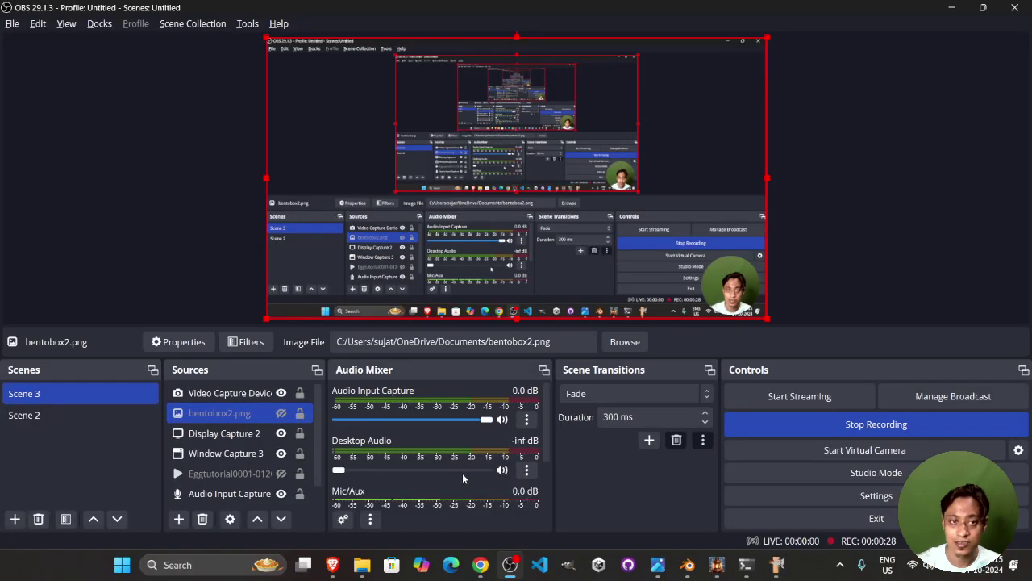
- Switch to the unsaved Blender file and examine the divided dark-red bento box tray in the 3D view
{"action": "key", "text": "alt+Tab"}
{"action": "key", "text": "alt+Tab"}
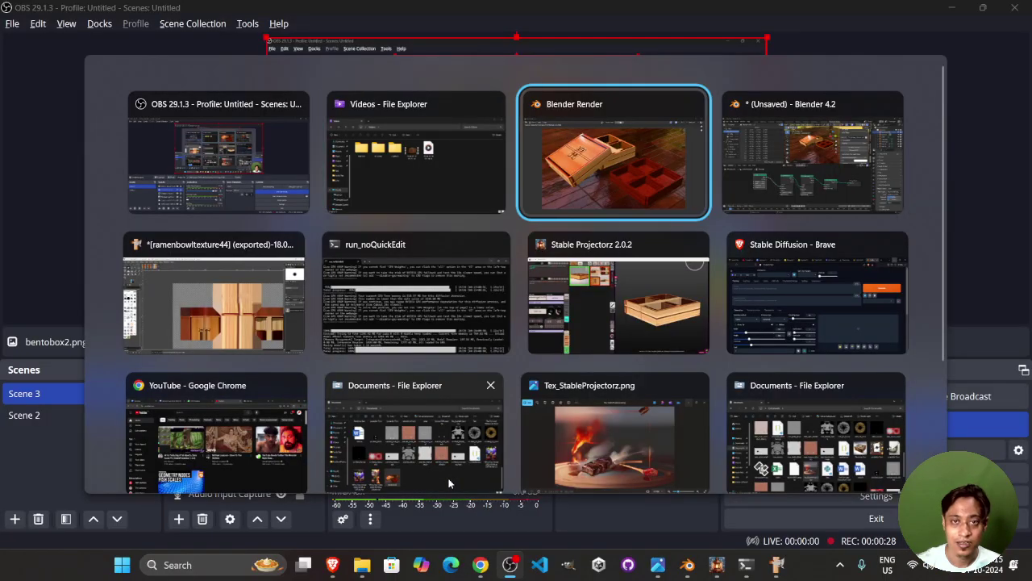
{"action": "key", "text": "alt+Tab"}
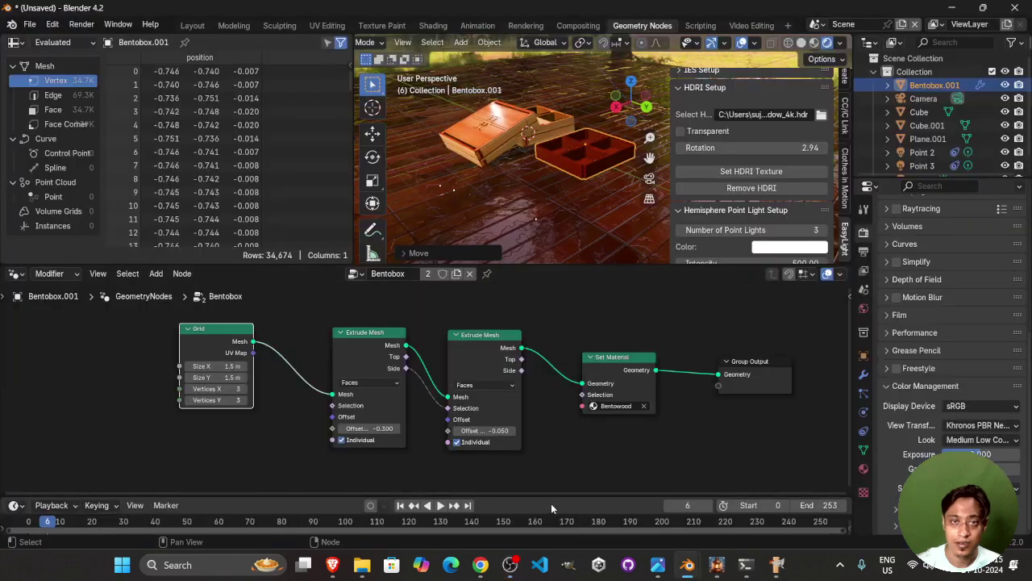
{"action": "scroll", "coordinate": [541, 142], "scroll_direction": "up", "scroll_amount": 6}
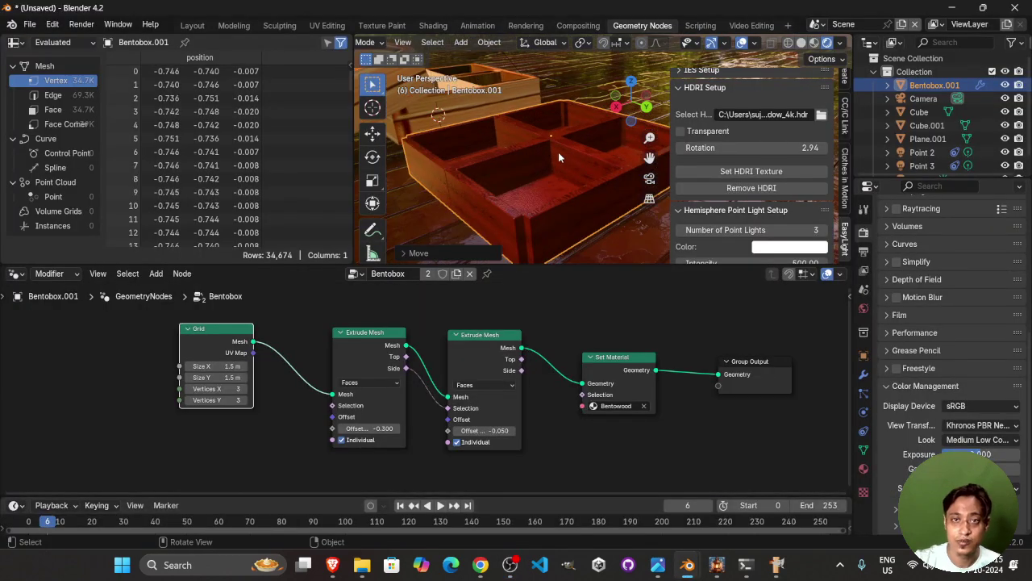
{"action": "scroll", "coordinate": [558, 152], "scroll_direction": "down", "scroll_amount": 5}
{"action": "middle_click_drag", "start_coordinate": [569, 157], "coordinate": [549, 179]}
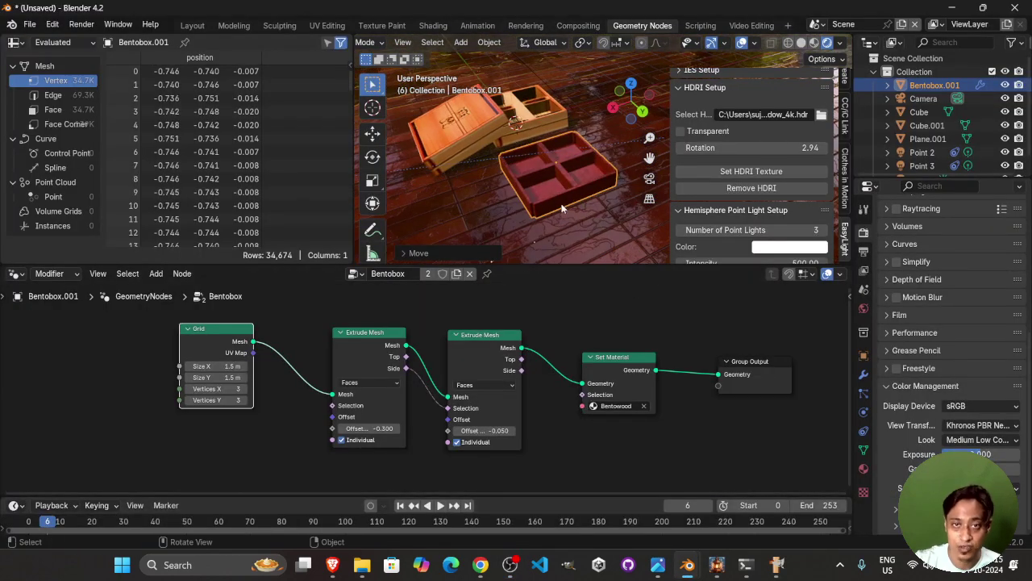
{"action": "scroll", "coordinate": [202, 430], "scroll_direction": "up", "scroll_amount": 2}
- Spread out the Grid and first Extrude Mesh nodes in the Bentobox geometry node tree
{"action": "middle_click_drag", "start_coordinate": [226, 421], "coordinate": [370, 398]}
{"action": "scroll", "coordinate": [370, 398], "scroll_direction": "down", "scroll_amount": 2}
{"action": "left_click_drag", "start_coordinate": [142, 329], "coordinate": [695, 463]}
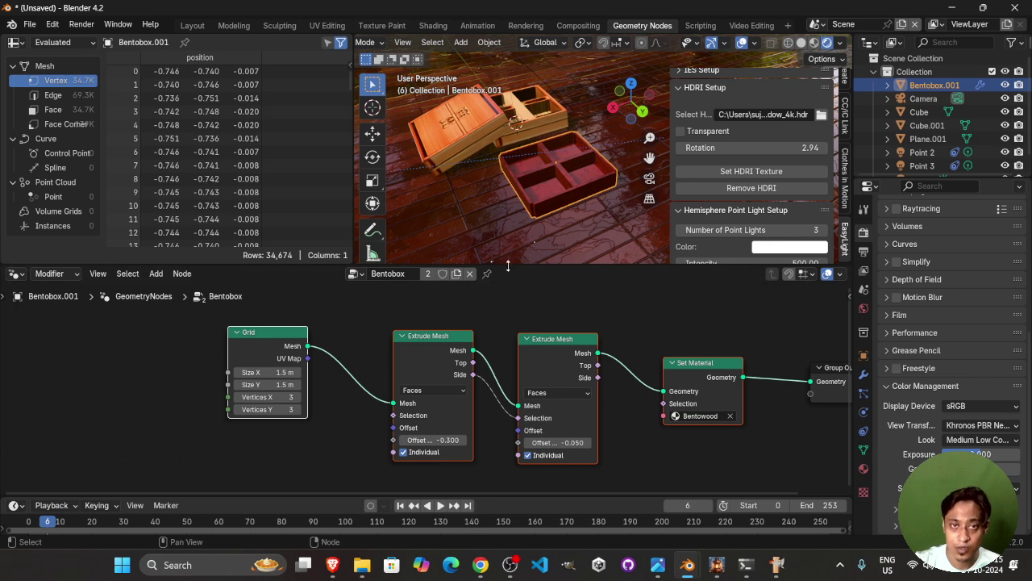
{"action": "left_click", "coordinate": [324, 462]}
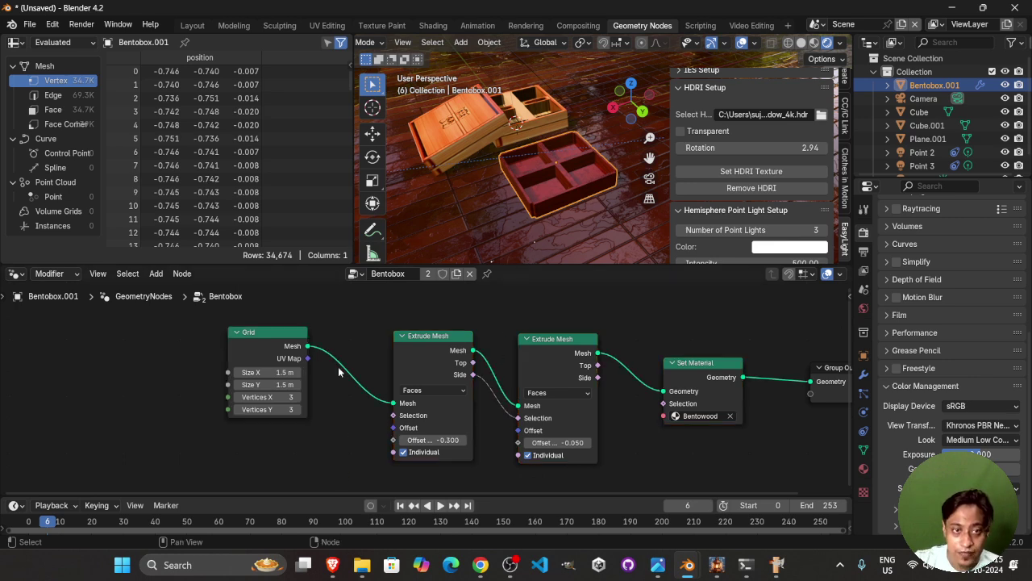
{"action": "left_click_drag", "start_coordinate": [260, 331], "coordinate": [236, 331]}
{"action": "left_click_drag", "start_coordinate": [426, 337], "coordinate": [366, 342]}
{"action": "scroll", "coordinate": [397, 383], "scroll_direction": "up", "scroll_amount": 1}
{"action": "left_click_drag", "start_coordinate": [216, 340], "coordinate": [193, 339]}
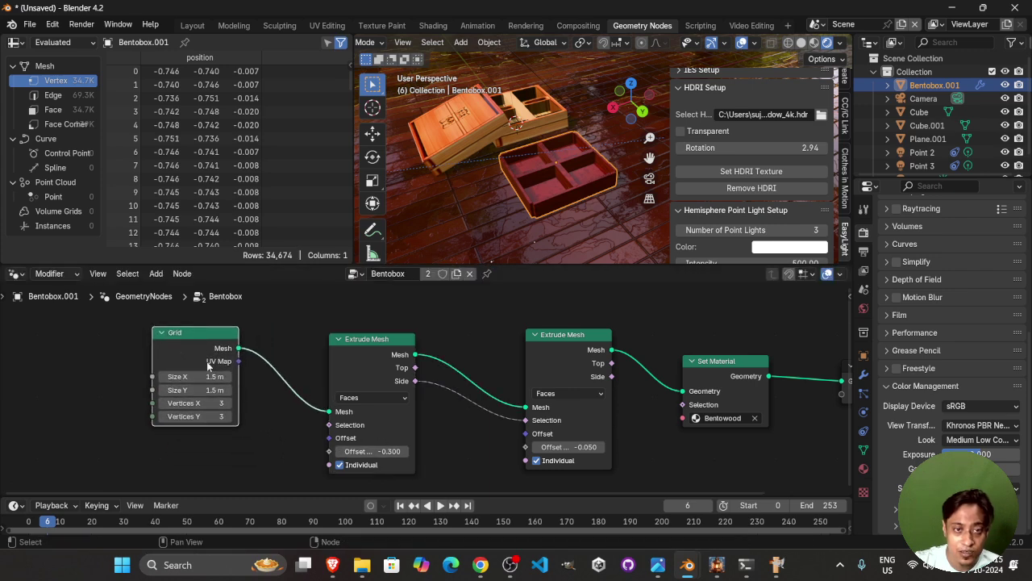
{"action": "left_click_drag", "start_coordinate": [373, 360], "coordinate": [367, 356]}
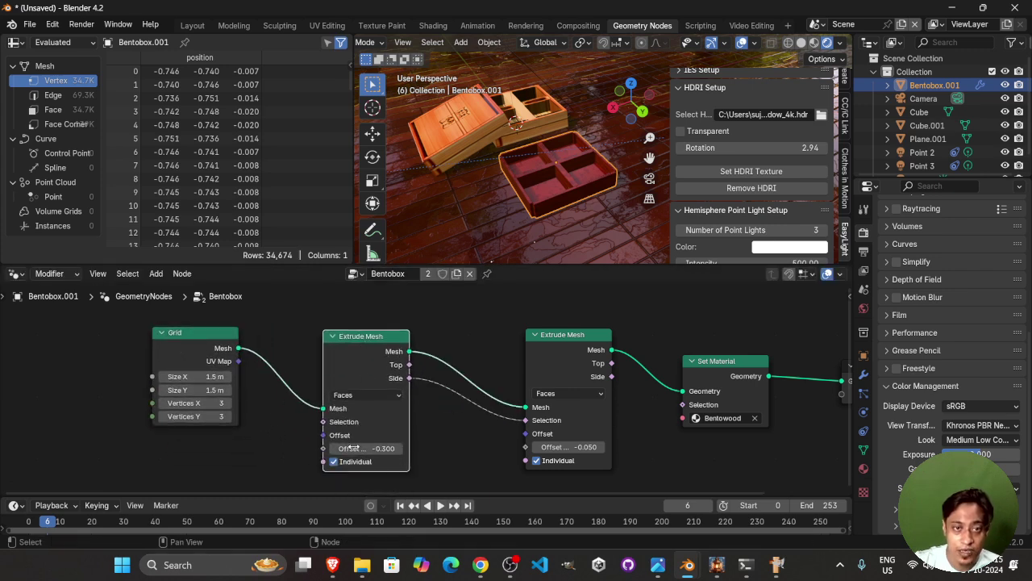
- Bypass the second Extrude Mesh node by linking the first one's mesh directly to Set Material, and inspect the tray's thin walls
{"action": "left_click_drag", "start_coordinate": [525, 411], "coordinate": [682, 391]}
{"action": "scroll", "coordinate": [563, 202], "scroll_direction": "up", "scroll_amount": 5}
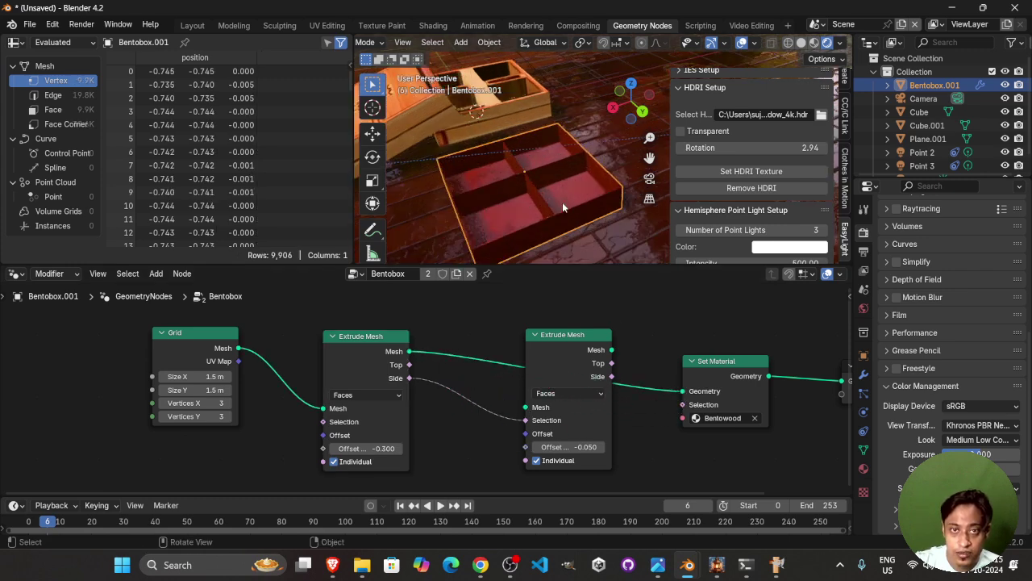
{"action": "middle_click_drag", "start_coordinate": [543, 194], "coordinate": [548, 167]}
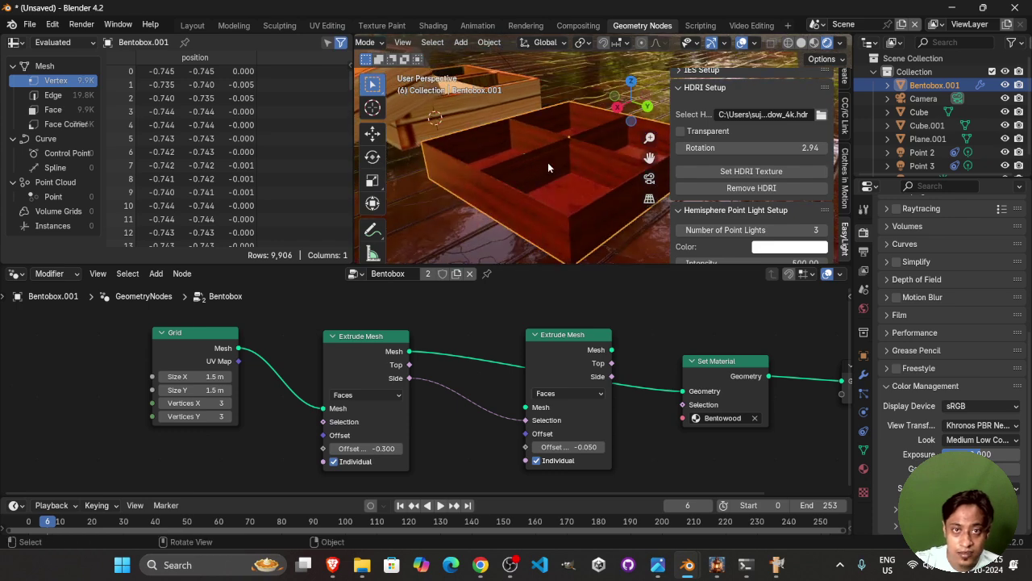
{"action": "middle_click_drag", "start_coordinate": [600, 146], "coordinate": [526, 165]}
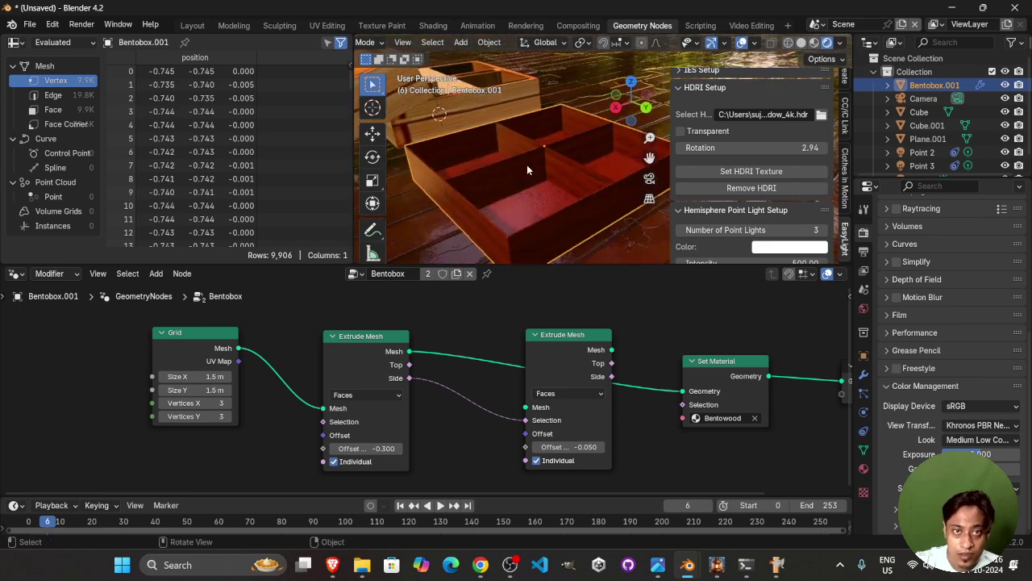
- Turn Individual off and on again for the first Extrude Mesh node to compare the tray's dividers
{"action": "left_click", "coordinate": [333, 462]}
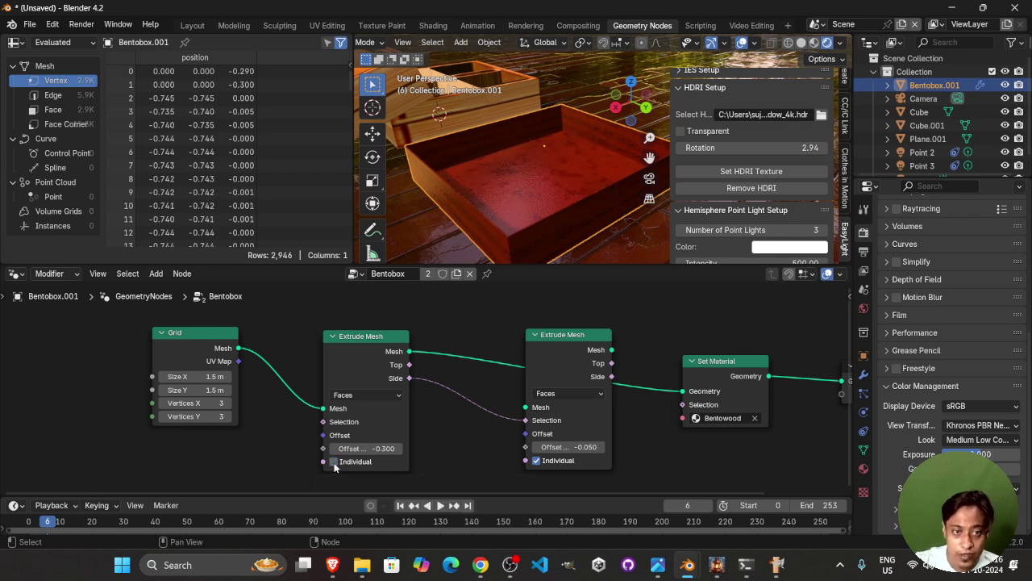
{"action": "left_click", "coordinate": [333, 461]}
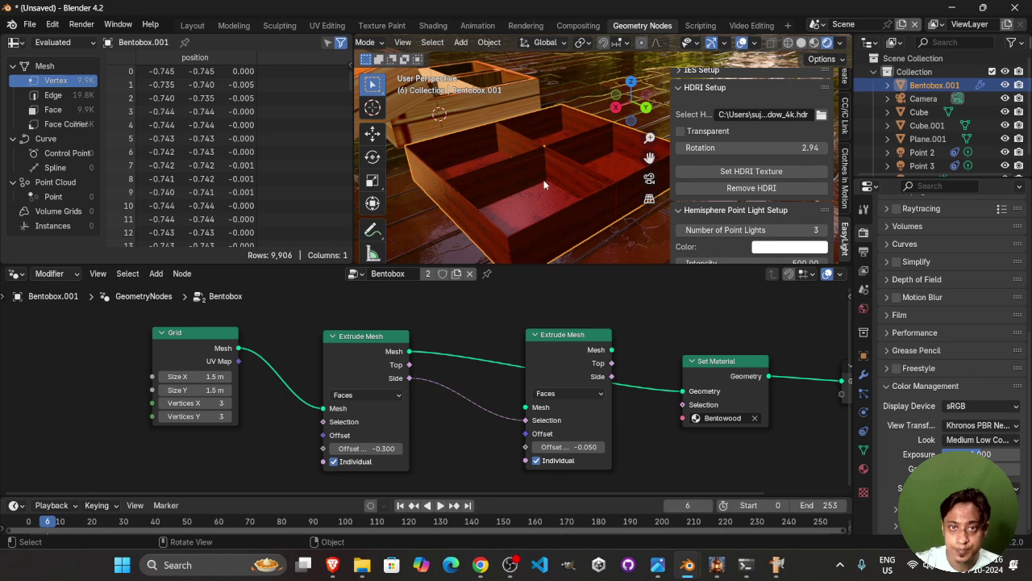
{"action": "left_click_drag", "start_coordinate": [388, 348], "coordinate": [393, 343]}
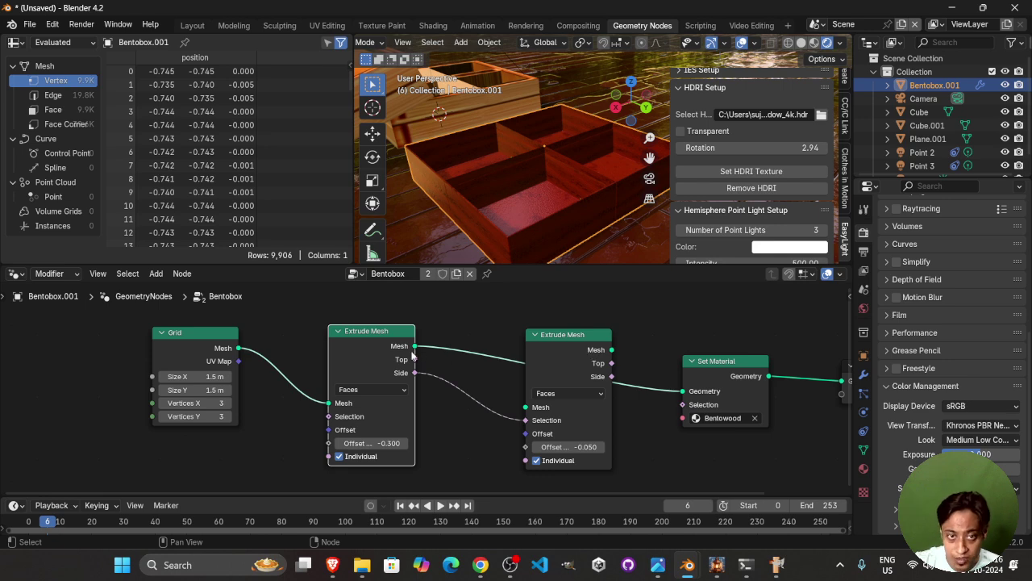
- Reconnect the first Extrude Mesh through the second Extrude Mesh into Set Material, and nudge the Set Material node
{"action": "left_click_drag", "start_coordinate": [679, 391], "coordinate": [526, 407]}
{"action": "left_click_drag", "start_coordinate": [612, 350], "coordinate": [682, 390]}
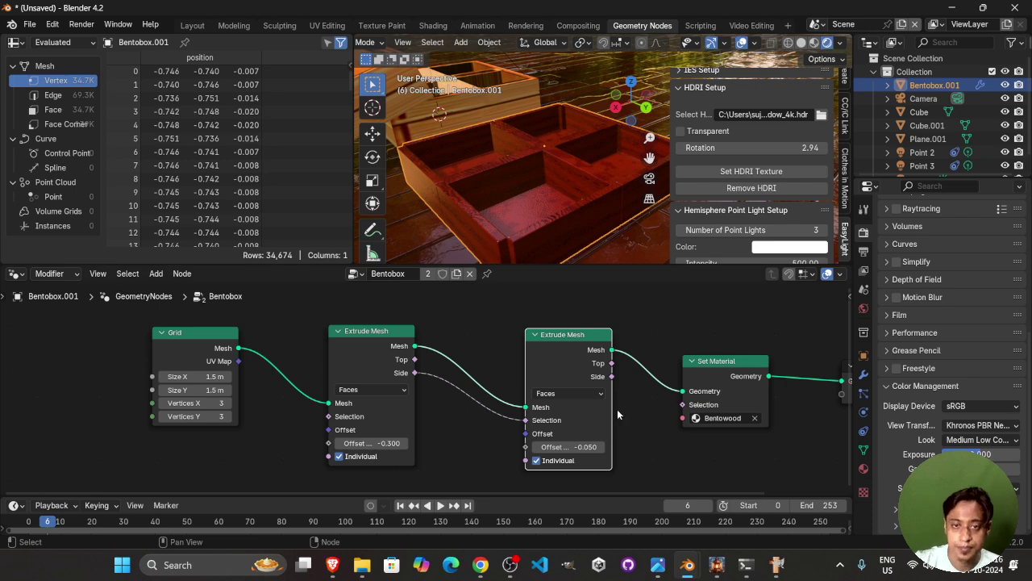
{"action": "scroll", "coordinate": [613, 427], "scroll_direction": "down", "scroll_amount": 2}
{"action": "mouse_move", "coordinate": [720, 363]}
{"action": "left_mouse_down"}
{"action": "mouse_move", "coordinate": [720, 374]}
{"action": "mouse_move", "coordinate": [719, 356]}
{"action": "left_mouse_up"}
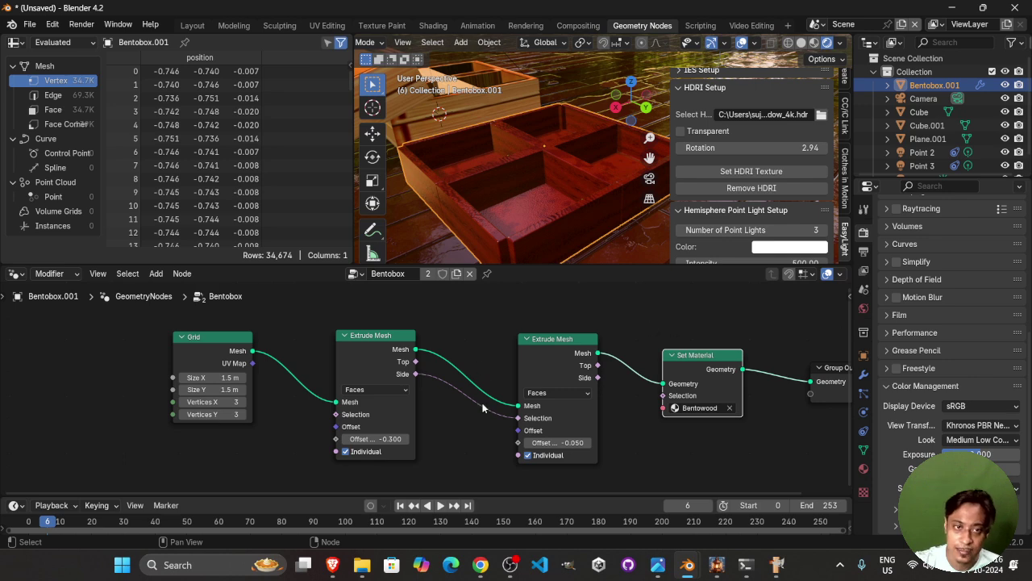
- Set the Grid node's Vertices X and Vertices Y to 4
{"action": "double_click", "coordinate": [212, 402]}
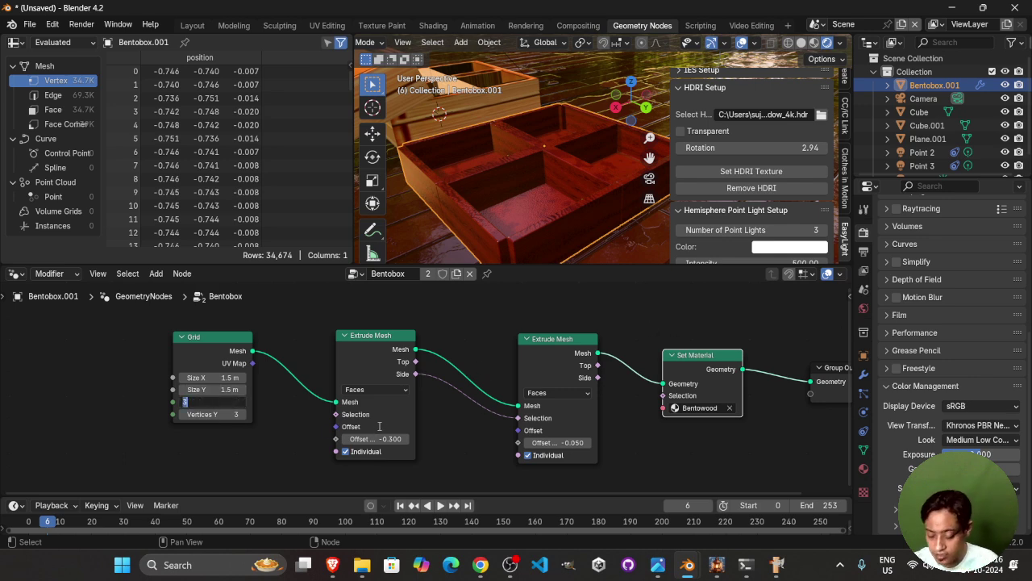
{"action": "key", "text": "Return"}
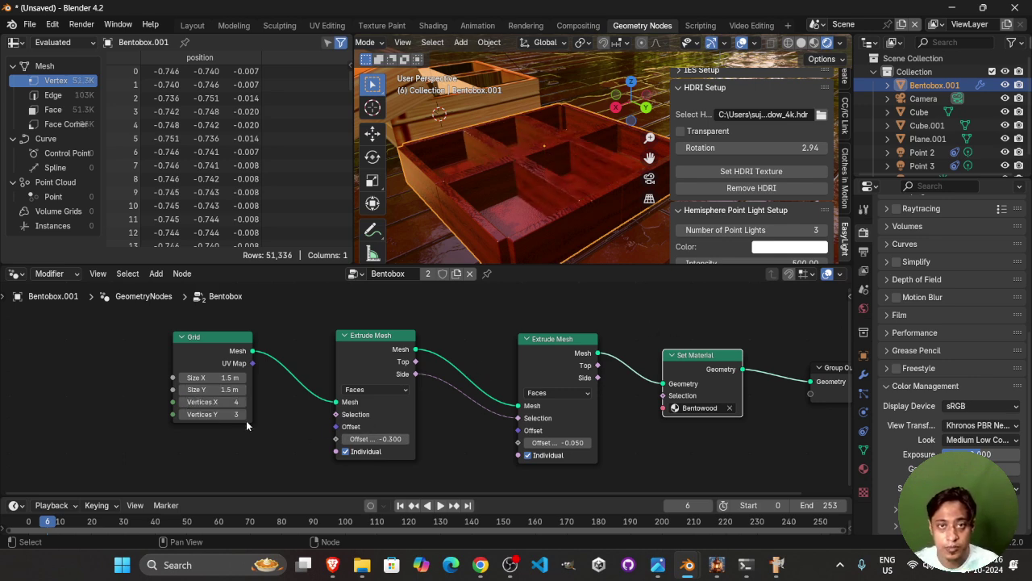
{"action": "double_click", "coordinate": [212, 414]}
{"action": "type", "text": "4"}
{"action": "key", "text": "Return"}
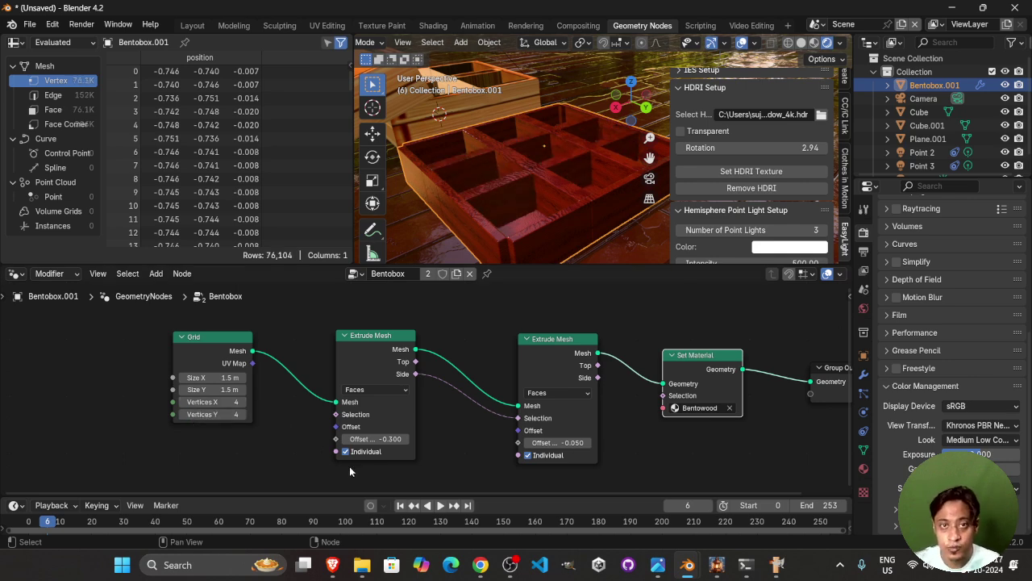
- Set the Grid node's Vertices X to 3 and Vertices Y to 2
{"action": "double_click", "coordinate": [237, 402]}
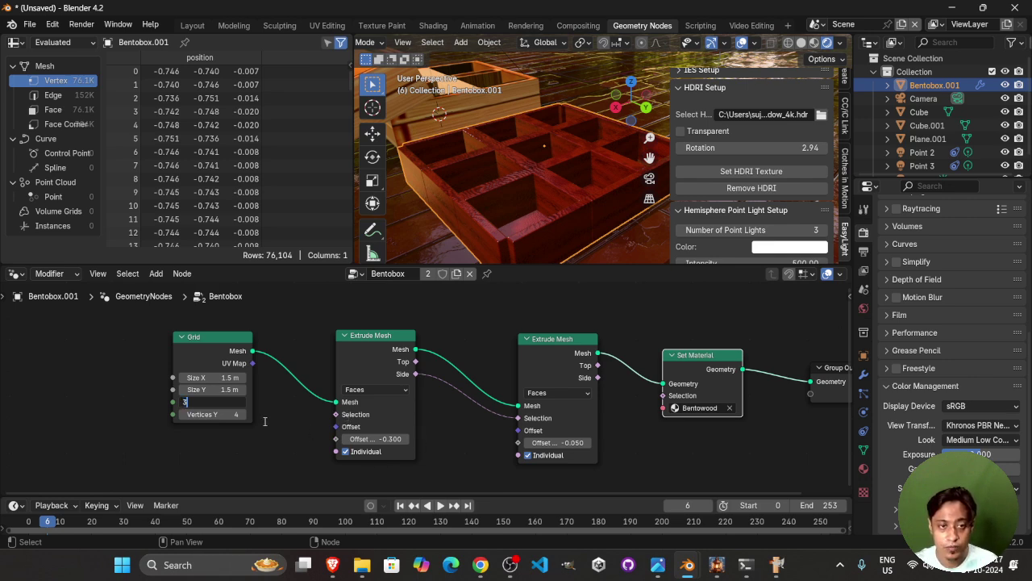
{"action": "key", "text": "Tab"}
{"action": "type", "text": "2"}
{"action": "key", "text": "Return"}
{"action": "left_click", "coordinate": [230, 400]}
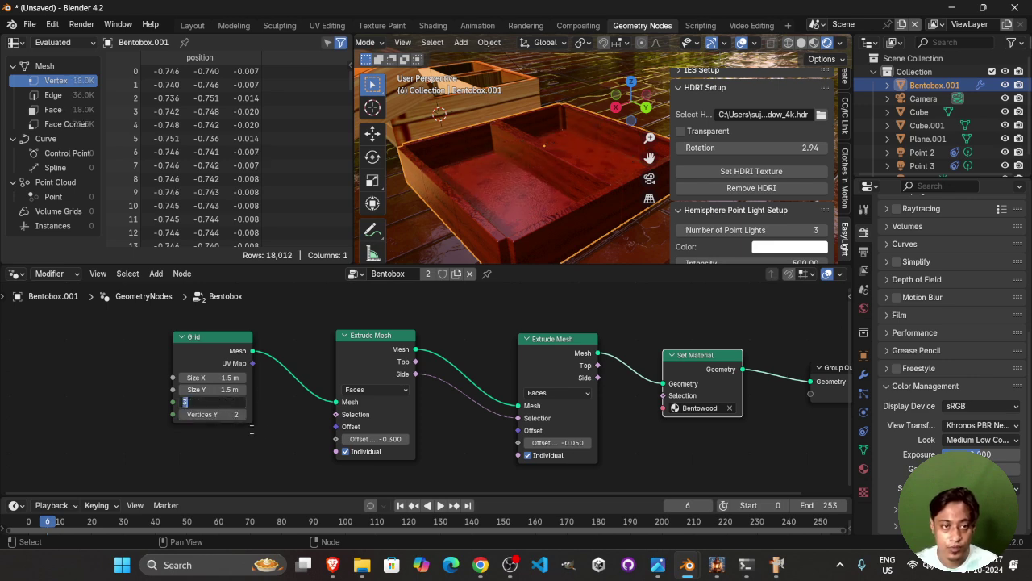
{"action": "key", "text": "Return"}
- Set the Grid node's Vertices Y to 3, giving the tray a two-by-two compartment layout
{"action": "left_click", "coordinate": [224, 416]}
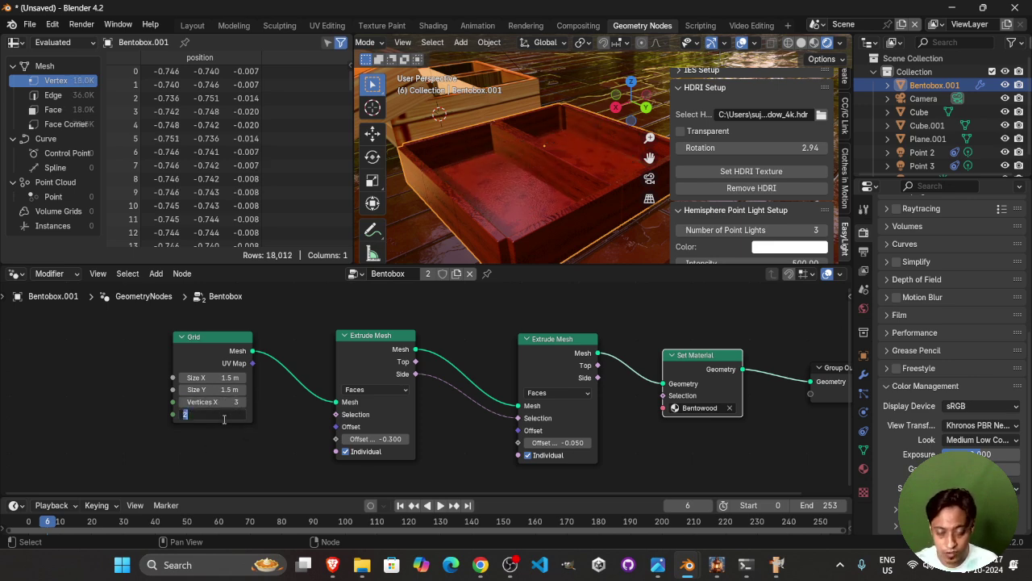
{"action": "key", "text": "Return"}
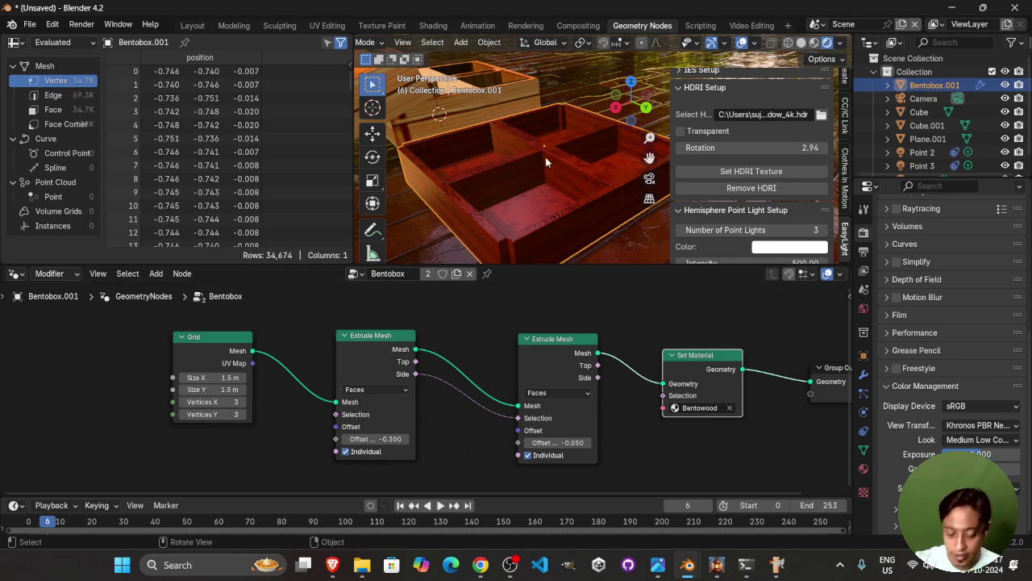
{"action": "scroll", "coordinate": [561, 157], "scroll_direction": "down", "scroll_amount": 4}
{"action": "scroll", "coordinate": [562, 161], "scroll_direction": "up", "scroll_amount": 2}
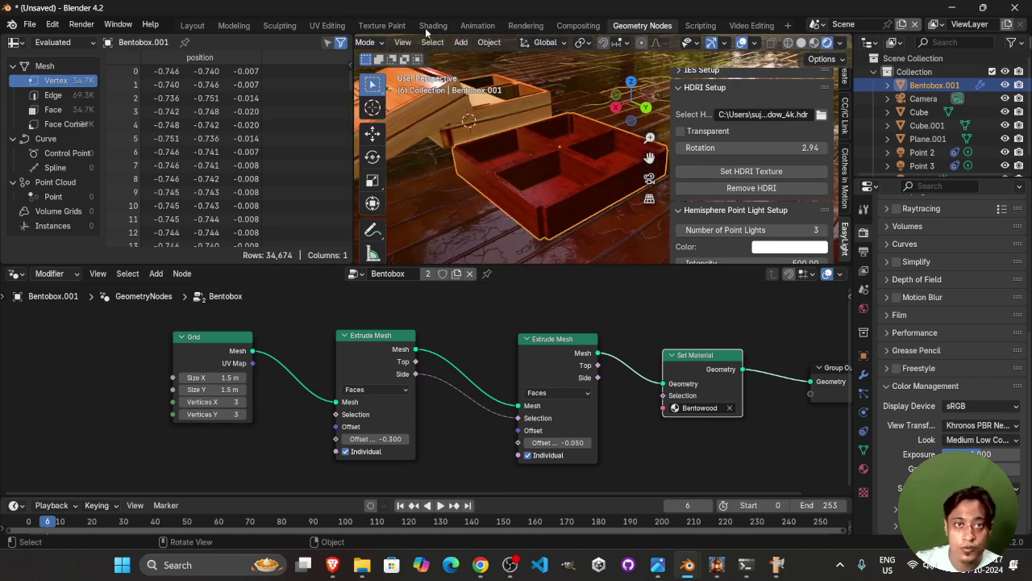
- Open the Shading workspace with the whole Bentowood material node graph in view
{"action": "left_click", "coordinate": [429, 26]}
{"action": "scroll", "coordinate": [530, 378], "scroll_direction": "down", "scroll_amount": 4}
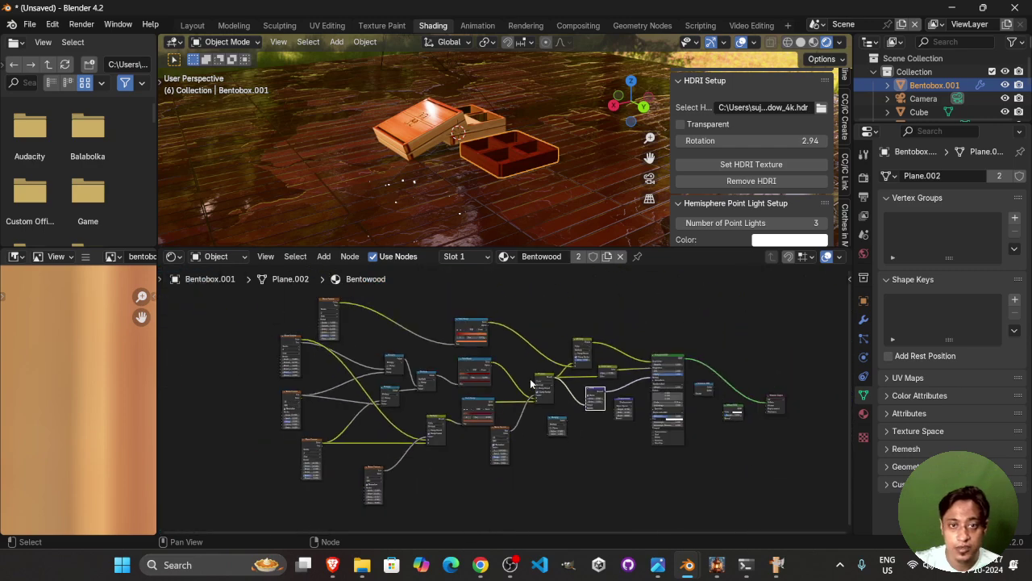
{"action": "left_click_drag", "start_coordinate": [490, 403], "coordinate": [520, 411], "text": "alt"}
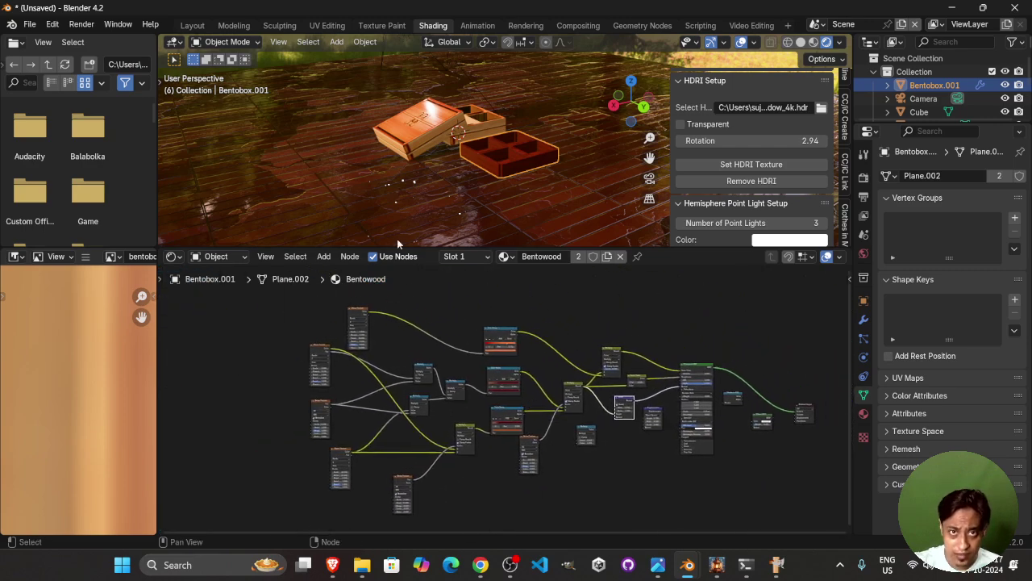
- Examine the procedural wood grain on the outer side of the dark-red tray up close
{"action": "scroll", "coordinate": [492, 173], "scroll_direction": "up", "scroll_amount": 6}
{"action": "middle_click_drag", "start_coordinate": [500, 177], "coordinate": [477, 149]}
{"action": "scroll", "coordinate": [503, 149], "scroll_direction": "up", "scroll_amount": 2}
{"action": "left_click_drag", "start_coordinate": [477, 148], "coordinate": [541, 147], "text": "alt"}
{"action": "scroll", "coordinate": [480, 150], "scroll_direction": "down", "scroll_amount": 2}
{"action": "middle_click_drag", "start_coordinate": [541, 147], "coordinate": [523, 133]}
{"action": "scroll", "coordinate": [522, 136], "scroll_direction": "up", "scroll_amount": 2}
{"action": "scroll", "coordinate": [331, 367], "scroll_direction": "up", "scroll_amount": 5}
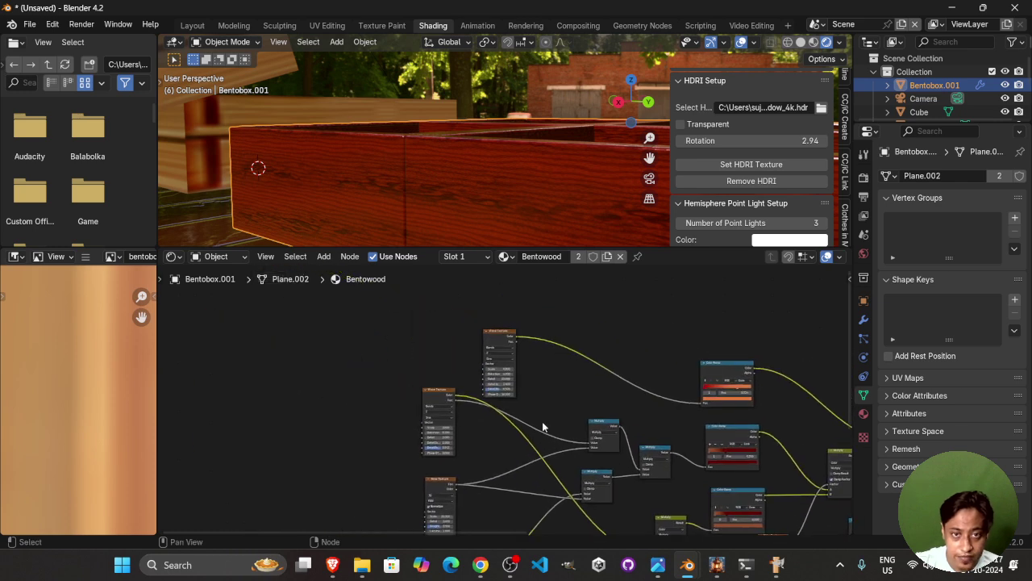
- Move the topmost Wave Texture node farther away from the other texture nodes in the Bentowood graph
{"action": "left_click_drag", "start_coordinate": [494, 331], "coordinate": [508, 310]}
{"action": "mouse_move", "coordinate": [433, 388]}
{"action": "left_mouse_down"}
{"action": "mouse_move", "coordinate": [433, 363]}
{"action": "mouse_move", "coordinate": [433, 385]}
{"action": "left_mouse_up"}
{"action": "scroll", "coordinate": [542, 325], "scroll_direction": "up", "scroll_amount": 3}
{"action": "left_click_drag", "start_coordinate": [562, 319], "coordinate": [460, 333]}
{"action": "left_click_drag", "start_coordinate": [590, 330], "coordinate": [502, 330]}
{"action": "scroll", "coordinate": [771, 393], "scroll_direction": "down", "scroll_amount": 3}
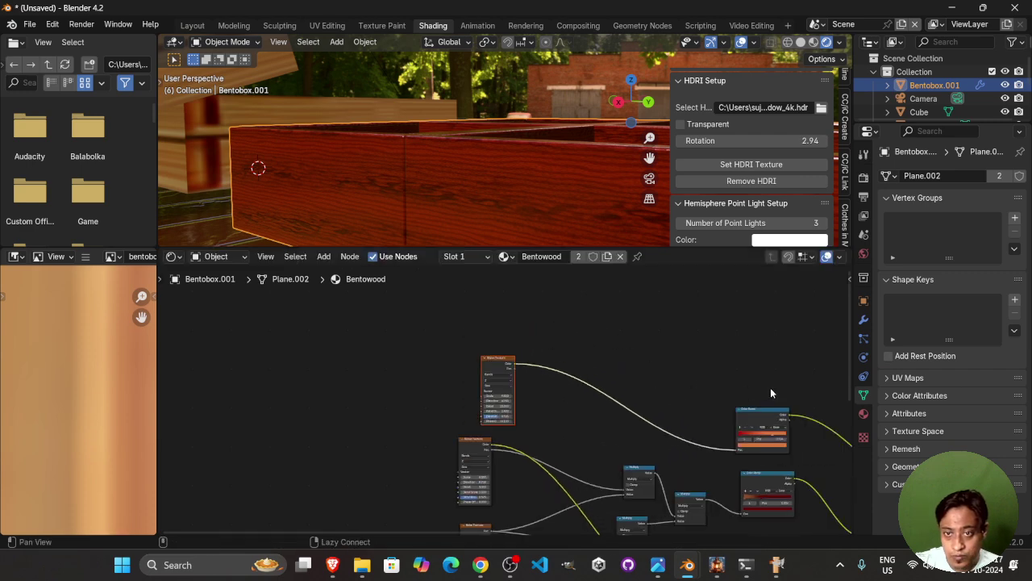
- Nudge the topmost Color Ramp node and the color Multiply nodes downstream of it while tracing their links
{"action": "middle_click_drag", "start_coordinate": [780, 416], "coordinate": [586, 402]}
{"action": "mouse_move", "coordinate": [546, 406]}
{"action": "left_mouse_down"}
{"action": "mouse_move", "coordinate": [586, 400]}
{"action": "mouse_move", "coordinate": [545, 401]}
{"action": "left_mouse_up"}
{"action": "middle_click_drag", "start_coordinate": [672, 441], "coordinate": [572, 413]}
{"action": "scroll", "coordinate": [634, 427], "scroll_direction": "up", "scroll_amount": 3}
{"action": "mouse_move", "coordinate": [772, 457]}
{"action": "left_mouse_down"}
{"action": "mouse_move", "coordinate": [760, 457]}
{"action": "mouse_move", "coordinate": [787, 457]}
{"action": "left_mouse_up"}
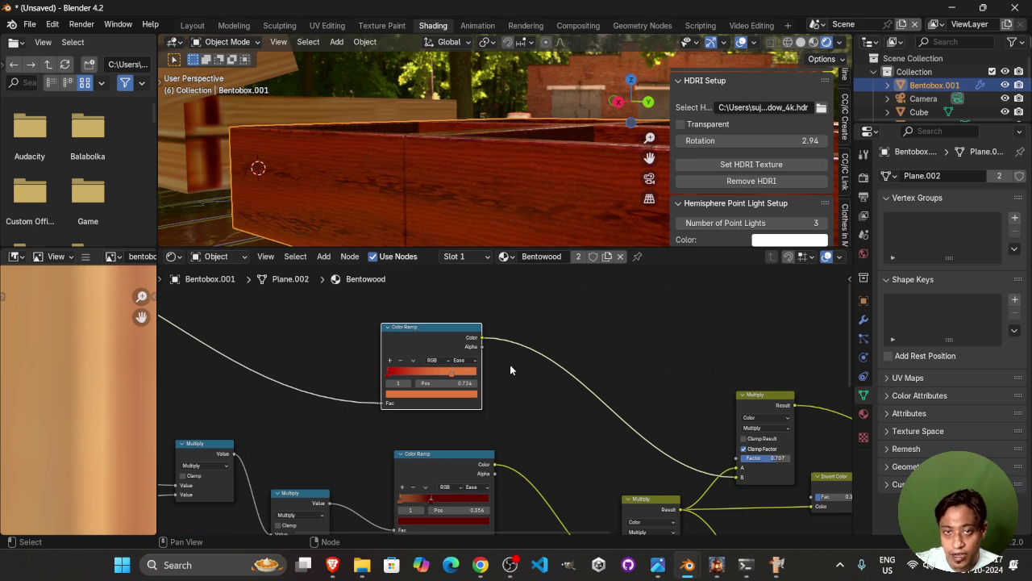
{"action": "scroll", "coordinate": [510, 365], "scroll_direction": "down", "scroll_amount": 4}
{"action": "left_click_drag", "start_coordinate": [606, 382], "coordinate": [589, 377]}
{"action": "left_click_drag", "start_coordinate": [664, 335], "coordinate": [662, 325]}
{"action": "scroll", "coordinate": [709, 347], "scroll_direction": "up", "scroll_amount": 1}
{"action": "left_click_drag", "start_coordinate": [758, 365], "coordinate": [763, 365]}
- Examine the math Multiply nodes that combine the Wave and Noise textures ahead of the middle Color Ramp
{"action": "middle_click_drag", "start_coordinate": [454, 403], "coordinate": [597, 410]}
{"action": "mouse_move", "coordinate": [466, 341]}
{"action": "left_mouse_down"}
{"action": "mouse_move", "coordinate": [418, 341]}
{"action": "mouse_move", "coordinate": [446, 341]}
{"action": "left_mouse_up"}
{"action": "middle_click_drag", "start_coordinate": [376, 399], "coordinate": [498, 427]}
{"action": "scroll", "coordinate": [450, 401], "scroll_direction": "up", "scroll_amount": 4}
{"action": "left_click_drag", "start_coordinate": [475, 383], "coordinate": [476, 461], "text": "alt"}
{"action": "scroll", "coordinate": [589, 433], "scroll_direction": "up", "scroll_amount": 4}
{"action": "left_click_drag", "start_coordinate": [653, 433], "coordinate": [514, 323], "text": "alt"}
{"action": "middle_click_drag", "start_coordinate": [514, 323], "coordinate": [509, 316]}
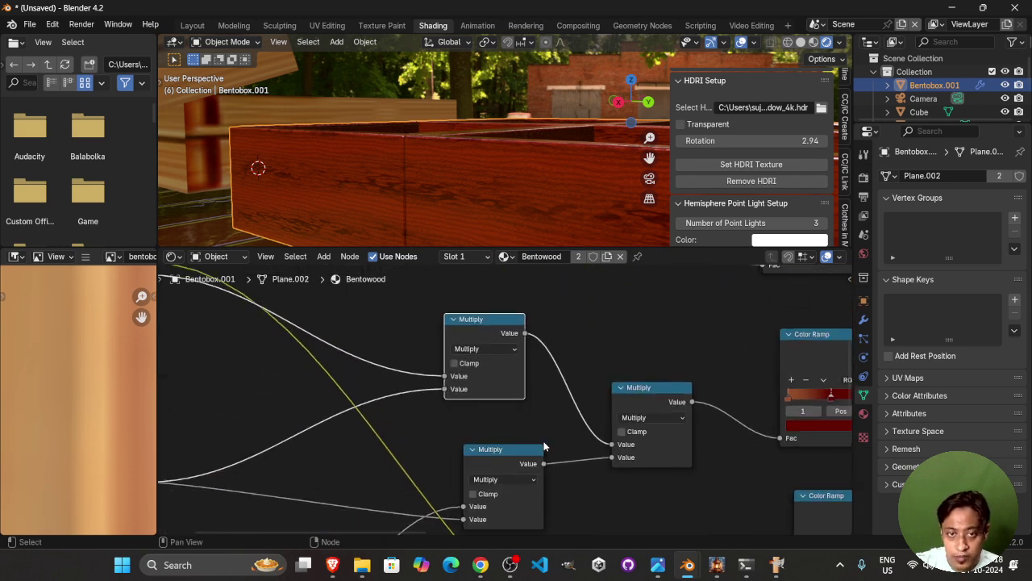
{"action": "scroll", "coordinate": [549, 448], "scroll_direction": "down", "scroll_amount": 3}
{"action": "left_click_drag", "start_coordinate": [510, 439], "coordinate": [509, 434]}
{"action": "scroll", "coordinate": [541, 199], "scroll_direction": "down", "scroll_amount": 2}
- Examine the settings of the second Wave Texture node and of the Noise Texture node below it
{"action": "left_click_drag", "start_coordinate": [359, 432], "coordinate": [591, 477], "text": "alt"}
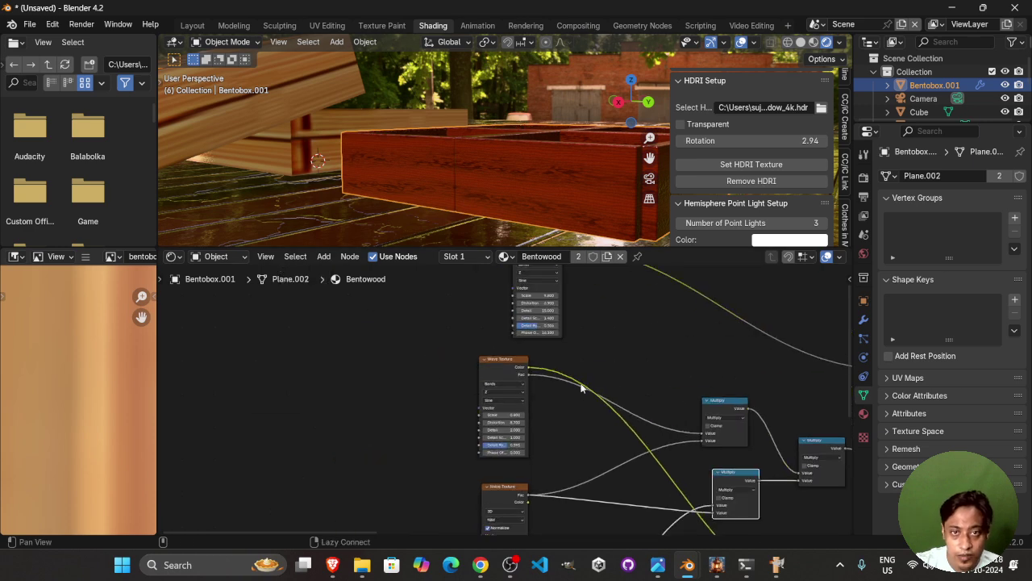
{"action": "left_click_drag", "start_coordinate": [583, 388], "coordinate": [583, 532], "text": "alt"}
{"action": "scroll", "coordinate": [501, 387], "scroll_direction": "up", "scroll_amount": 8}
{"action": "left_click_drag", "start_coordinate": [710, 415], "coordinate": [706, 351], "text": "alt"}
{"action": "scroll", "coordinate": [669, 427], "scroll_direction": "down", "scroll_amount": 8}
{"action": "left_click_drag", "start_coordinate": [618, 460], "coordinate": [668, 362], "text": "alt"}
{"action": "scroll", "coordinate": [668, 366], "scroll_direction": "up", "scroll_amount": 3}
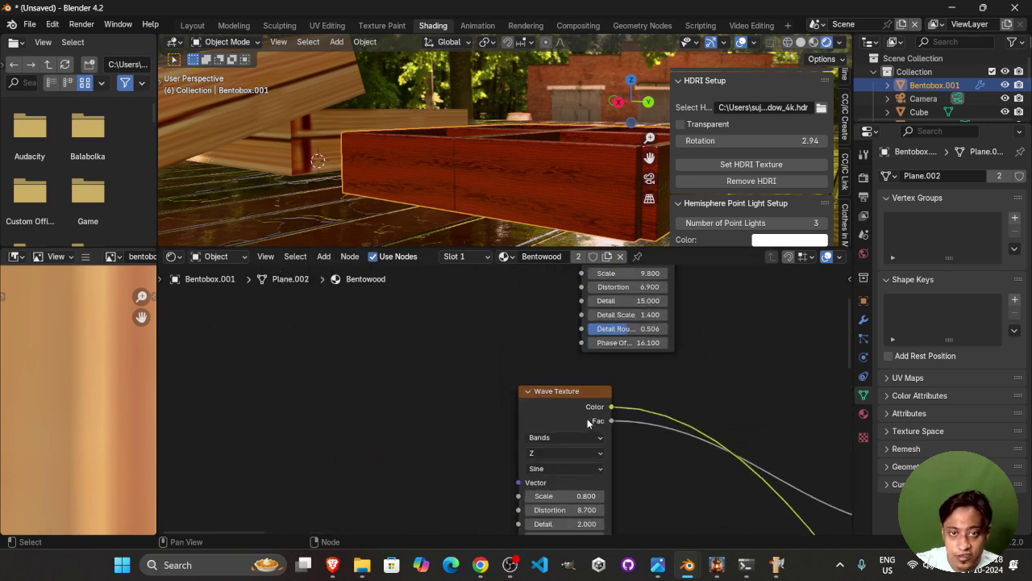
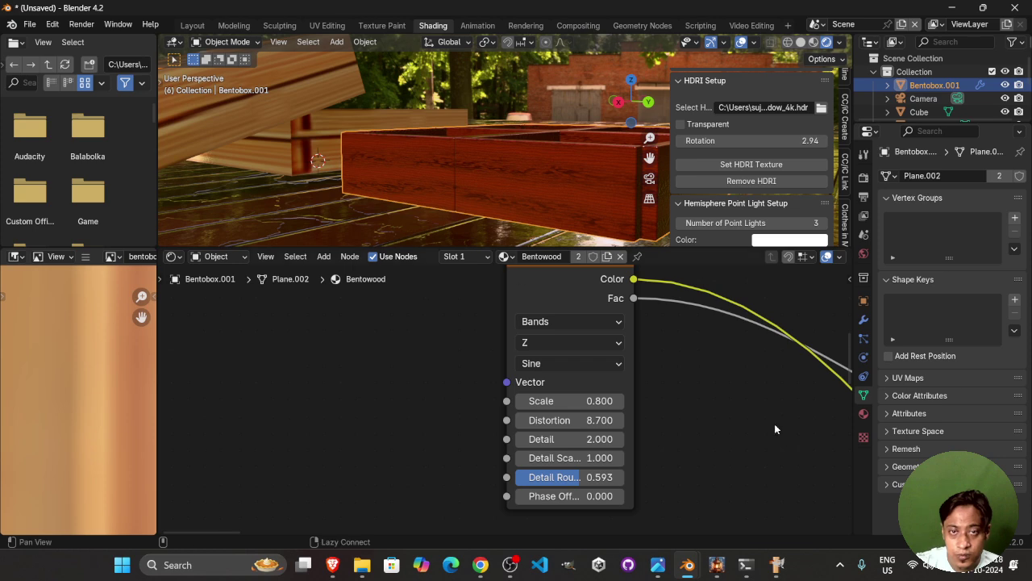
{"action": "scroll", "coordinate": [669, 445], "scroll_direction": "down", "scroll_amount": 3}
{"action": "middle_click_drag", "start_coordinate": [669, 445], "coordinate": [634, 310]}
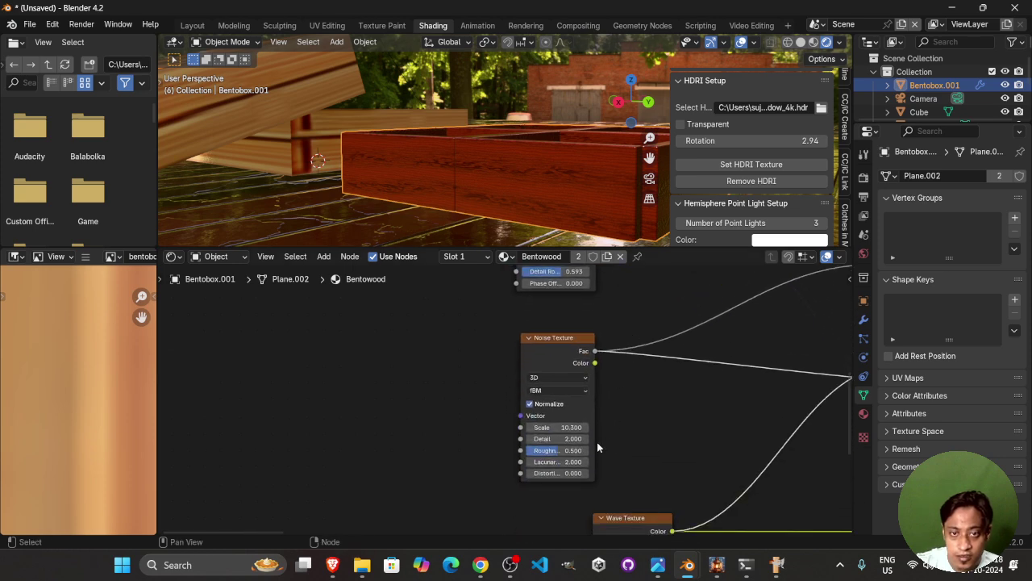
{"action": "scroll", "coordinate": [597, 442], "scroll_direction": "up", "scroll_amount": 3}
{"action": "scroll", "coordinate": [533, 195], "scroll_direction": "up", "scroll_amount": 3}
{"action": "scroll", "coordinate": [533, 195], "scroll_direction": "down", "scroll_amount": 3}
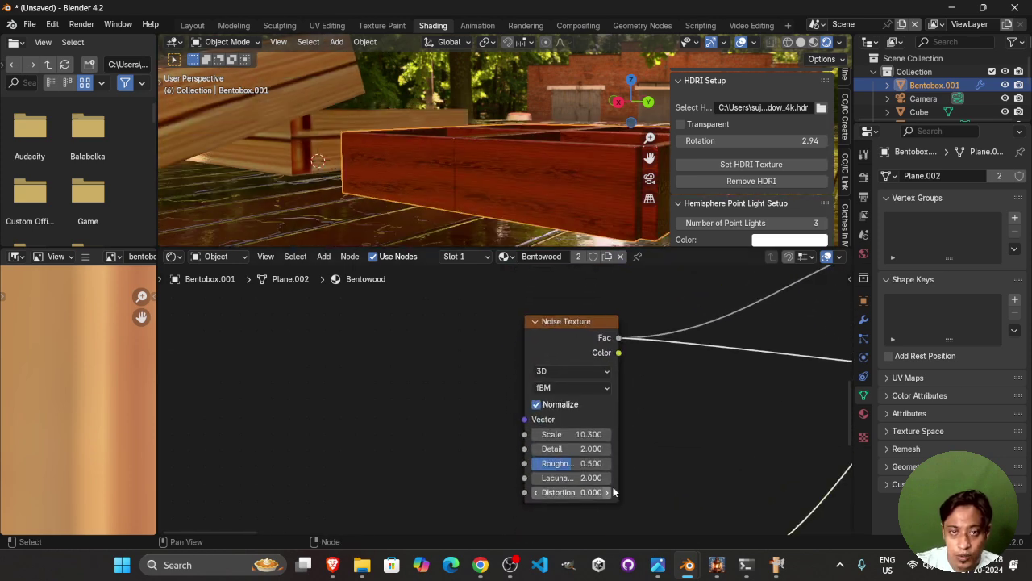
- Set the Scale of the Noise Texture node below the second Wave Texture to 22.2
{"action": "scroll", "coordinate": [612, 488], "scroll_direction": "up", "scroll_amount": 3}
{"action": "left_click_drag", "start_coordinate": [574, 445], "coordinate": [613, 444]}
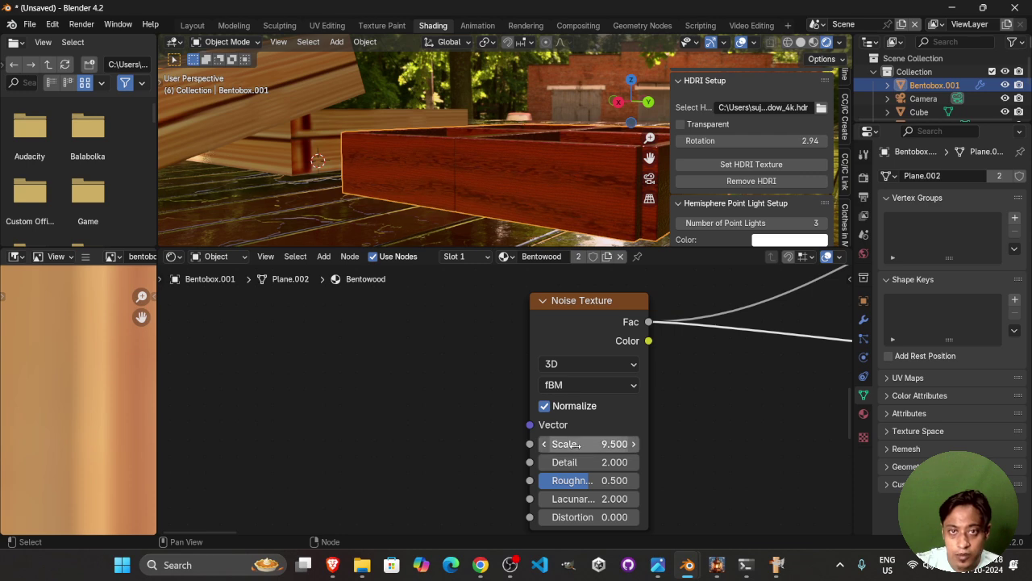
{"action": "left_click", "coordinate": [564, 443]}
{"action": "type", "text": "15.3"}
{"action": "key", "text": "Return"}
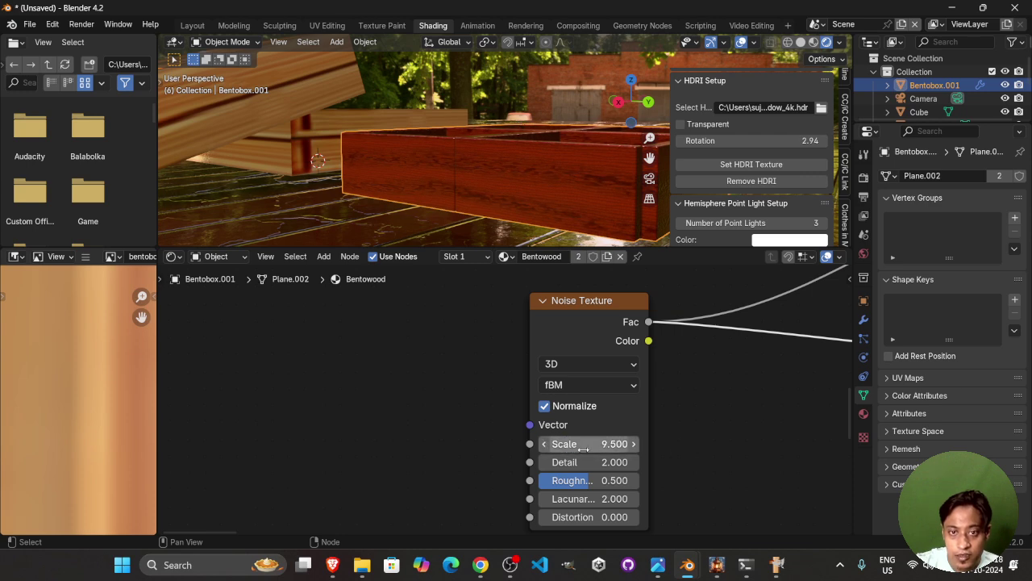
{"action": "left_click_drag", "start_coordinate": [588, 443], "coordinate": [646, 515]}
{"action": "scroll", "coordinate": [645, 423], "scroll_direction": "down", "scroll_amount": 5}
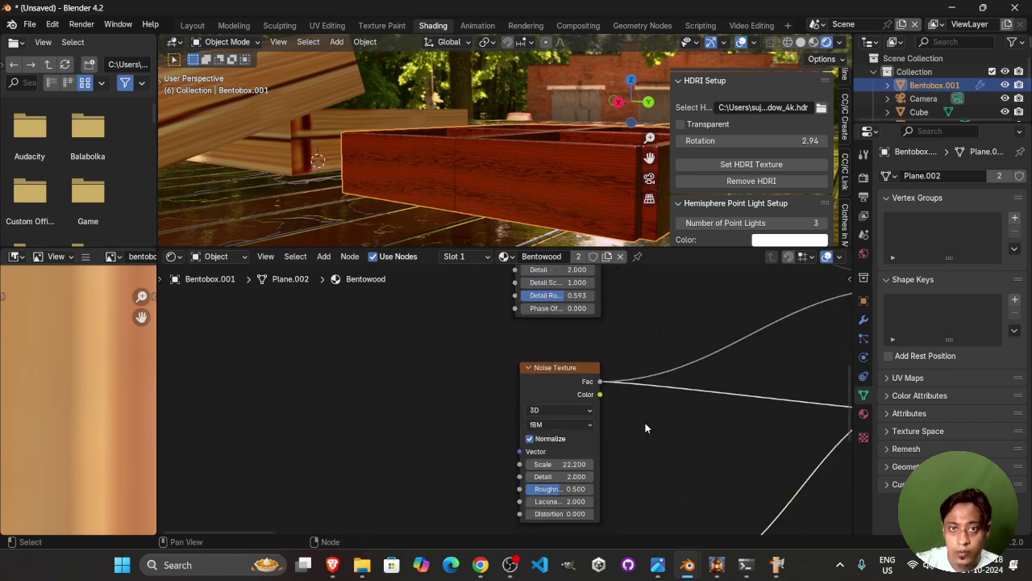
- Set the Scale of the second Wave Texture node, just above the Noise Texture, to 7.8
{"action": "left_click_drag", "start_coordinate": [645, 423], "coordinate": [650, 542], "text": "alt"}
{"action": "scroll", "coordinate": [605, 385], "scroll_direction": "down", "scroll_amount": 1}
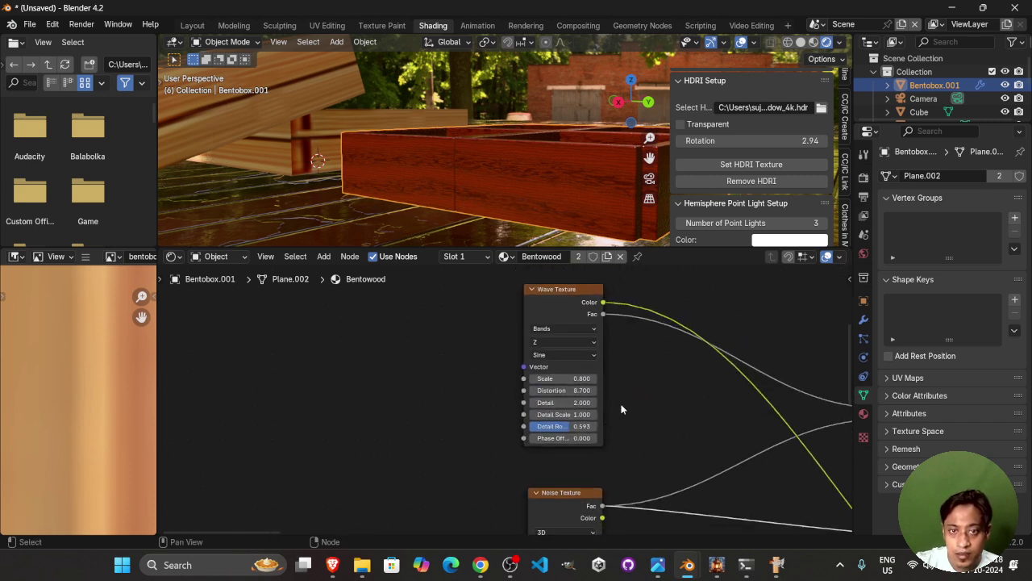
{"action": "scroll", "coordinate": [621, 409], "scroll_direction": "up", "scroll_amount": 1}
{"action": "scroll", "coordinate": [621, 409], "scroll_direction": "up", "scroll_amount": 1}
{"action": "left_click_drag", "start_coordinate": [585, 371], "coordinate": [641, 391]}
{"action": "scroll", "coordinate": [658, 401], "scroll_direction": "down", "scroll_amount": 6}
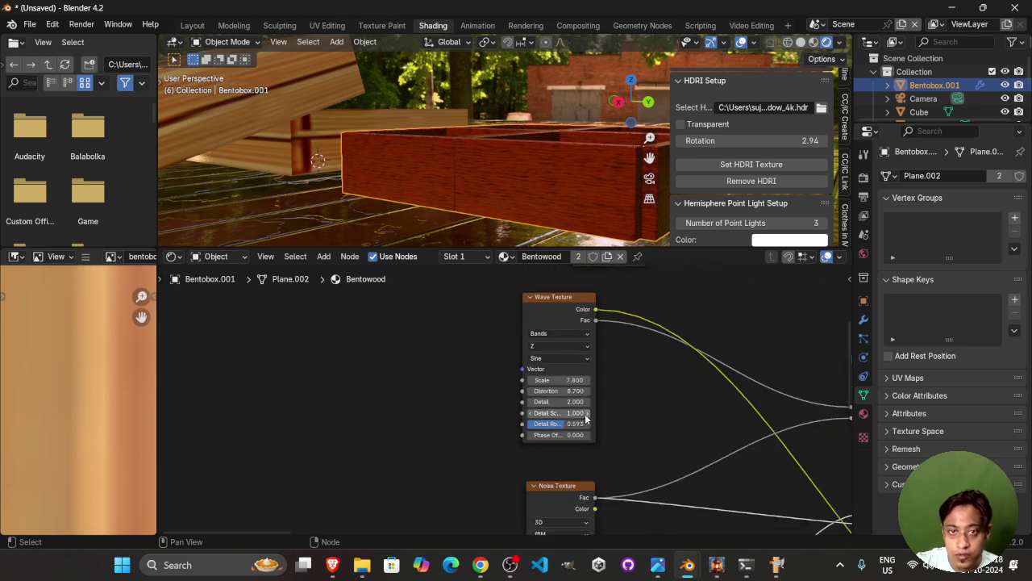
- Adjust the Scale of the topmost Wave Texture node to about 3.2
{"action": "middle_click_drag", "start_coordinate": [611, 396], "coordinate": [611, 511]}
{"action": "scroll", "coordinate": [601, 424], "scroll_direction": "down", "scroll_amount": 1}
{"action": "scroll", "coordinate": [516, 398], "scroll_direction": "up", "scroll_amount": 3}
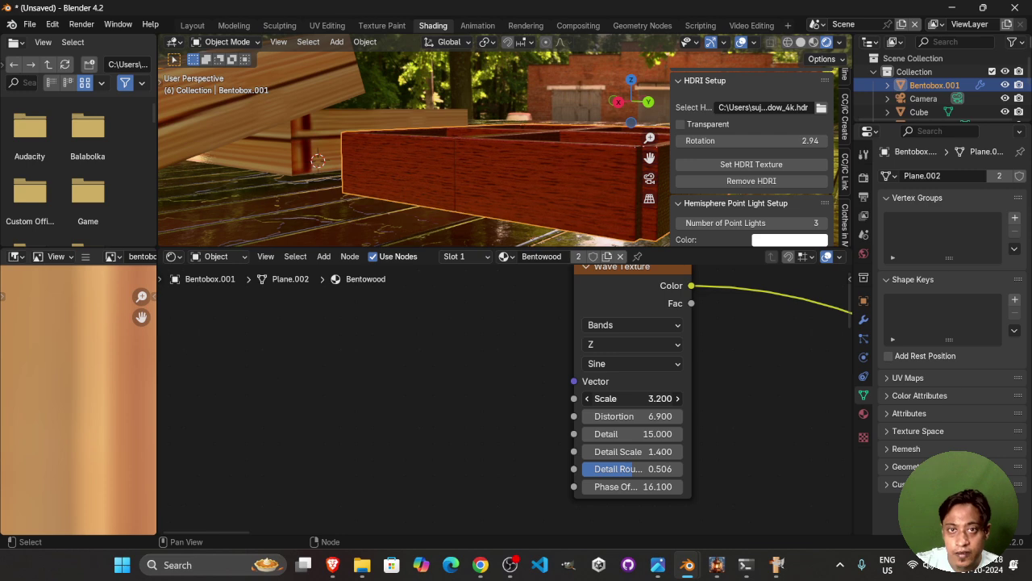
{"action": "scroll", "coordinate": [683, 442], "scroll_direction": "down", "scroll_amount": 5}
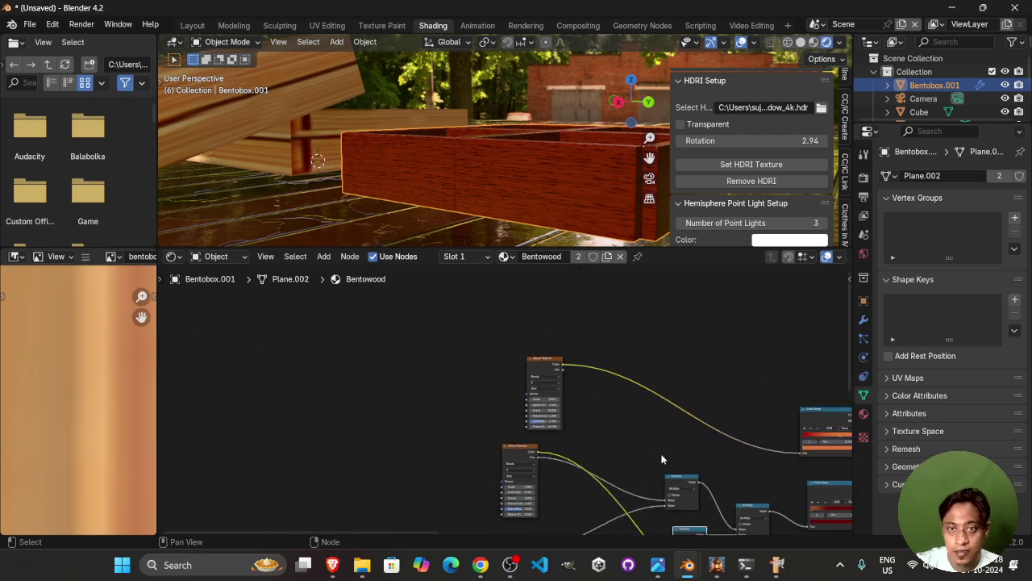
- Examine the tray's wood grain from low and raised angles alongside the texture nodes that produce it
{"action": "middle_click_drag", "start_coordinate": [664, 440], "coordinate": [491, 380]}
{"action": "scroll", "coordinate": [491, 380], "scroll_direction": "down", "scroll_amount": 3}
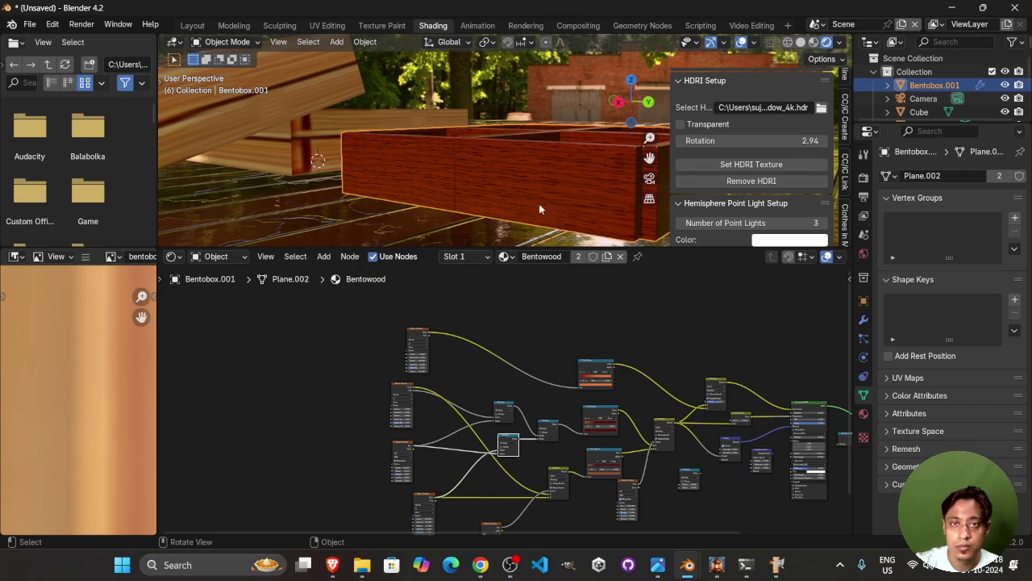
{"action": "middle_click_drag", "start_coordinate": [541, 143], "coordinate": [560, 161]}
{"action": "scroll", "coordinate": [453, 397], "scroll_direction": "up", "scroll_amount": 3}
{"action": "middle_click_drag", "start_coordinate": [440, 450], "coordinate": [475, 330]}
{"action": "scroll", "coordinate": [475, 331], "scroll_direction": "up", "scroll_amount": 3}
{"action": "scroll", "coordinate": [505, 183], "scroll_direction": "up", "scroll_amount": 5}
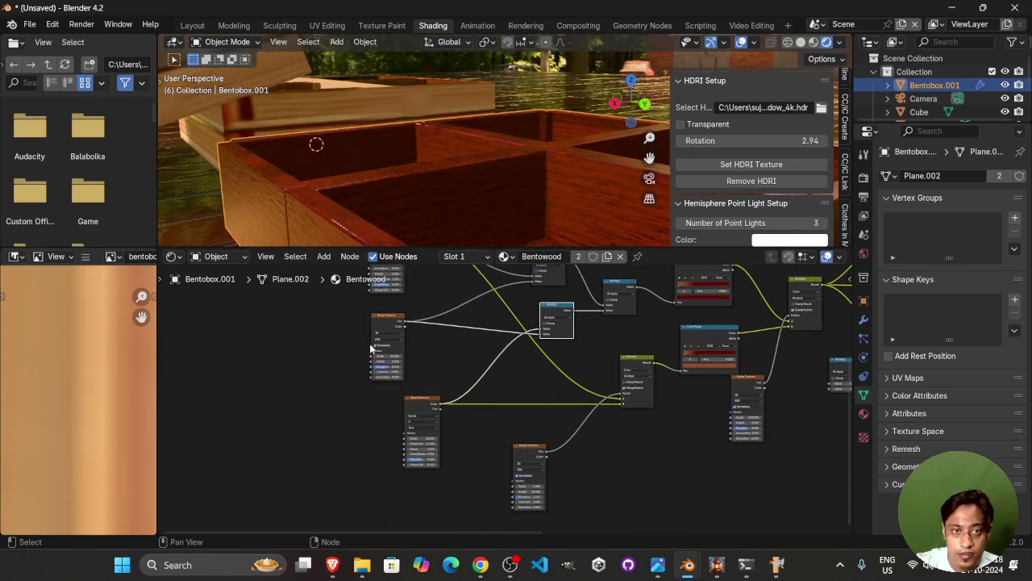
{"action": "scroll", "coordinate": [505, 202], "scroll_direction": "down", "scroll_amount": 4}
{"action": "middle_click_drag", "start_coordinate": [519, 193], "coordinate": [514, 172]}
{"action": "scroll", "coordinate": [522, 191], "scroll_direction": "up", "scroll_amount": 2}
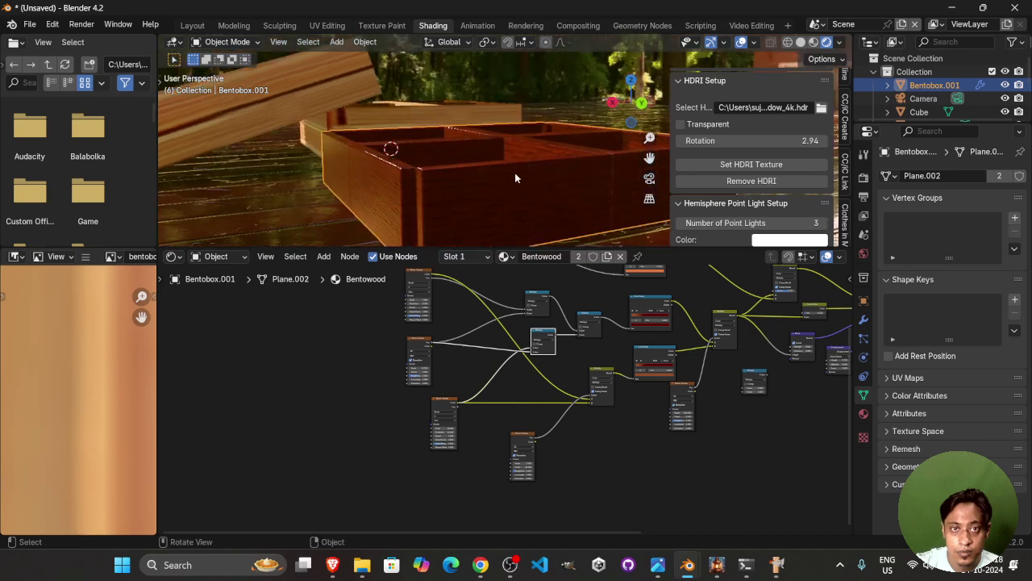
{"action": "middle_click_drag", "start_coordinate": [476, 138], "coordinate": [509, 138]}
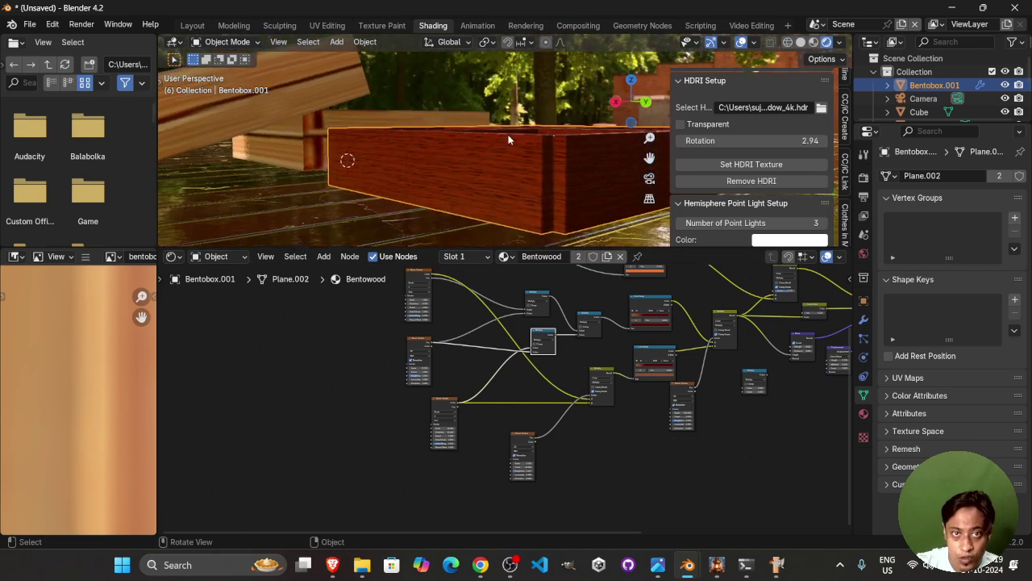
{"action": "middle_click_drag", "start_coordinate": [503, 192], "coordinate": [514, 161]}
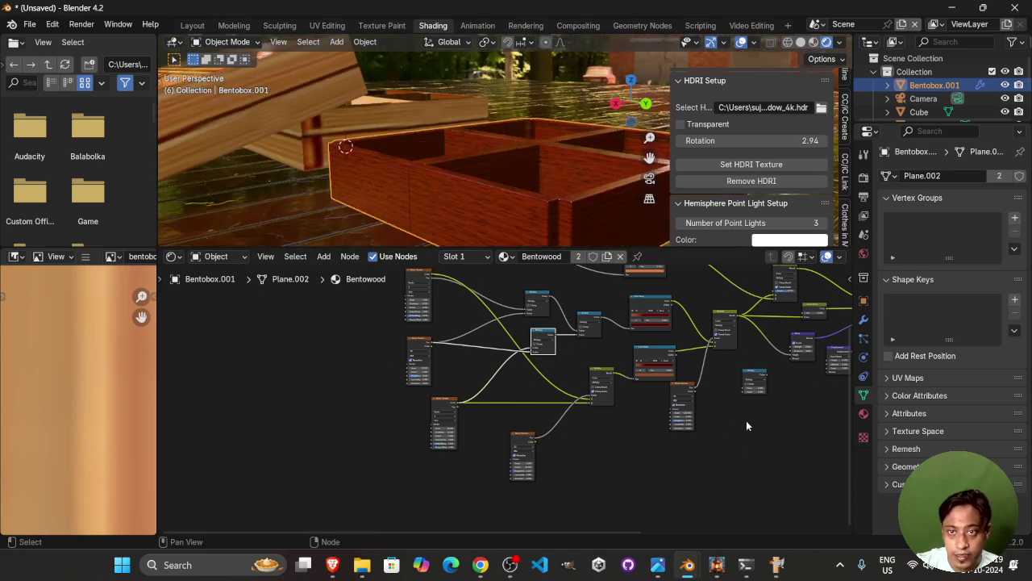
- Move the Invert Color node closer to the central color Multiply node and set its Fac to 0.027
{"action": "scroll", "coordinate": [573, 494], "scroll_direction": "up", "scroll_amount": 3}
{"action": "scroll", "coordinate": [572, 489], "scroll_direction": "up", "scroll_amount": 9}
{"action": "left_click_drag", "start_coordinate": [580, 400], "coordinate": [591, 409]}
{"action": "scroll", "coordinate": [391, 411], "scroll_direction": "down", "scroll_amount": 7}
{"action": "scroll", "coordinate": [391, 412], "scroll_direction": "up", "scroll_amount": 5}
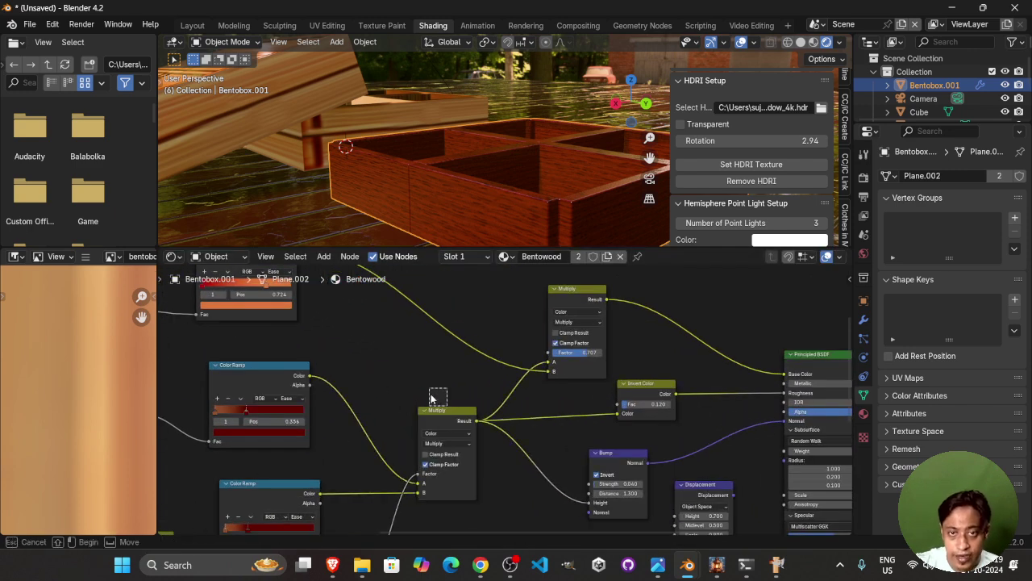
{"action": "left_click_drag", "start_coordinate": [629, 387], "coordinate": [613, 407]}
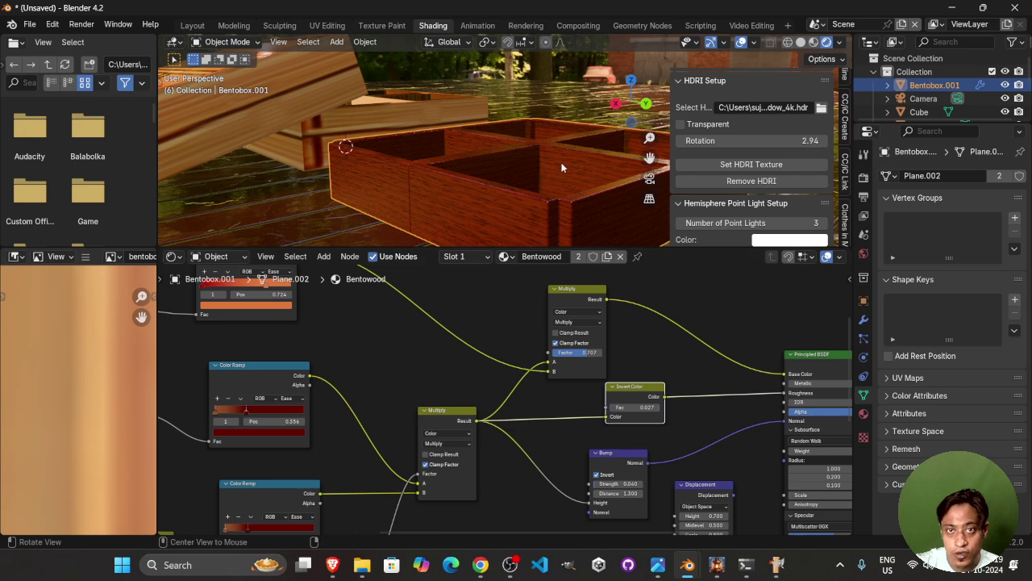
- Check the tray's shine from above and set the Invert Color node's Fac to 0.067
{"action": "middle_click_drag", "start_coordinate": [500, 193], "coordinate": [512, 149]}
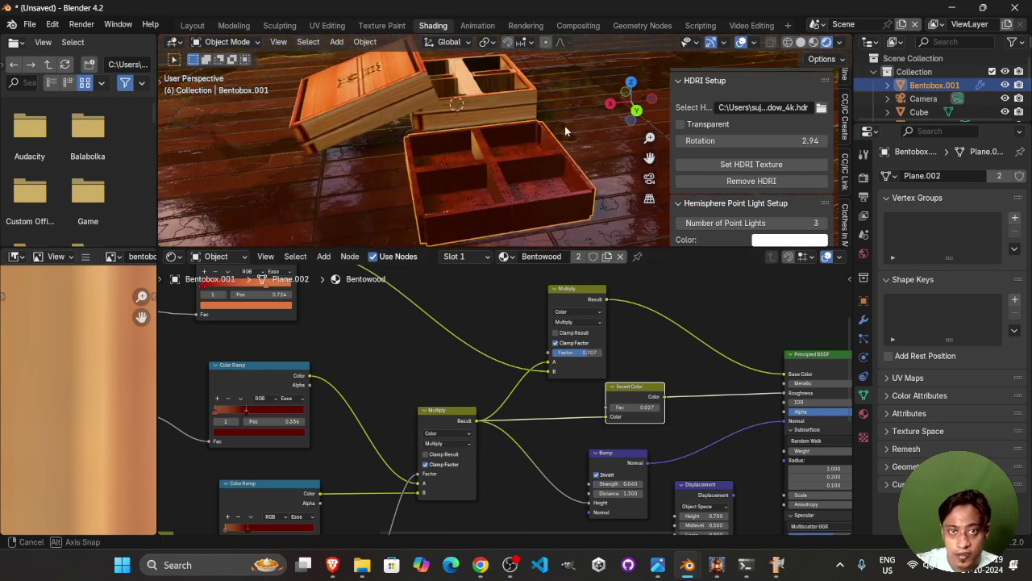
{"action": "middle_click_drag", "start_coordinate": [564, 126], "coordinate": [611, 94]}
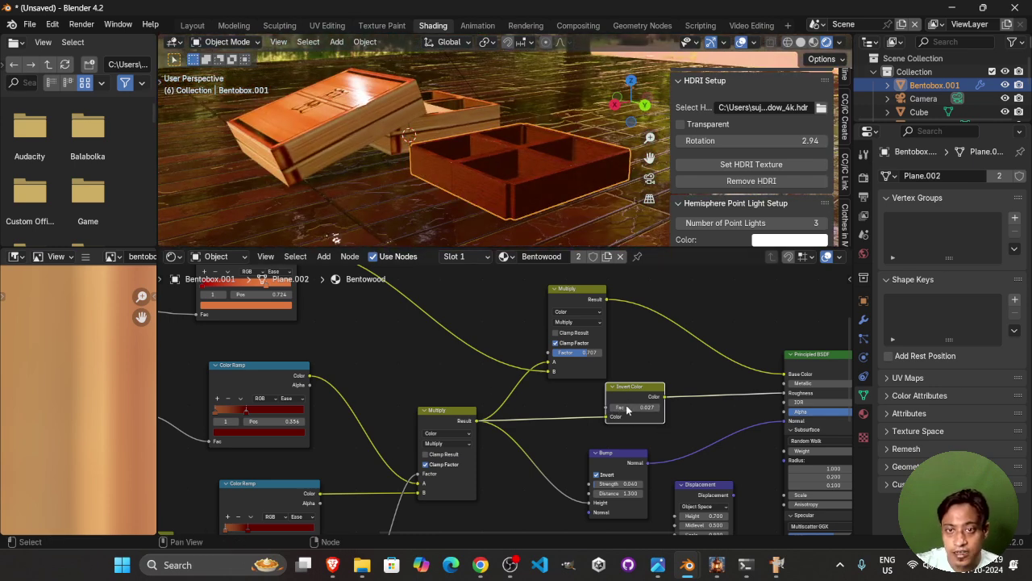
{"action": "left_click_drag", "start_coordinate": [617, 414], "coordinate": [637, 414]}
{"action": "scroll", "coordinate": [560, 392], "scroll_direction": "down", "scroll_amount": 2}
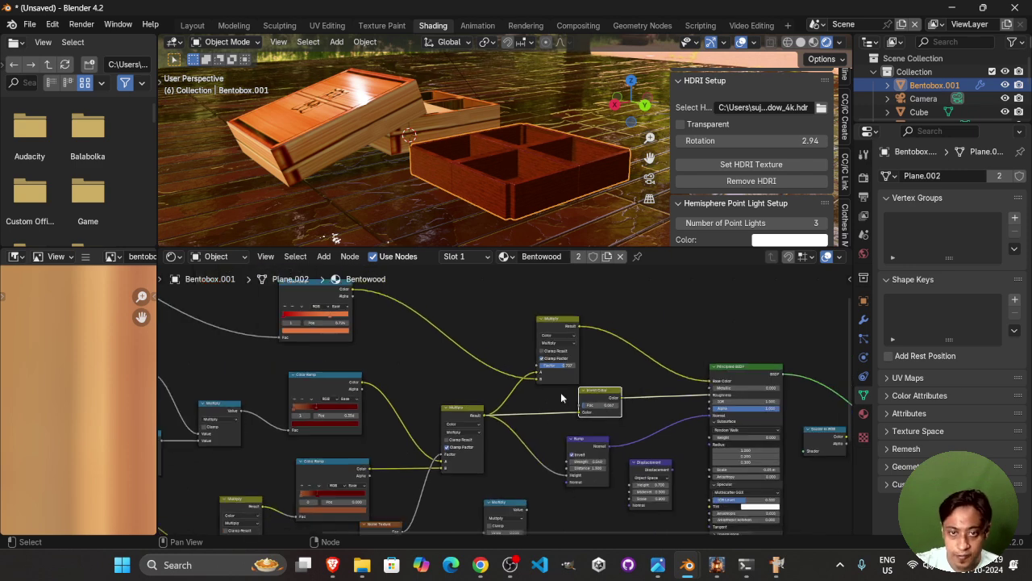
- Nudge the central color Multiply node and the Bump node, and inspect the bump effect on the tray's wood up close
{"action": "left_click_drag", "start_coordinate": [465, 422], "coordinate": [466, 418]}
{"action": "mouse_move", "coordinate": [579, 450]}
{"action": "left_mouse_down"}
{"action": "mouse_move", "coordinate": [521, 440]}
{"action": "mouse_move", "coordinate": [573, 442]}
{"action": "left_mouse_up"}
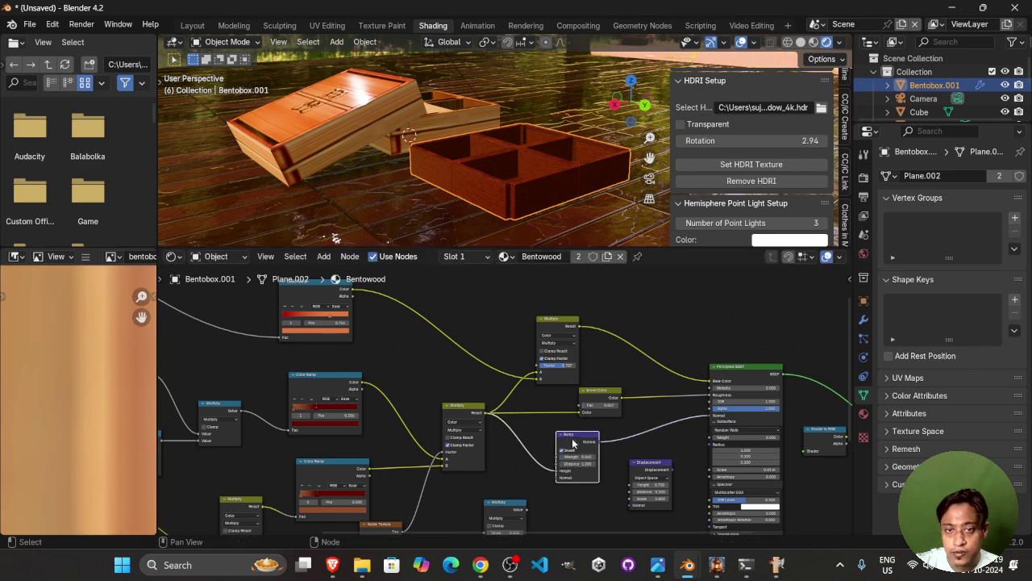
{"action": "scroll", "coordinate": [605, 435], "scroll_direction": "up", "scroll_amount": 6}
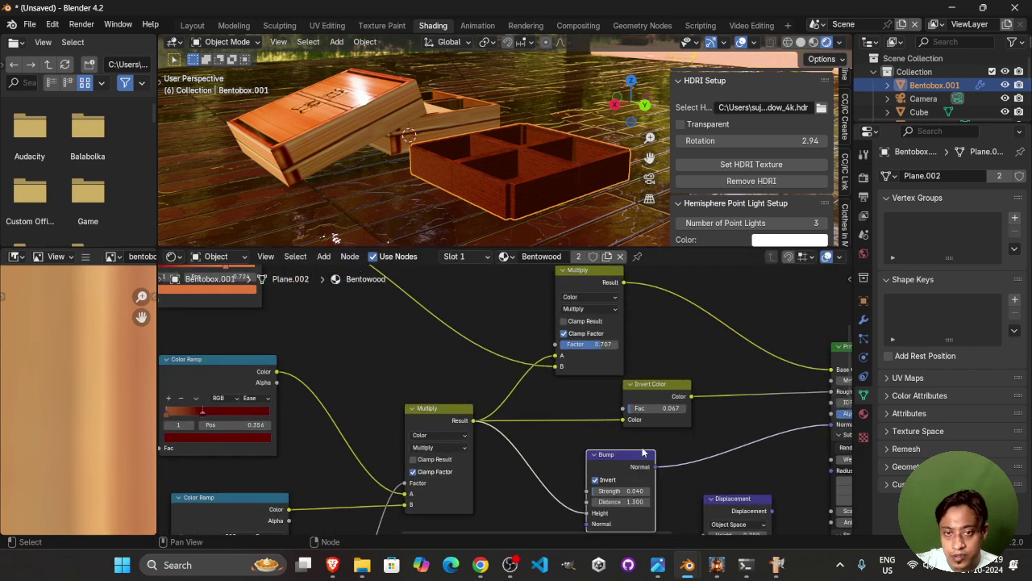
{"action": "left_click_drag", "start_coordinate": [744, 436], "coordinate": [687, 449], "text": "alt"}
{"action": "scroll", "coordinate": [507, 192], "scroll_direction": "up", "scroll_amount": 5}
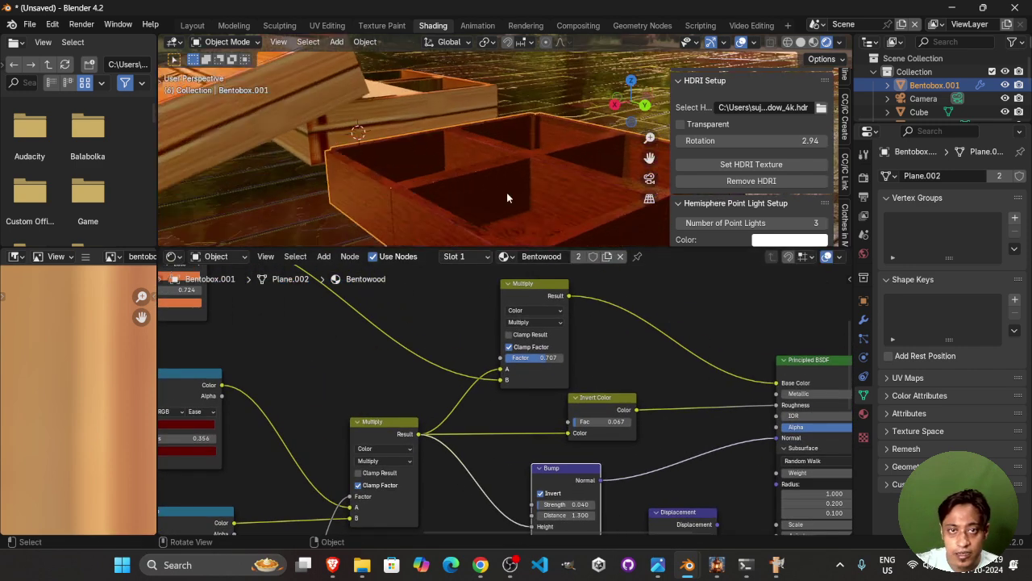
{"action": "left_click_drag", "start_coordinate": [508, 191], "coordinate": [521, 146], "text": "alt"}
{"action": "middle_click_drag", "start_coordinate": [521, 150], "coordinate": [521, 150]}
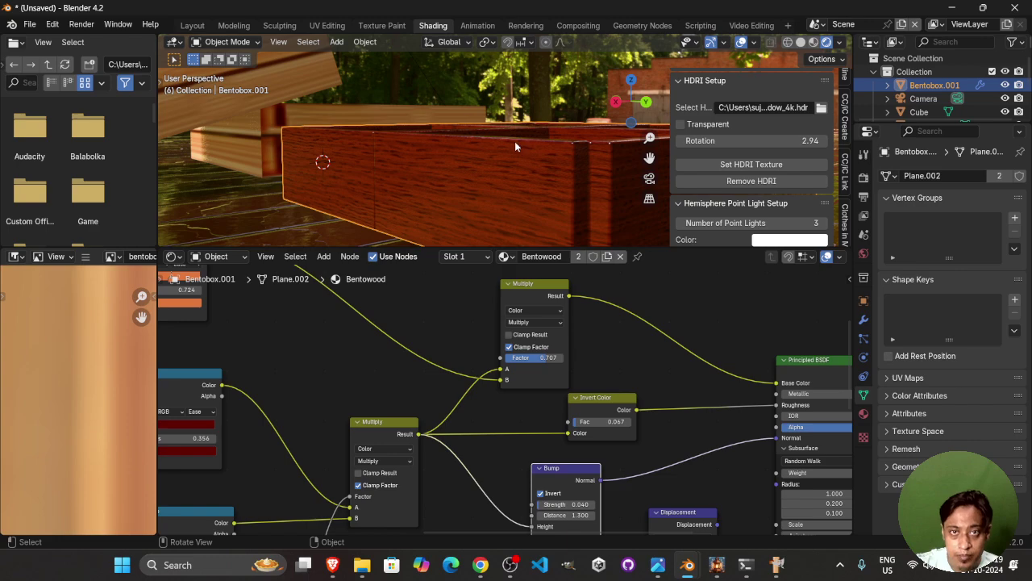
{"action": "left_click_drag", "start_coordinate": [546, 131], "coordinate": [488, 148], "text": "alt"}
{"action": "scroll", "coordinate": [514, 122], "scroll_direction": "up", "scroll_amount": 2}
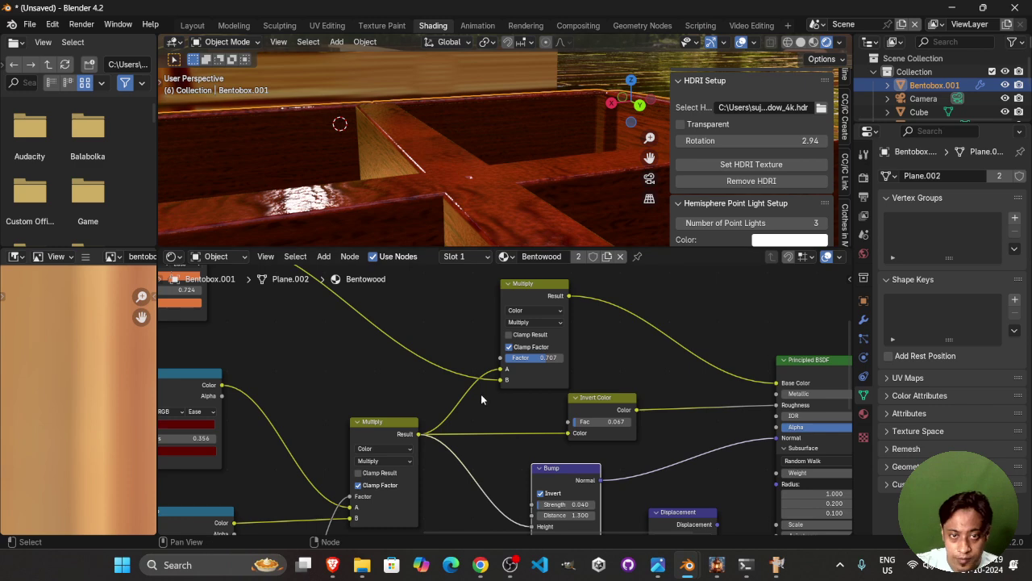
- Move the Noise Texture node that feeds the central color Multiply's Factor slightly away from the lowest Color Ramp
{"action": "scroll", "coordinate": [482, 398], "scroll_direction": "down", "scroll_amount": 5}
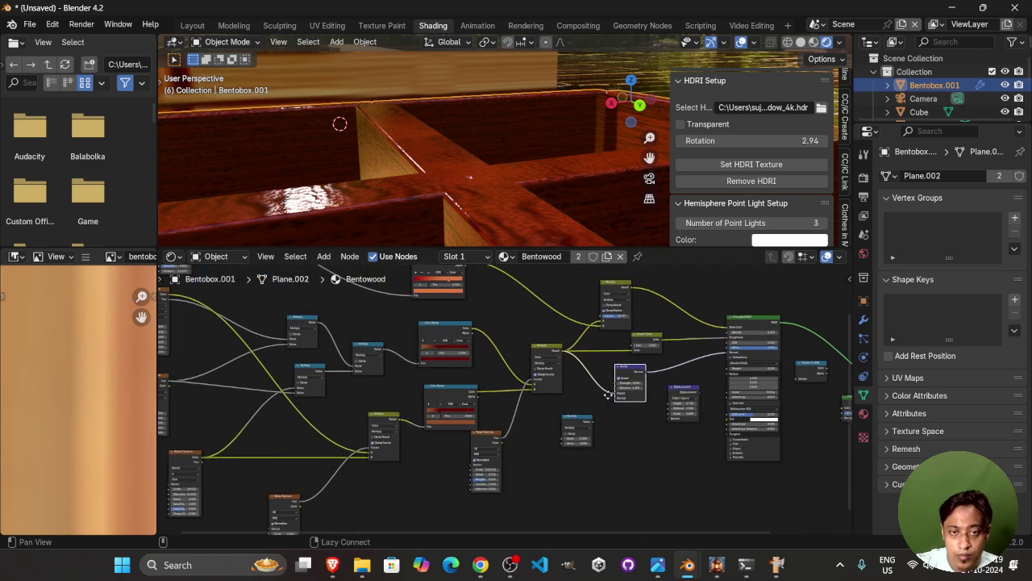
{"action": "left_click_drag", "start_coordinate": [608, 395], "coordinate": [680, 378], "text": "alt"}
{"action": "left_click_drag", "start_coordinate": [550, 427], "coordinate": [541, 447]}
{"action": "scroll", "coordinate": [529, 412], "scroll_direction": "down", "scroll_amount": 1}
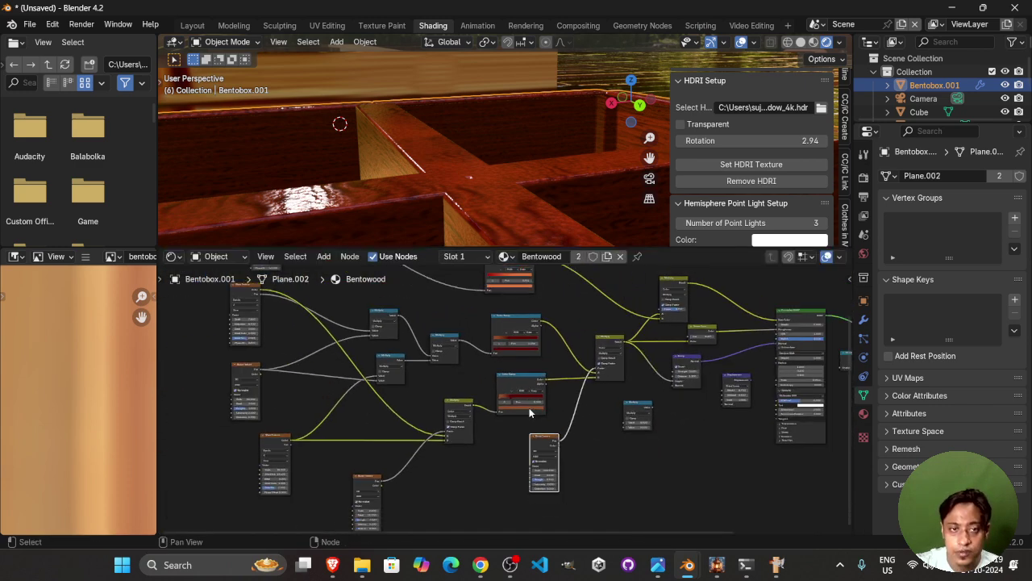
- Survey the complete Bentowood node graph and view the finished tray from a distance and from the side
{"action": "scroll", "coordinate": [529, 411], "scroll_direction": "down", "scroll_amount": 4}
{"action": "left_click_drag", "start_coordinate": [458, 401], "coordinate": [619, 429], "text": "alt"}
{"action": "scroll", "coordinate": [730, 370], "scroll_direction": "down", "scroll_amount": 3}
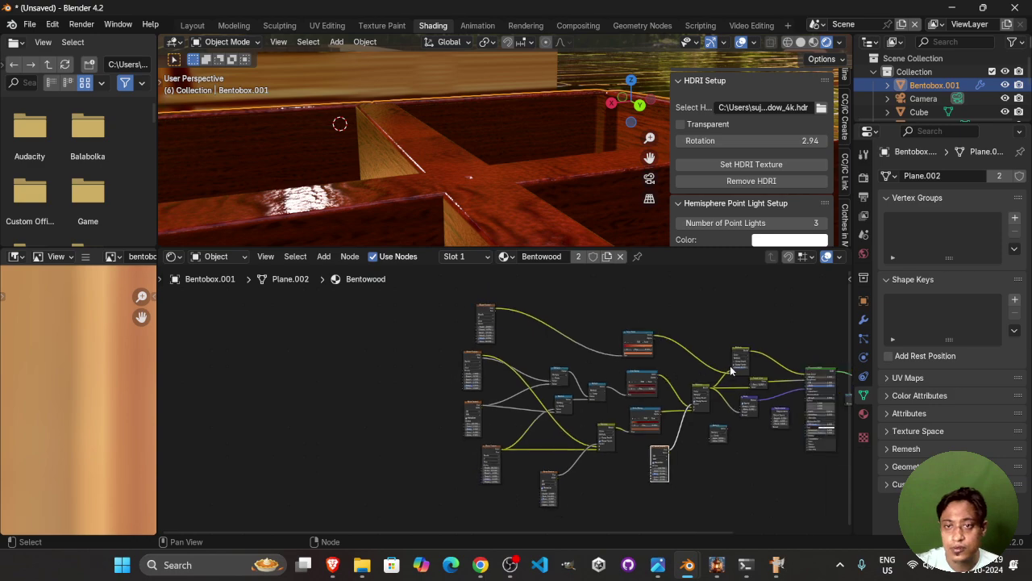
{"action": "middle_click_drag", "start_coordinate": [731, 370], "coordinate": [593, 360]}
{"action": "middle_click_drag", "start_coordinate": [457, 139], "coordinate": [483, 196]}
{"action": "scroll", "coordinate": [464, 169], "scroll_direction": "down", "scroll_amount": 6}
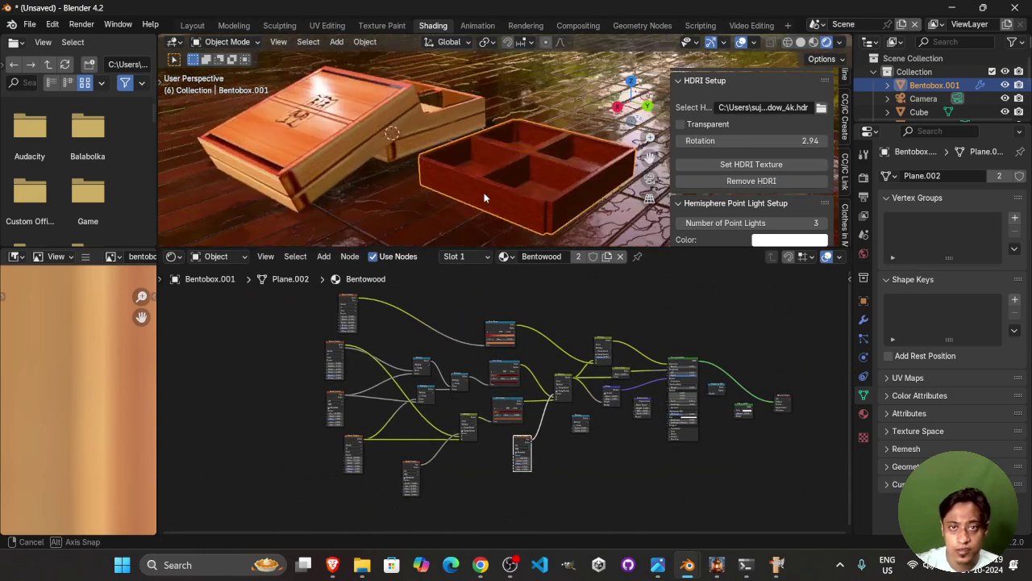
{"action": "scroll", "coordinate": [550, 191], "scroll_direction": "up", "scroll_amount": 3}
{"action": "left_click_drag", "start_coordinate": [561, 189], "coordinate": [536, 166], "text": "alt"}
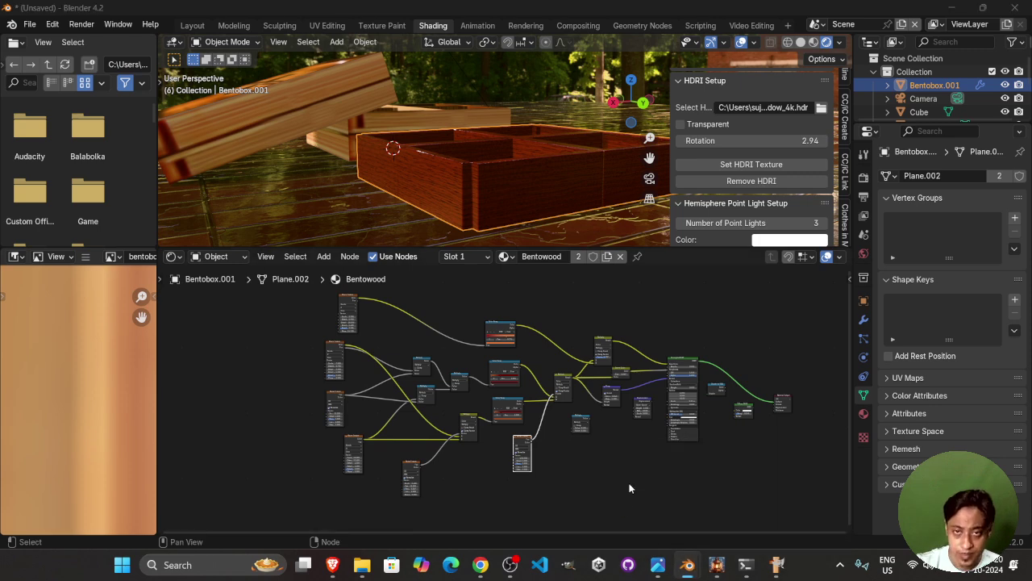
- Switch to OBS, toggle the bentobox2.png image source, and hide the Window Capture 3 source
{"action": "key", "text": "alt+Tab"}
{"action": "key", "text": "alt+Tab"}
{"action": "key", "text": "alt+Tab"}
{"action": "key", "text": "alt+Tab"}
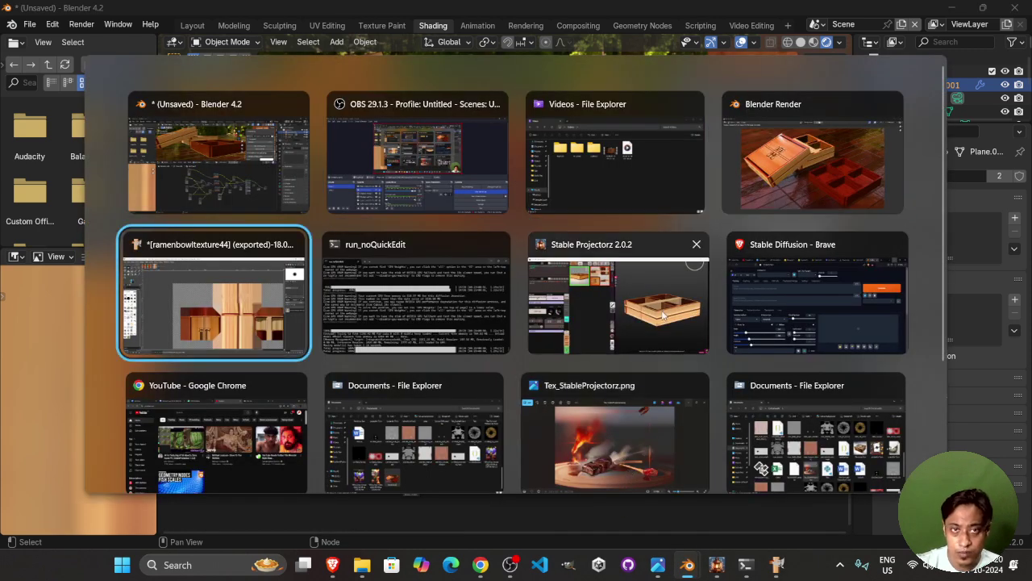
{"action": "left_click", "coordinate": [373, 128]}
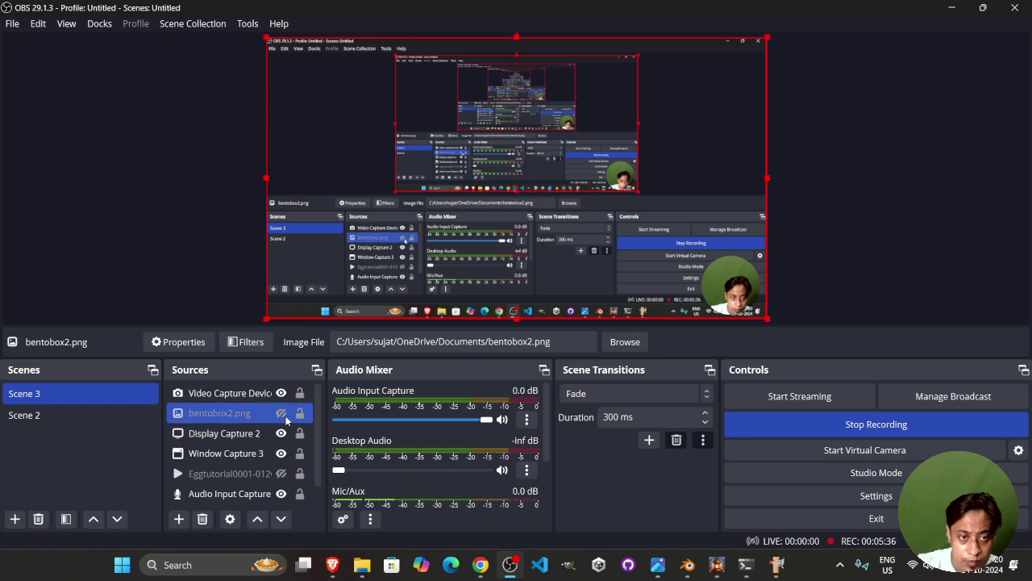
{"action": "mouse_move", "coordinate": [286, 415]}
{"action": "left_mouse_down"}
{"action": "mouse_move", "coordinate": [279, 454]}
{"action": "mouse_move", "coordinate": [281, 403]}
{"action": "mouse_move", "coordinate": [281, 413]}
{"action": "left_mouse_up"}
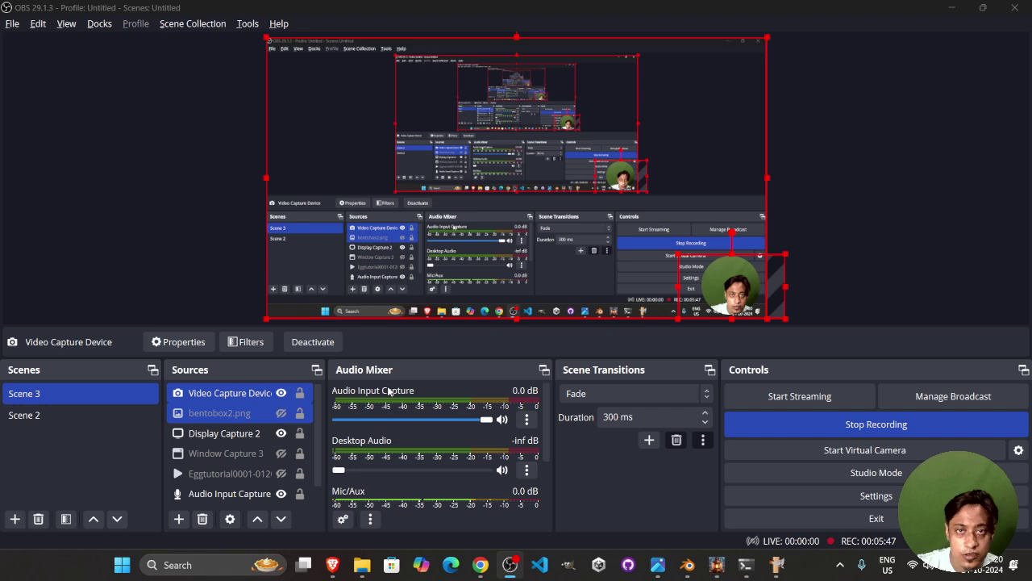
- Switch to Stable Projectorz and examine the wood-textured bento box tray from several sides
{"action": "key", "text": "alt+Tab"}
{"action": "key", "text": "alt+Tab"}
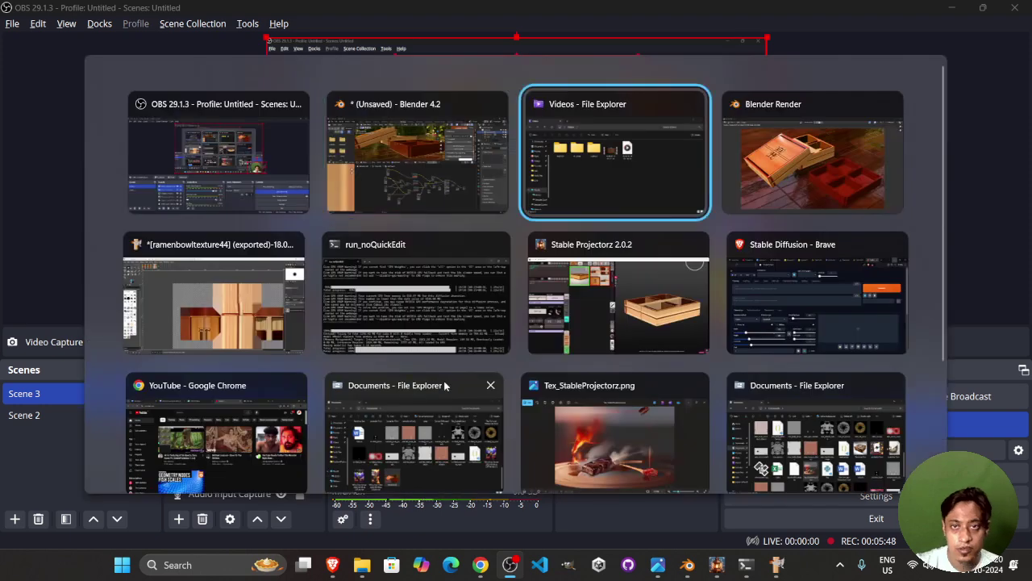
{"action": "key", "text": "alt+Tab"}
{"action": "key", "text": "alt+Tab"}
{"action": "key", "text": "alt+Tab"}
{"action": "key", "text": "alt+Tab"}
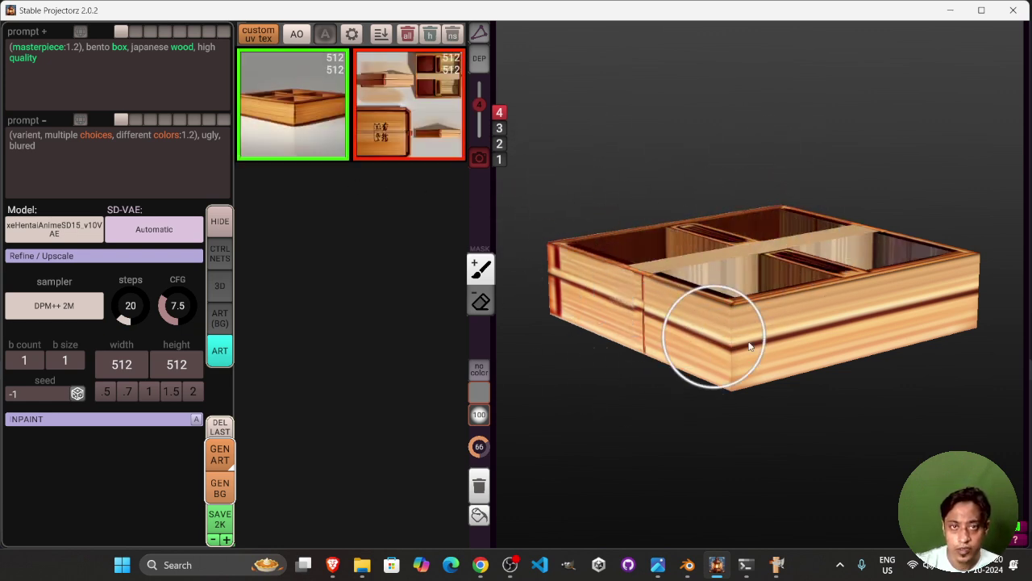
{"action": "right_click_drag", "start_coordinate": [731, 295], "coordinate": [768, 255]}
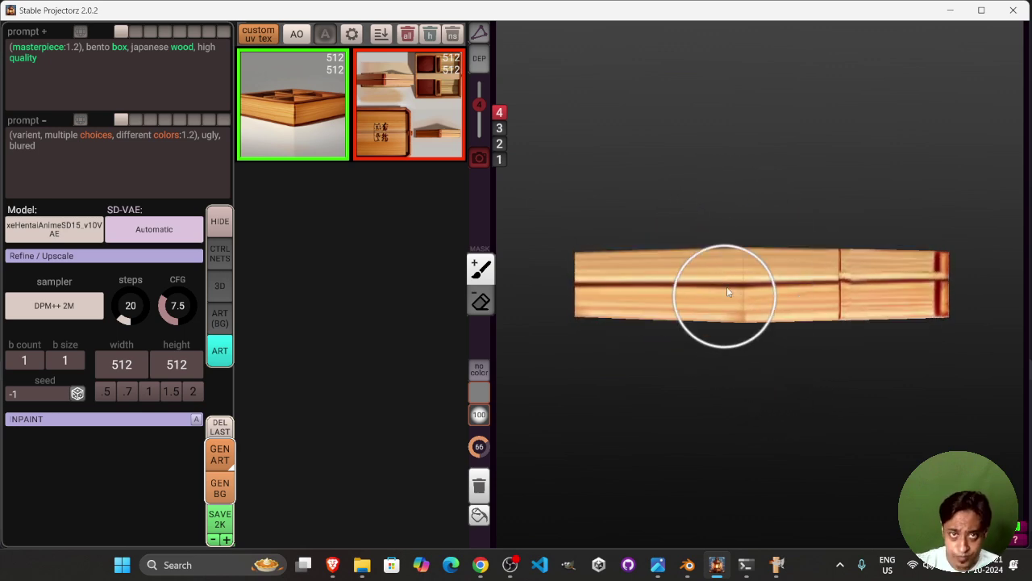
- Show the bento box in the four-camera layout and move view 1 closer to the centre
{"action": "left_click", "coordinate": [479, 159]}
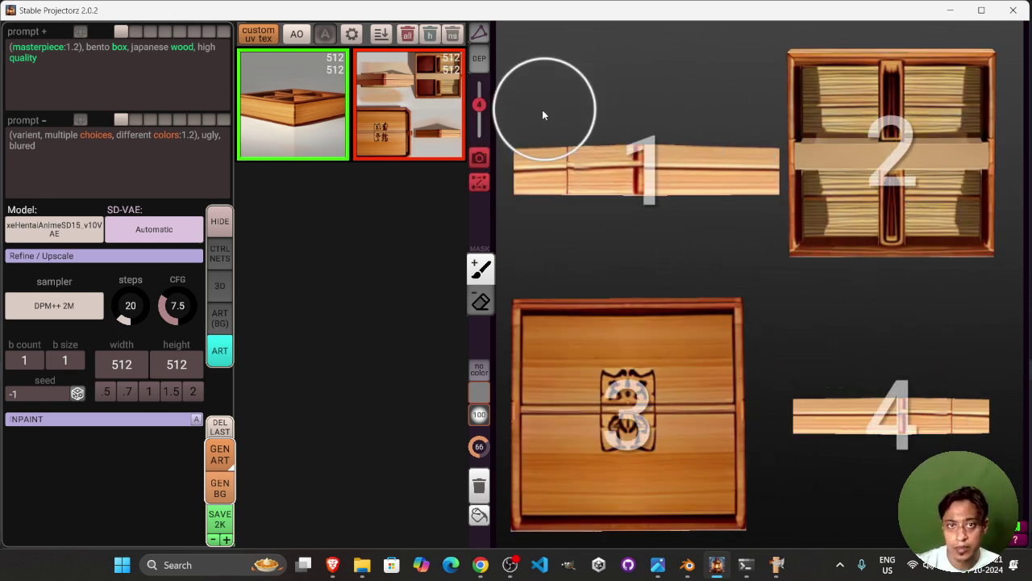
{"action": "mouse_move", "coordinate": [479, 113]}
{"action": "mouse_move", "coordinate": [479, 107]}
{"action": "left_mouse_down"}
{"action": "mouse_move", "coordinate": [475, 143]}
{"action": "mouse_move", "coordinate": [477, 108]}
{"action": "left_mouse_up"}
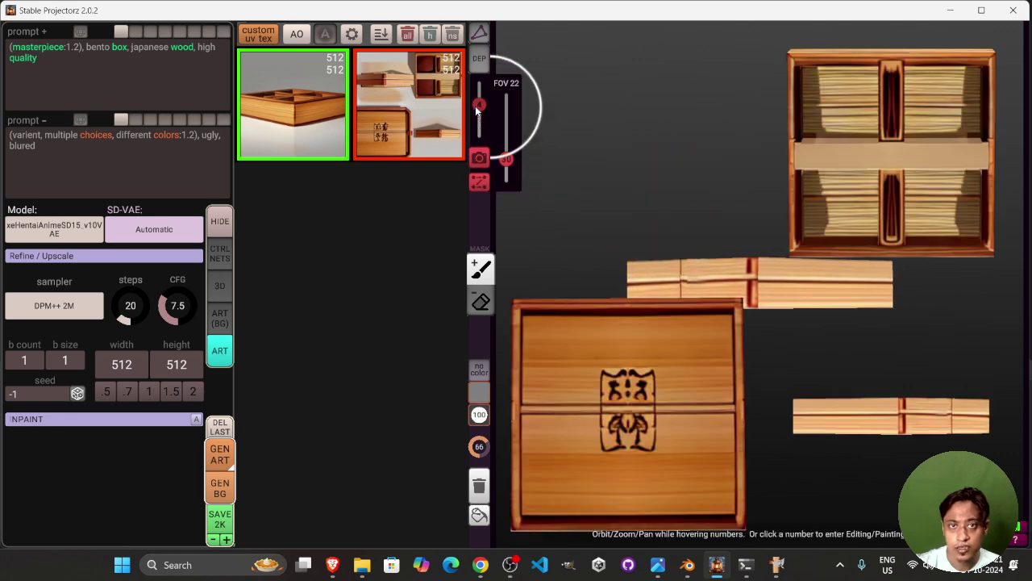
- Move view 1 up and away from view 3 in the four-camera layout, and adjust the angles of views 1 and 3
{"action": "middle_click_drag", "start_coordinate": [768, 292], "coordinate": [643, 164]}
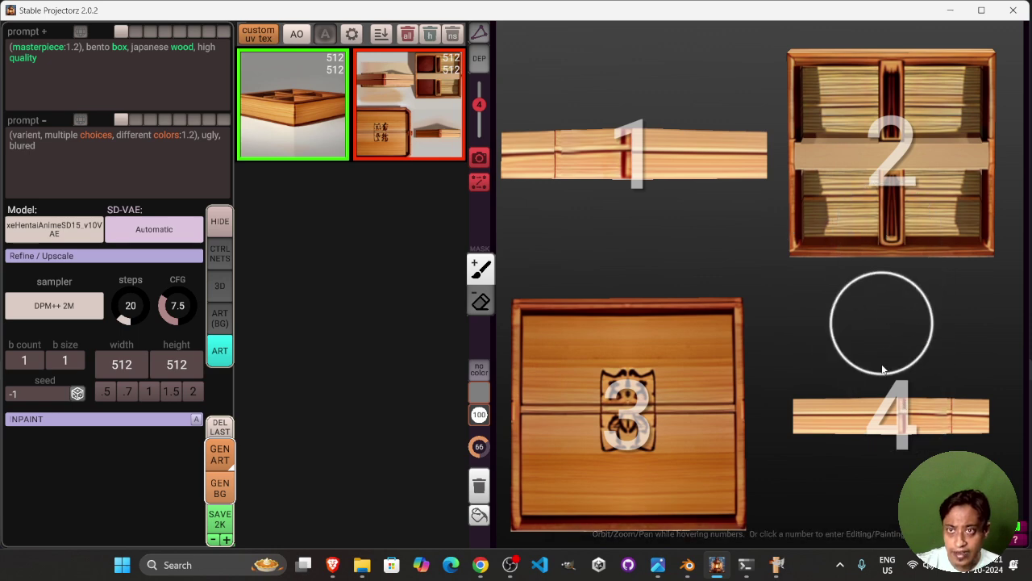
{"action": "left_click_drag", "start_coordinate": [656, 440], "coordinate": [662, 347], "text": "alt"}
{"action": "right_click_drag", "start_coordinate": [661, 351], "coordinate": [679, 461]}
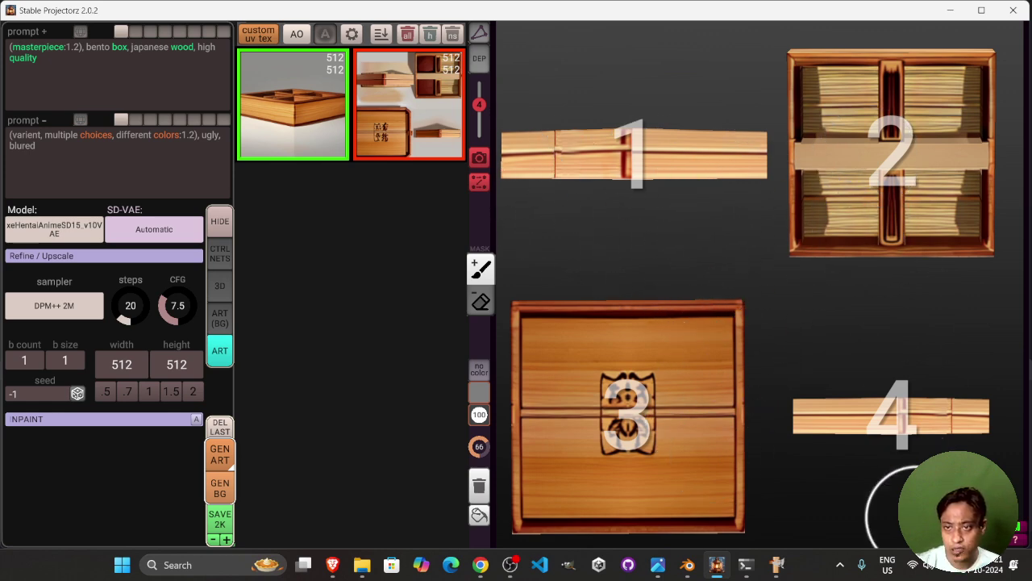
{"action": "left_click", "coordinate": [478, 184]}
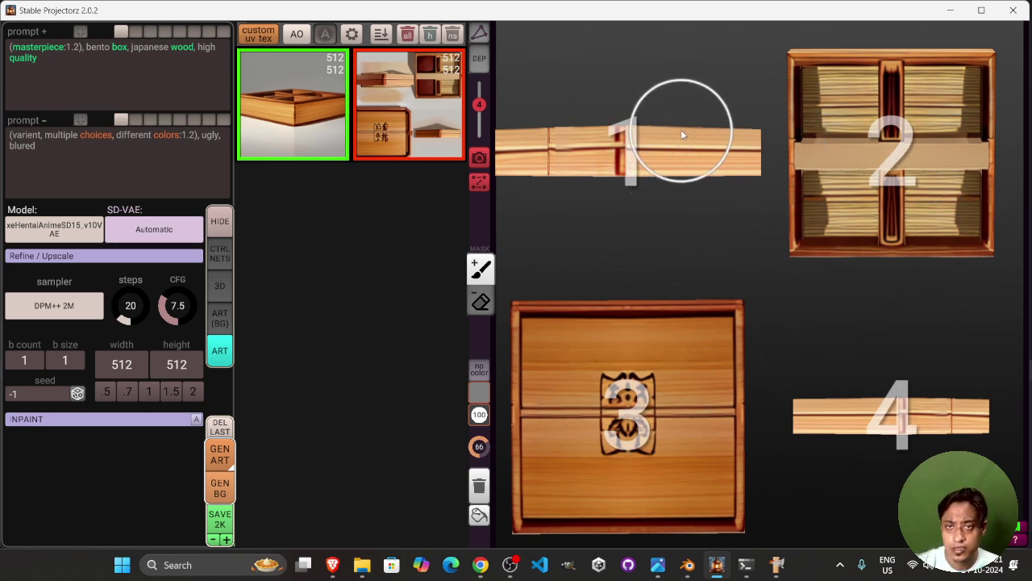
{"action": "middle_click_drag", "start_coordinate": [668, 151], "coordinate": [647, 144]}
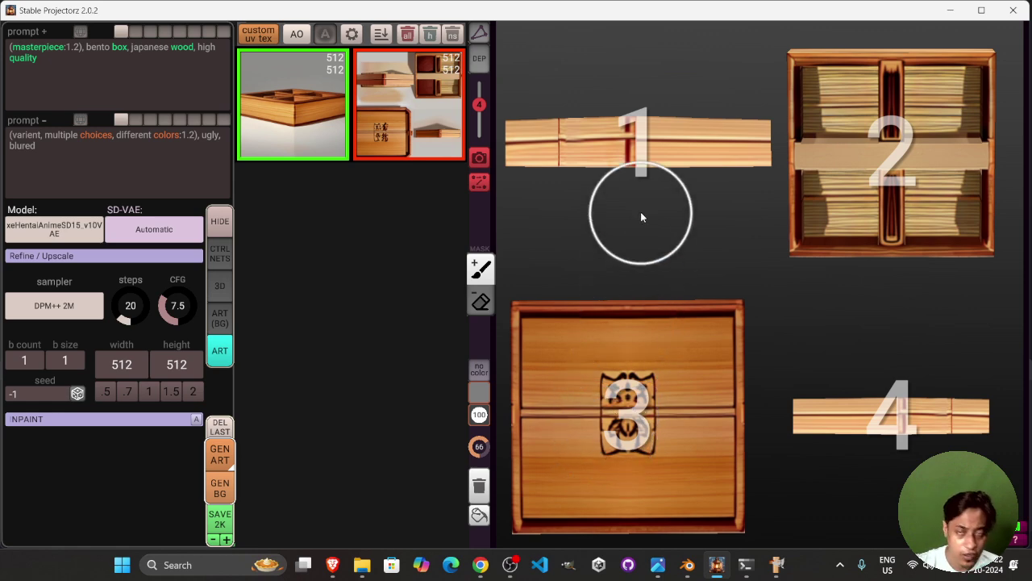
{"action": "left_click_drag", "start_coordinate": [663, 173], "coordinate": [654, 212], "text": "alt"}
{"action": "mouse_move", "coordinate": [655, 216]}
{"action": "right_mouse_down"}
{"action": "mouse_move", "coordinate": [631, 192]}
{"action": "mouse_move", "coordinate": [668, 182]}
{"action": "mouse_move", "coordinate": [663, 167]}
{"action": "mouse_move", "coordinate": [663, 184]}
{"action": "mouse_move", "coordinate": [656, 174]}
{"action": "mouse_move", "coordinate": [645, 197]}
{"action": "right_mouse_up"}
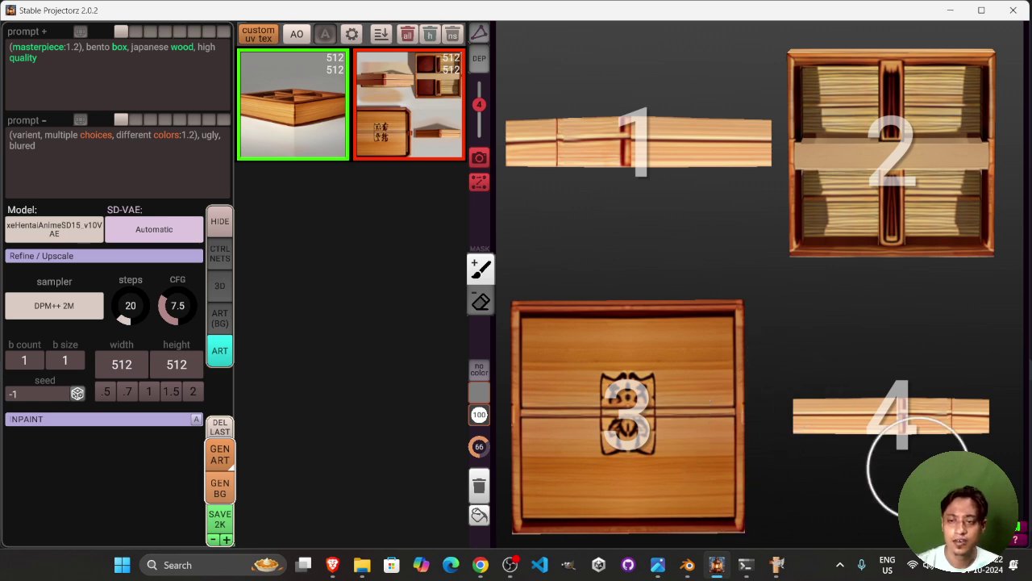
{"action": "left_click", "coordinate": [1016, 540]}
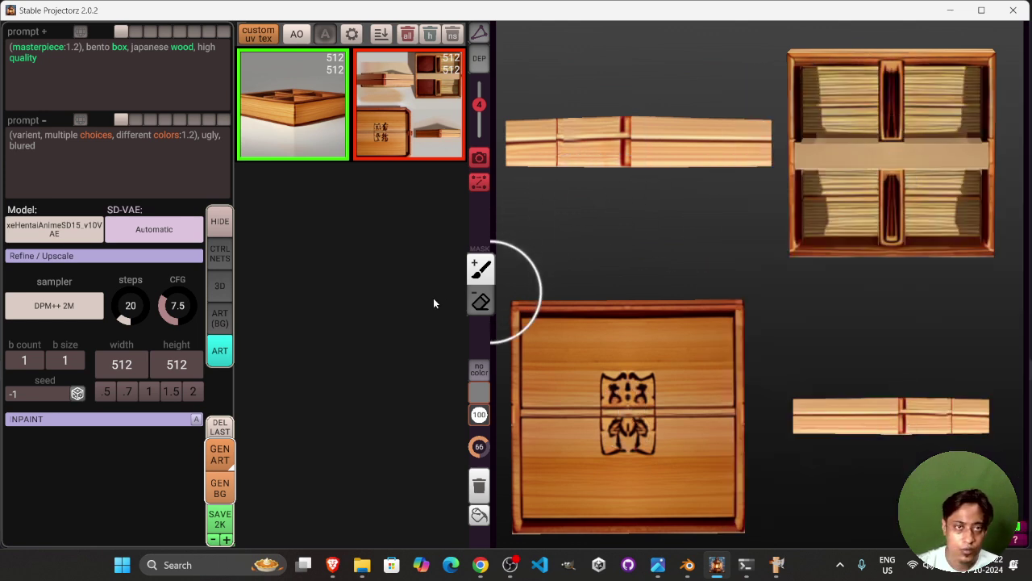
- Generate new art from the four camera views and follow the progress in the run_noQuickEdit console before returning to Stable Projectorz
{"action": "left_click", "coordinate": [220, 456]}
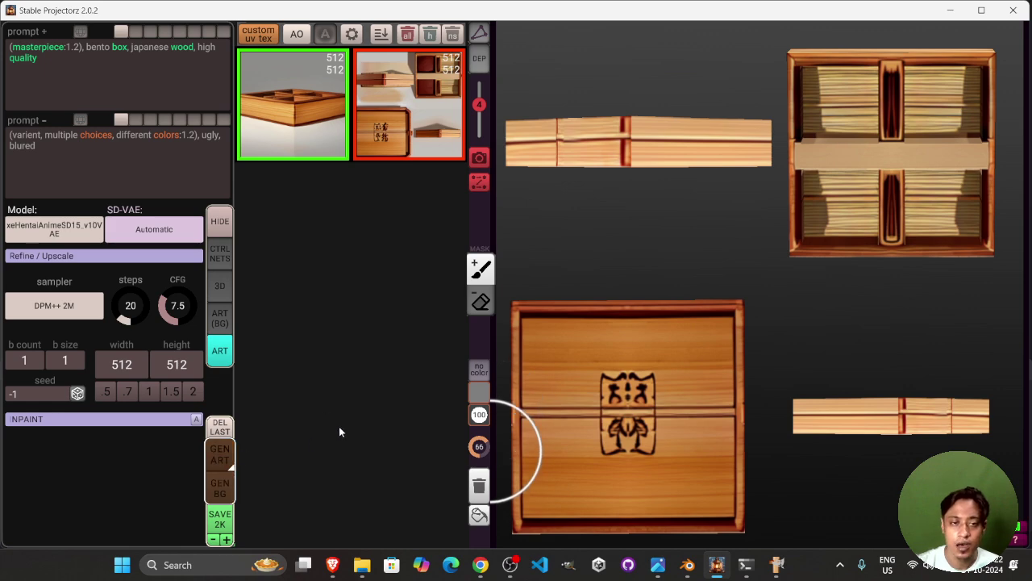
{"action": "key", "text": "alt+Tab"}
{"action": "key", "text": "alt+Tab"}
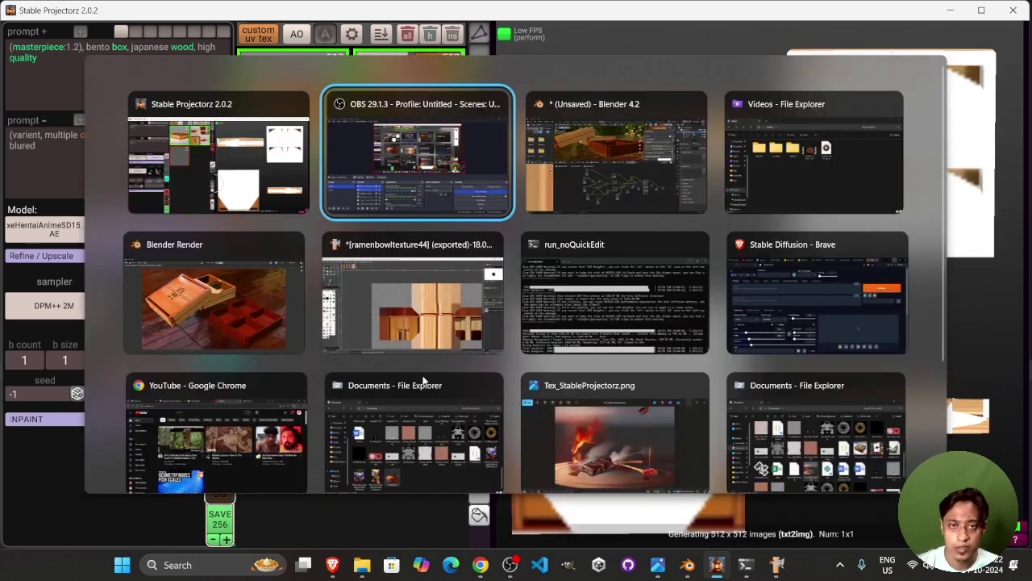
{"action": "key", "text": "alt+Tab"}
{"action": "key", "text": "alt+Tab"}
{"action": "key", "text": "alt+Tab"}
{"action": "key", "text": "alt+Tab"}
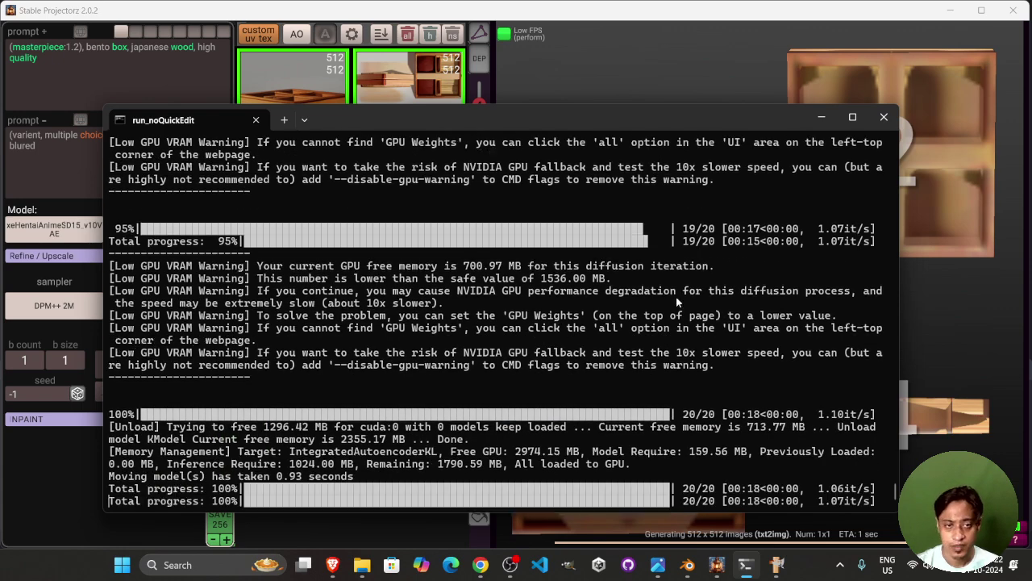
{"action": "left_click", "coordinate": [934, 139]}
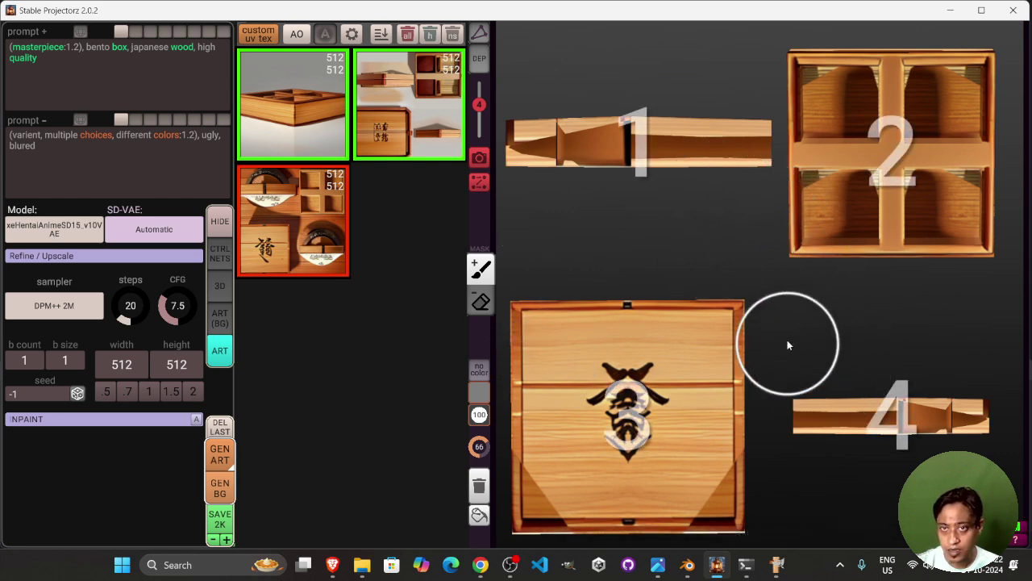
- Tilt view 1 to a three-quarter angle and enter the single-view mode for painting individual camera projections
{"action": "left_click_drag", "start_coordinate": [700, 161], "coordinate": [635, 214], "text": "alt"}
{"action": "right_click_drag", "start_coordinate": [634, 213], "coordinate": [430, 270]}
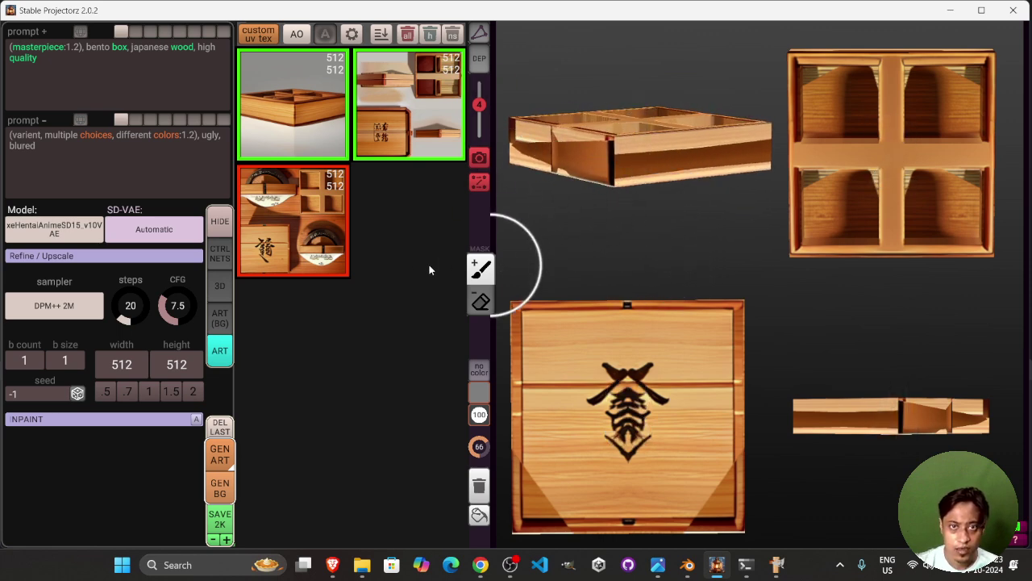
{"action": "left_click", "coordinate": [481, 159]}
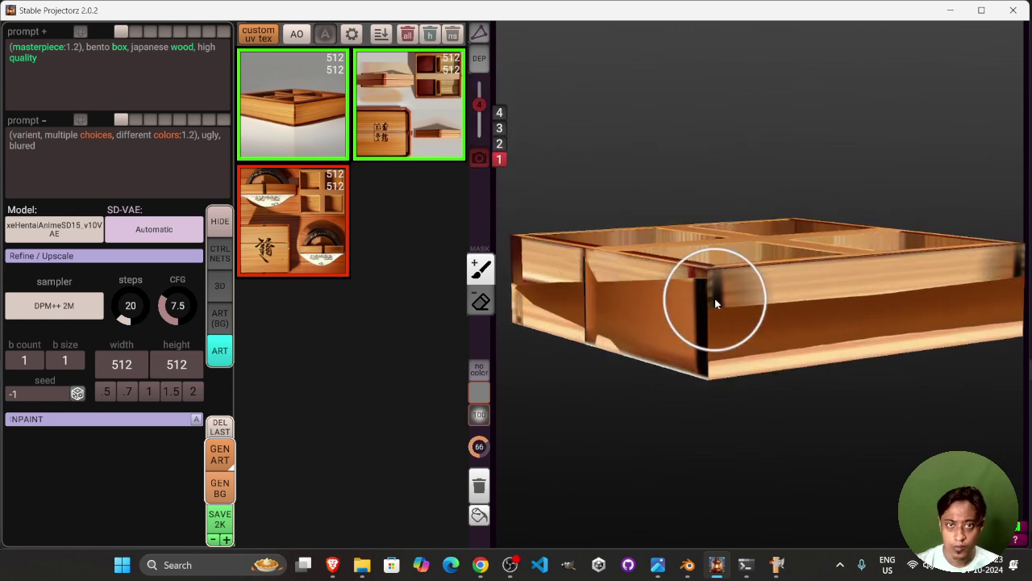
{"action": "right_click_drag", "start_coordinate": [715, 298], "coordinate": [774, 312]}
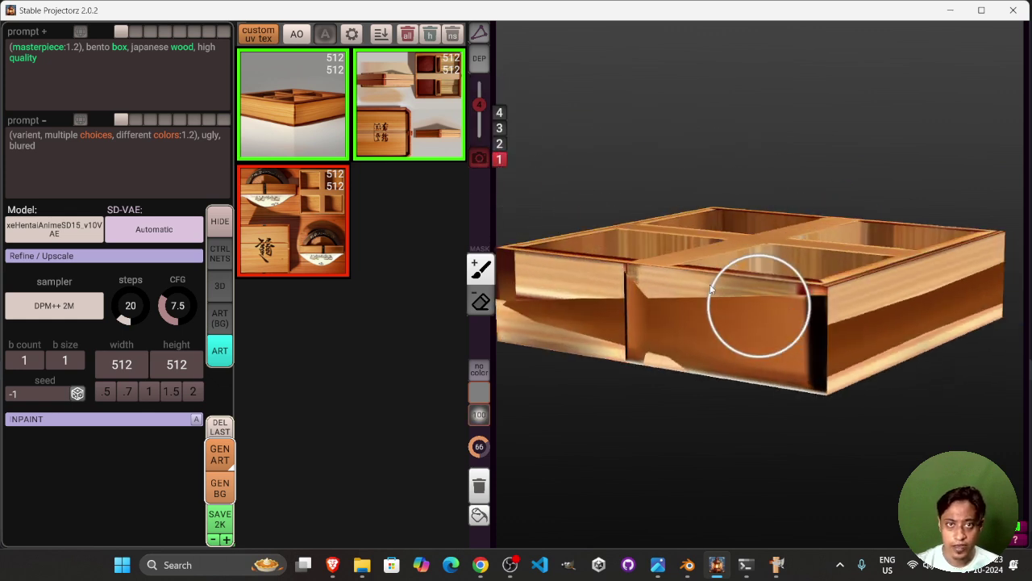
- Select camera projection 1 and brush its wood texture over the tray's outer sides
{"action": "left_click", "coordinate": [499, 143]}
{"action": "left_click", "coordinate": [499, 128]}
{"action": "left_click", "coordinate": [499, 112]}
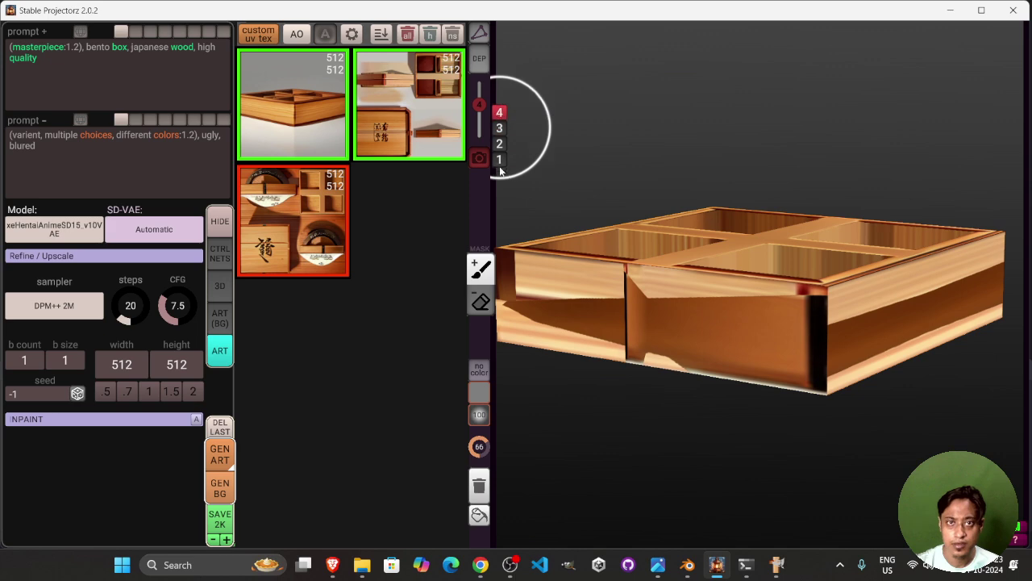
{"action": "left_click", "coordinate": [499, 159]}
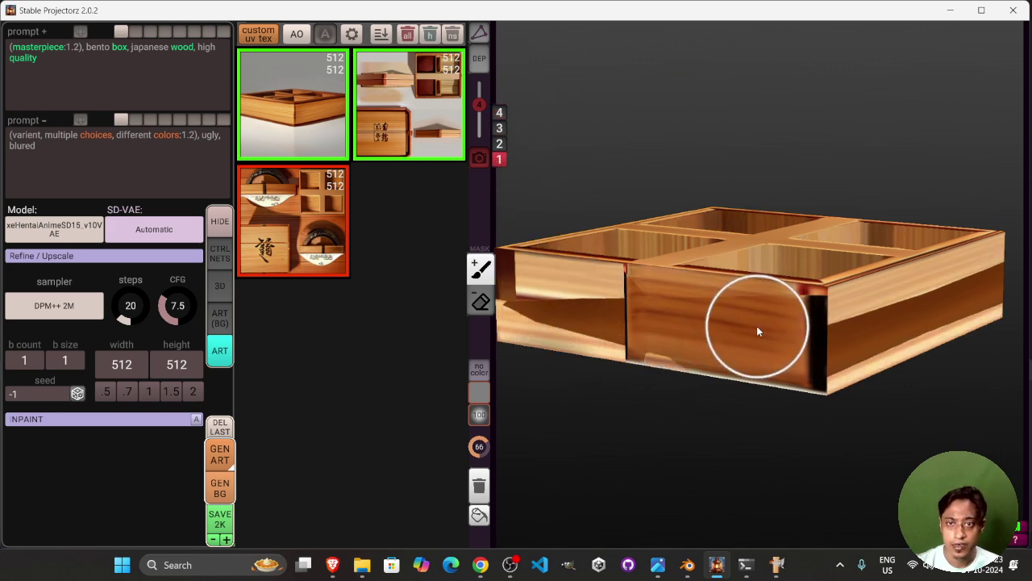
{"action": "mouse_move", "coordinate": [622, 304]}
{"action": "left_mouse_down", "text": "alt"}
{"action": "mouse_move", "coordinate": [777, 340]}
{"action": "mouse_move", "coordinate": [830, 338]}
{"action": "mouse_move", "coordinate": [582, 318]}
{"action": "mouse_move", "coordinate": [609, 315]}
{"action": "left_mouse_up", "text": "alt"}
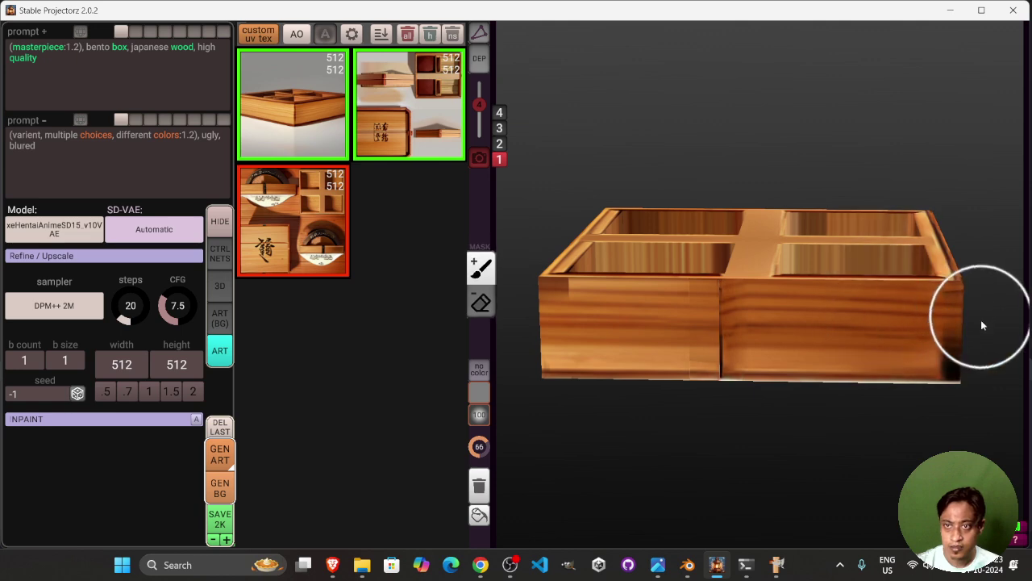
{"action": "right_click_drag", "start_coordinate": [980, 319], "coordinate": [1012, 300]}
{"action": "right_click_drag", "start_coordinate": [906, 316], "coordinate": [789, 377]}
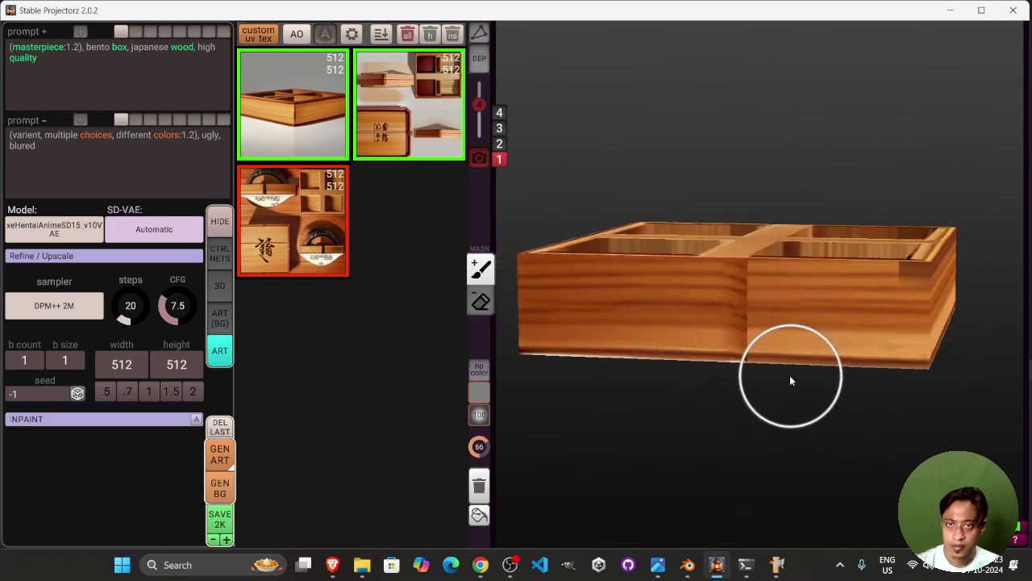
{"action": "right_click_drag", "start_coordinate": [897, 324], "coordinate": [972, 303]}
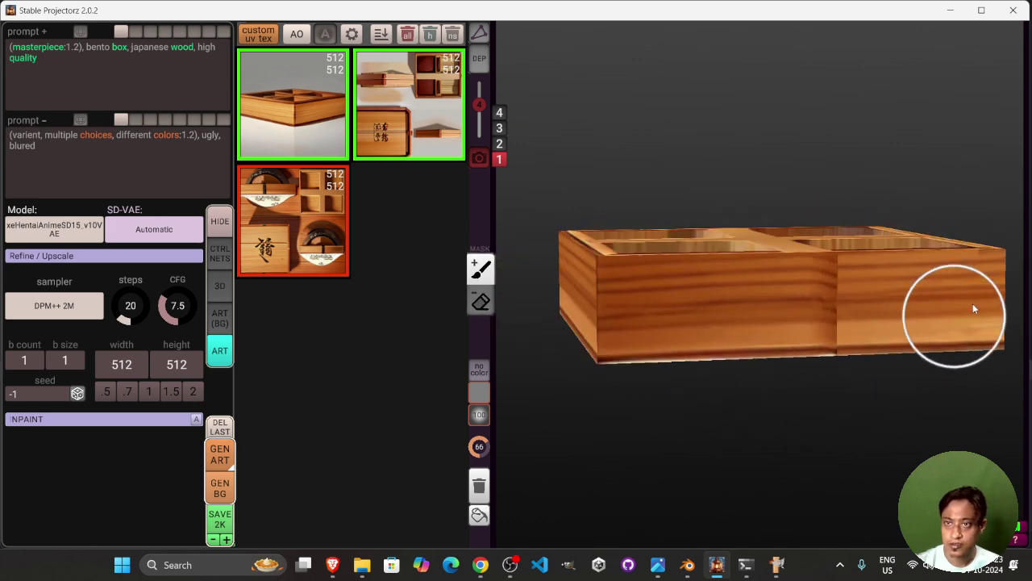
- Examine the tray's four compartments from above and from a raised corner angle
{"action": "mouse_move", "coordinate": [633, 339]}
{"action": "right_mouse_down"}
{"action": "mouse_move", "coordinate": [597, 453]}
{"action": "mouse_move", "coordinate": [637, 246]}
{"action": "right_mouse_up"}
{"action": "right_click_drag", "start_coordinate": [626, 286], "coordinate": [791, 334]}
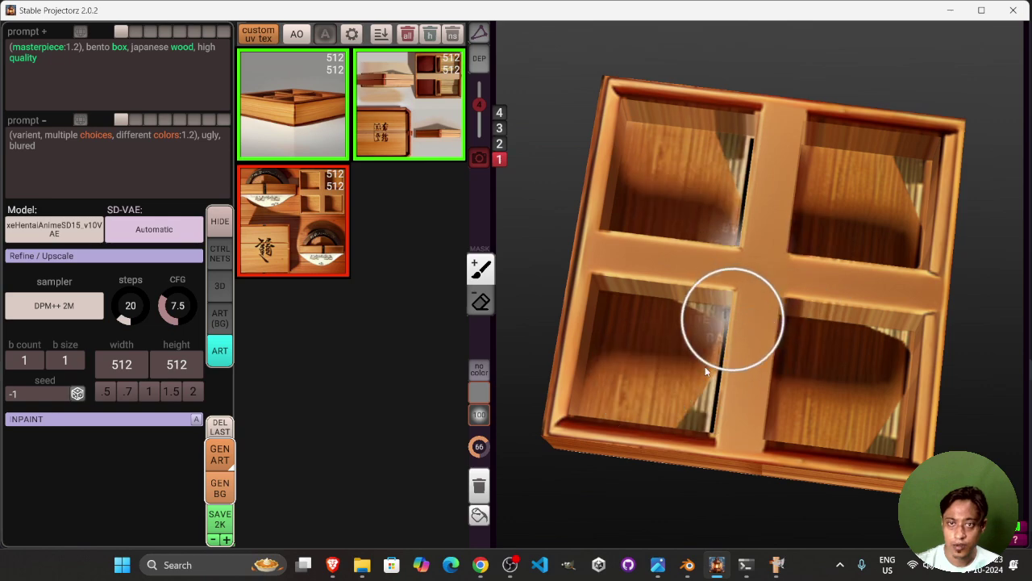
{"action": "mouse_move", "coordinate": [696, 323]}
{"action": "right_mouse_down"}
{"action": "mouse_move", "coordinate": [825, 387]}
{"action": "mouse_move", "coordinate": [786, 411]}
{"action": "mouse_move", "coordinate": [705, 421]}
{"action": "mouse_move", "coordinate": [770, 487]}
{"action": "mouse_move", "coordinate": [822, 454]}
{"action": "mouse_move", "coordinate": [799, 350]}
{"action": "right_mouse_up"}
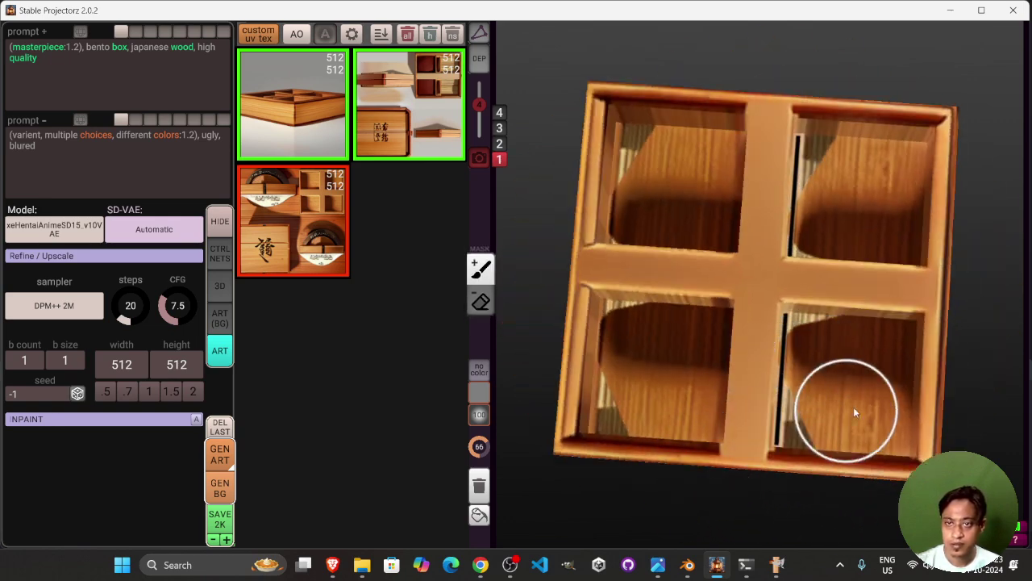
{"action": "right_click_drag", "start_coordinate": [852, 415], "coordinate": [593, 216]}
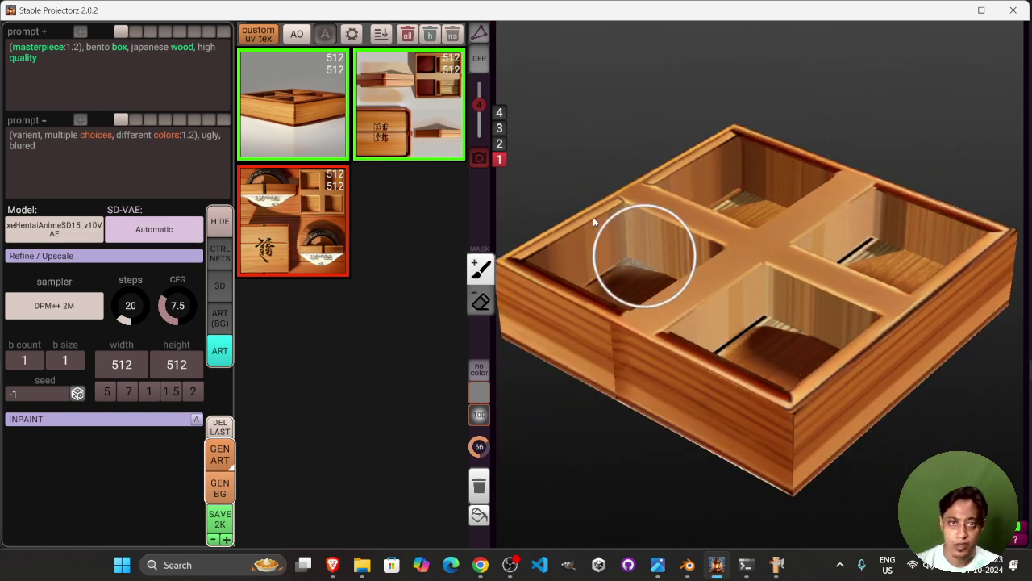
- Select camera projection 2 and brush its wood texture over the floors and inner walls of the compartments
{"action": "right_click_drag", "start_coordinate": [521, 159], "coordinate": [880, 181]}
{"action": "right_click_drag", "start_coordinate": [857, 237], "coordinate": [766, 224]}
{"action": "right_click_drag", "start_coordinate": [826, 368], "coordinate": [628, 222]}
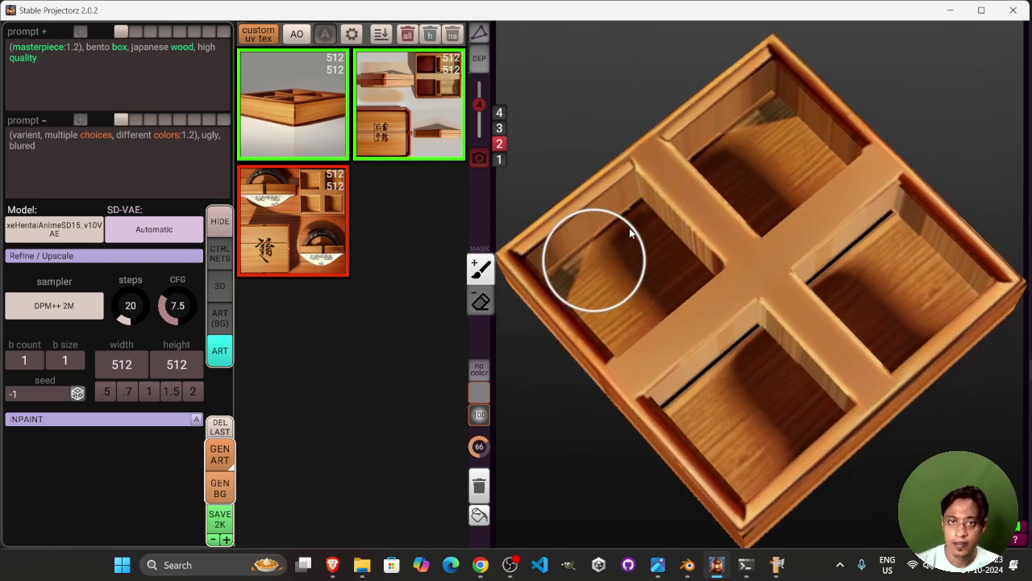
{"action": "right_click_drag", "start_coordinate": [581, 260], "coordinate": [628, 172]}
{"action": "mouse_move", "coordinate": [855, 139]}
{"action": "left_mouse_down"}
{"action": "mouse_move", "coordinate": [799, 141]}
{"action": "mouse_move", "coordinate": [878, 136]}
{"action": "mouse_move", "coordinate": [924, 276]}
{"action": "left_mouse_up"}
{"action": "right_click_drag", "start_coordinate": [925, 271], "coordinate": [926, 225]}
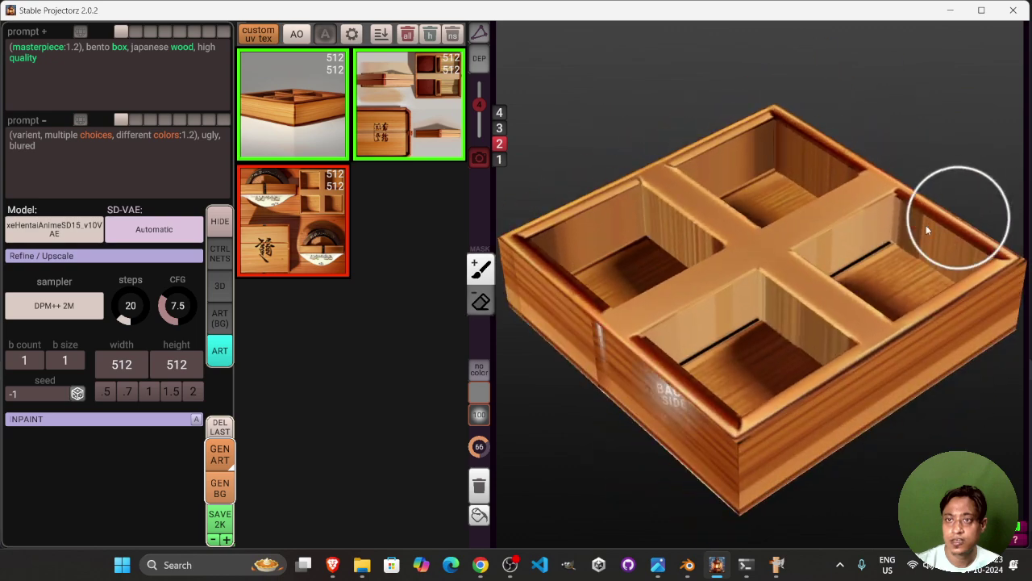
{"action": "right_click_drag", "start_coordinate": [870, 252], "coordinate": [901, 203]}
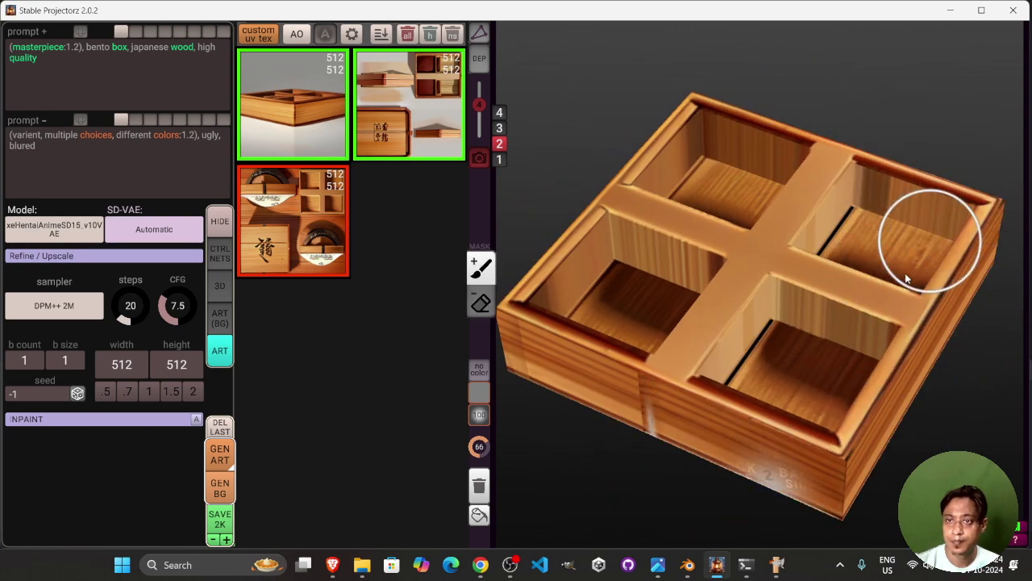
- Brush projection 2 over the black gaps in the compartments and the remaining patches on the tray's outer sides
{"action": "mouse_move", "coordinate": [905, 273]}
{"action": "right_mouse_down"}
{"action": "mouse_move", "coordinate": [923, 266]}
{"action": "mouse_move", "coordinate": [930, 320]}
{"action": "mouse_move", "coordinate": [880, 306]}
{"action": "mouse_move", "coordinate": [774, 171]}
{"action": "mouse_move", "coordinate": [856, 277]}
{"action": "mouse_move", "coordinate": [585, 180]}
{"action": "right_mouse_up"}
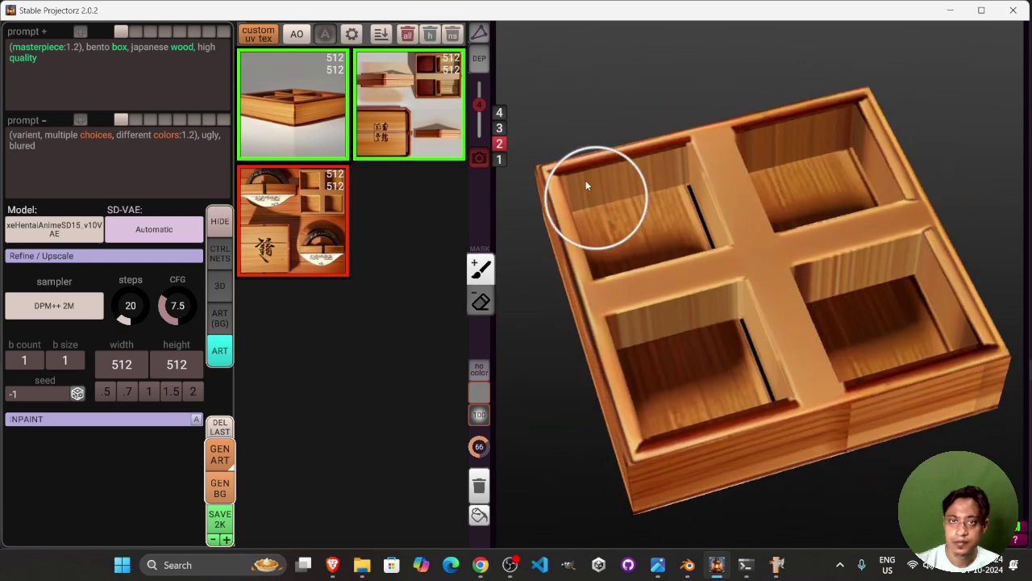
{"action": "right_click_drag", "start_coordinate": [667, 184], "coordinate": [788, 116]}
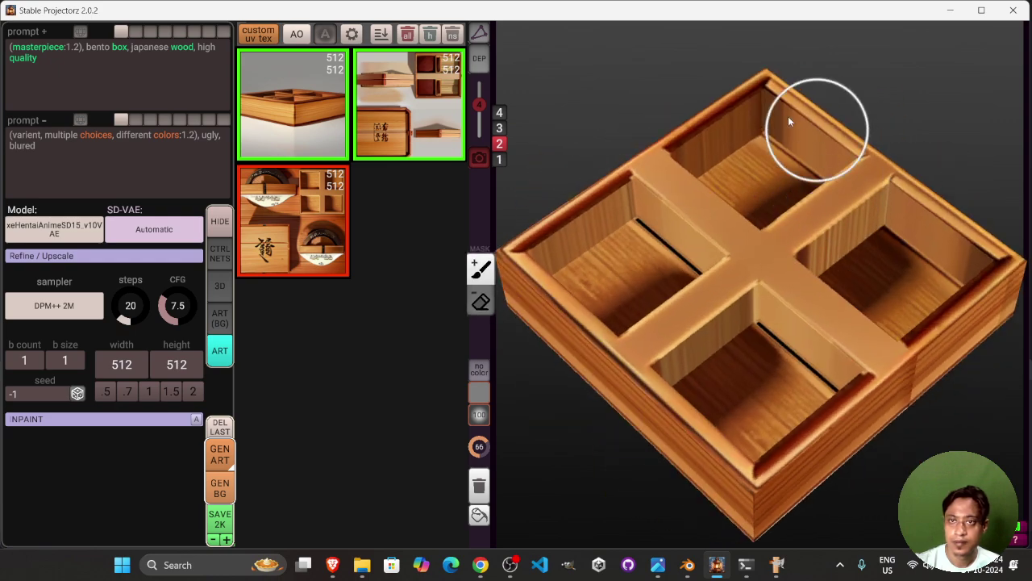
{"action": "mouse_move", "coordinate": [740, 140]}
{"action": "right_mouse_down"}
{"action": "mouse_move", "coordinate": [884, 175]}
{"action": "mouse_move", "coordinate": [615, 153]}
{"action": "mouse_move", "coordinate": [632, 236]}
{"action": "mouse_move", "coordinate": [764, 255]}
{"action": "mouse_move", "coordinate": [771, 277]}
{"action": "mouse_move", "coordinate": [666, 326]}
{"action": "mouse_move", "coordinate": [645, 215]}
{"action": "mouse_move", "coordinate": [674, 171]}
{"action": "mouse_move", "coordinate": [680, 192]}
{"action": "right_mouse_up"}
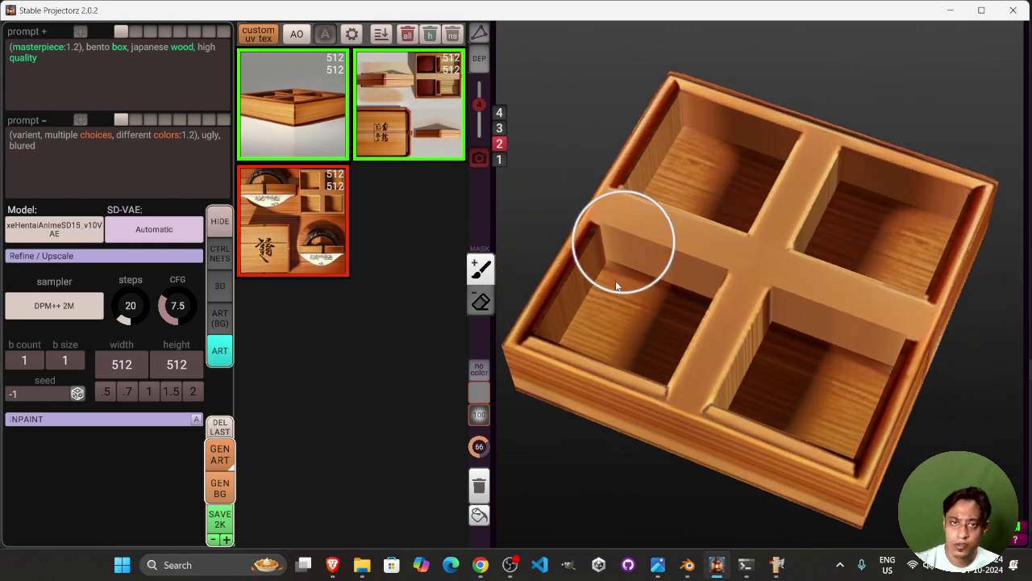
{"action": "mouse_move", "coordinate": [612, 299]}
{"action": "right_mouse_down"}
{"action": "mouse_move", "coordinate": [572, 317]}
{"action": "mouse_move", "coordinate": [574, 261]}
{"action": "right_mouse_up"}
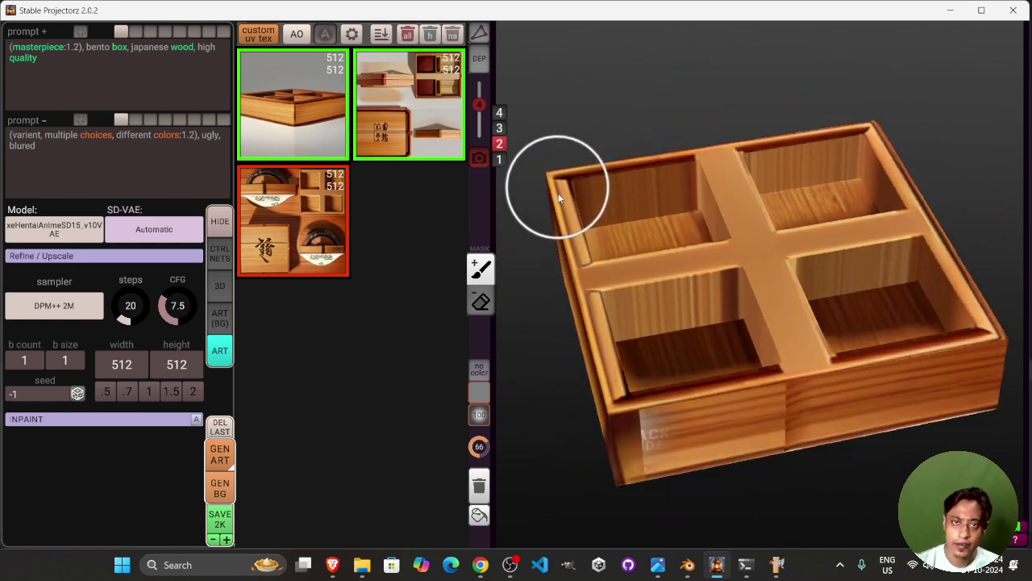
{"action": "mouse_move", "coordinate": [583, 186]}
{"action": "right_mouse_down"}
{"action": "mouse_move", "coordinate": [641, 403]}
{"action": "mouse_move", "coordinate": [666, 313]}
{"action": "mouse_move", "coordinate": [874, 339]}
{"action": "mouse_move", "coordinate": [917, 274]}
{"action": "mouse_move", "coordinate": [891, 228]}
{"action": "mouse_move", "coordinate": [904, 261]}
{"action": "mouse_move", "coordinate": [806, 248]}
{"action": "right_mouse_up"}
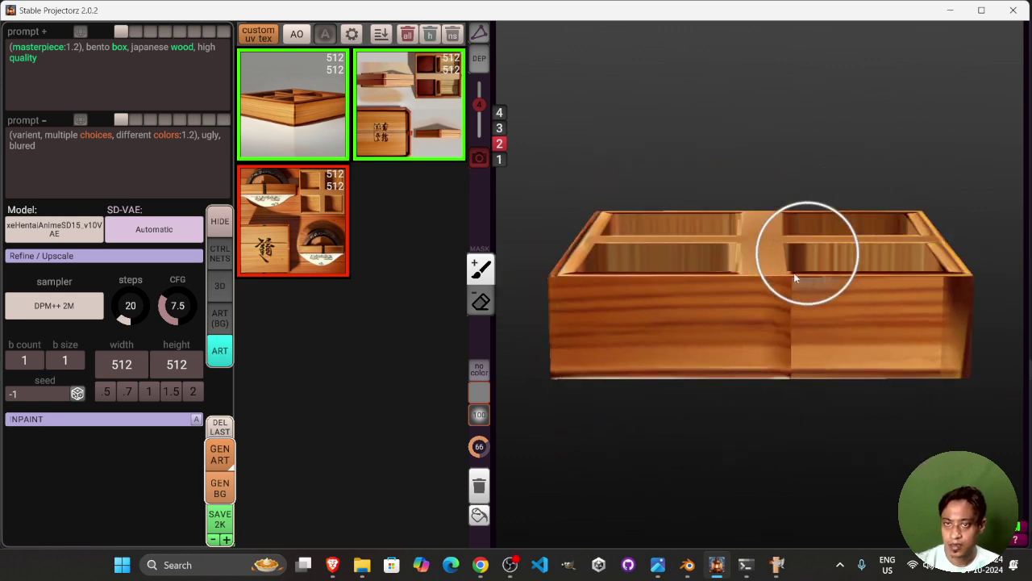
{"action": "mouse_move", "coordinate": [951, 321]}
{"action": "right_mouse_down"}
{"action": "mouse_move", "coordinate": [841, 323]}
{"action": "mouse_move", "coordinate": [910, 346]}
{"action": "mouse_move", "coordinate": [894, 352]}
{"action": "mouse_move", "coordinate": [891, 291]}
{"action": "mouse_move", "coordinate": [755, 304]}
{"action": "mouse_move", "coordinate": [768, 325]}
{"action": "mouse_move", "coordinate": [806, 272]}
{"action": "mouse_move", "coordinate": [794, 358]}
{"action": "right_mouse_up"}
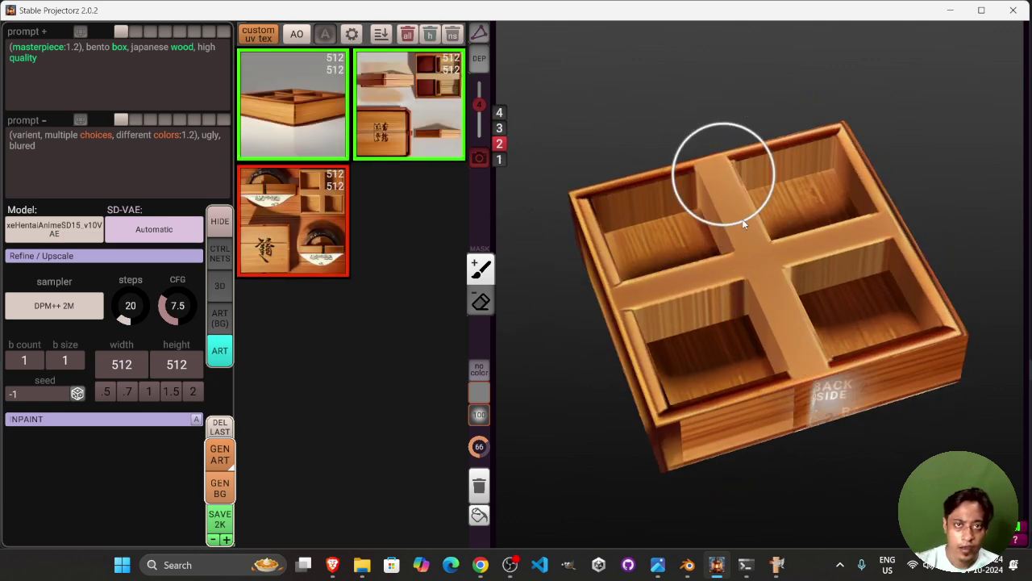
{"action": "mouse_move", "coordinate": [874, 291]}
{"action": "right_mouse_down"}
{"action": "mouse_move", "coordinate": [831, 322]}
{"action": "mouse_move", "coordinate": [877, 305]}
{"action": "mouse_move", "coordinate": [859, 285]}
{"action": "mouse_move", "coordinate": [774, 307]}
{"action": "mouse_move", "coordinate": [732, 340]}
{"action": "mouse_move", "coordinate": [749, 238]}
{"action": "mouse_move", "coordinate": [495, 137]}
{"action": "right_mouse_up"}
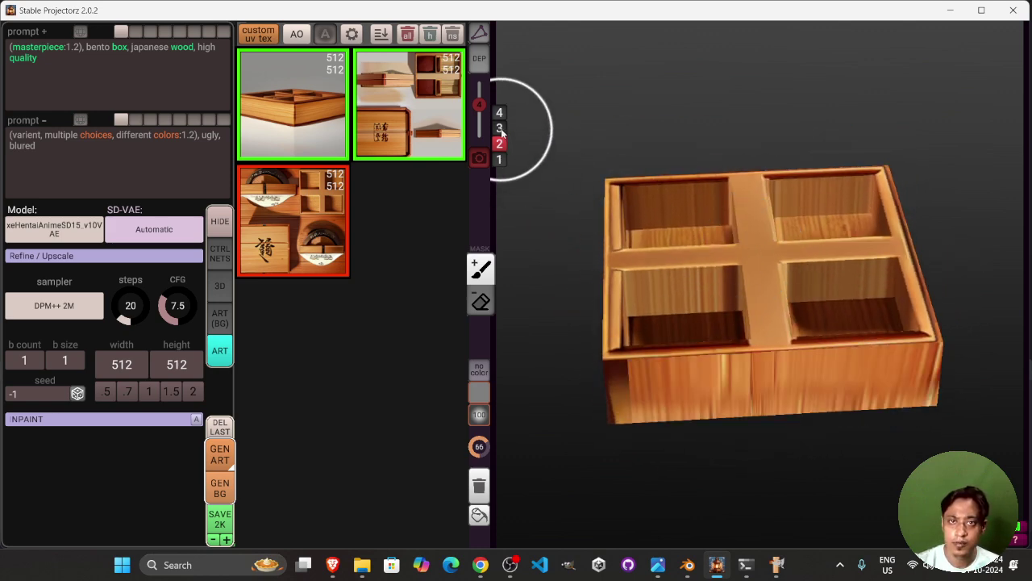
- Select camera projection 3 and turn the tray to work on its flat face with the black calligraphy motif
{"action": "left_click", "coordinate": [499, 128]}
{"action": "left_click_drag", "start_coordinate": [765, 373], "coordinate": [764, 210]}
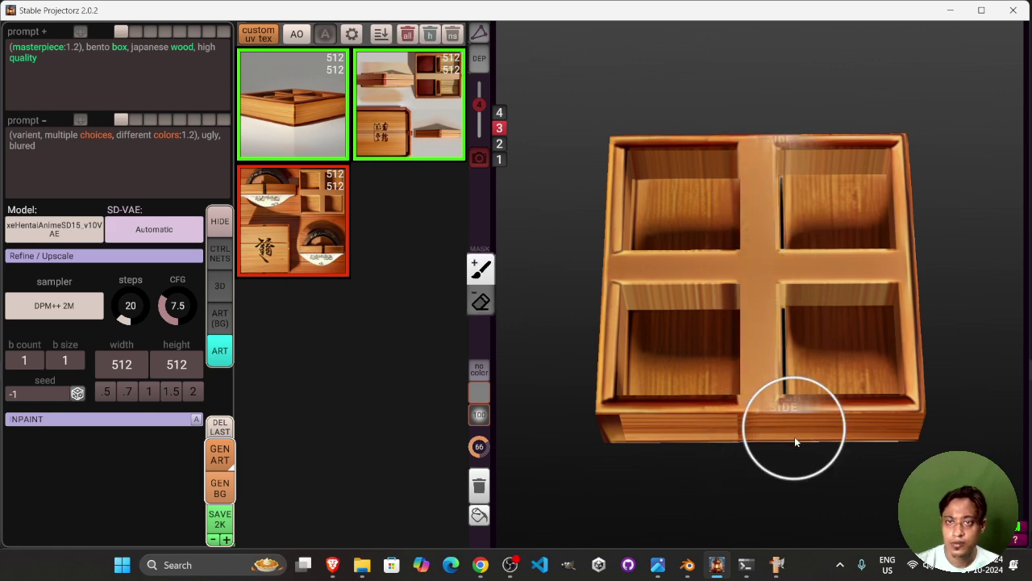
{"action": "mouse_move", "coordinate": [793, 428]}
{"action": "right_mouse_down"}
{"action": "mouse_move", "coordinate": [782, 343]}
{"action": "mouse_move", "coordinate": [814, 356]}
{"action": "right_mouse_up"}
{"action": "mouse_move", "coordinate": [758, 427]}
{"action": "right_mouse_down"}
{"action": "mouse_move", "coordinate": [708, 399]}
{"action": "mouse_move", "coordinate": [817, 422]}
{"action": "right_mouse_up"}
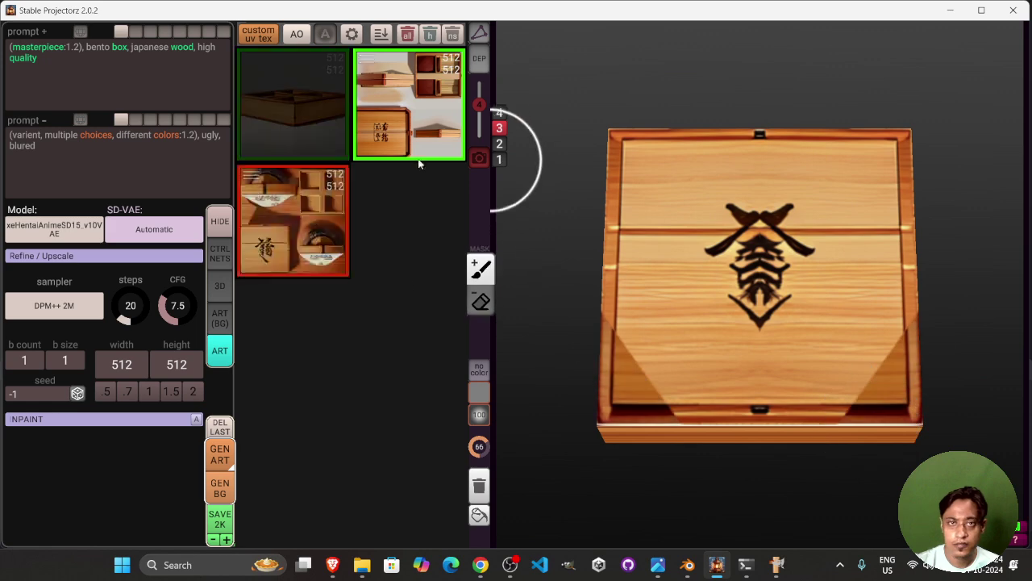
- Switch through the camera projections while facing the calligraphy motif, ending with projection 2 active
{"action": "mouse_move", "coordinate": [512, 130]}
{"action": "left_click", "coordinate": [502, 112]}
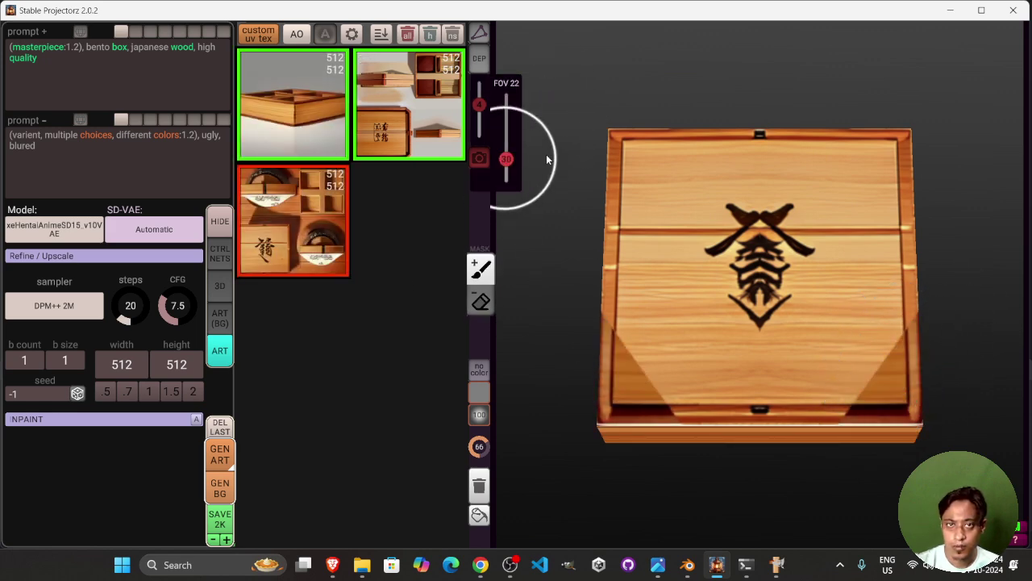
{"action": "left_click", "coordinate": [499, 159]}
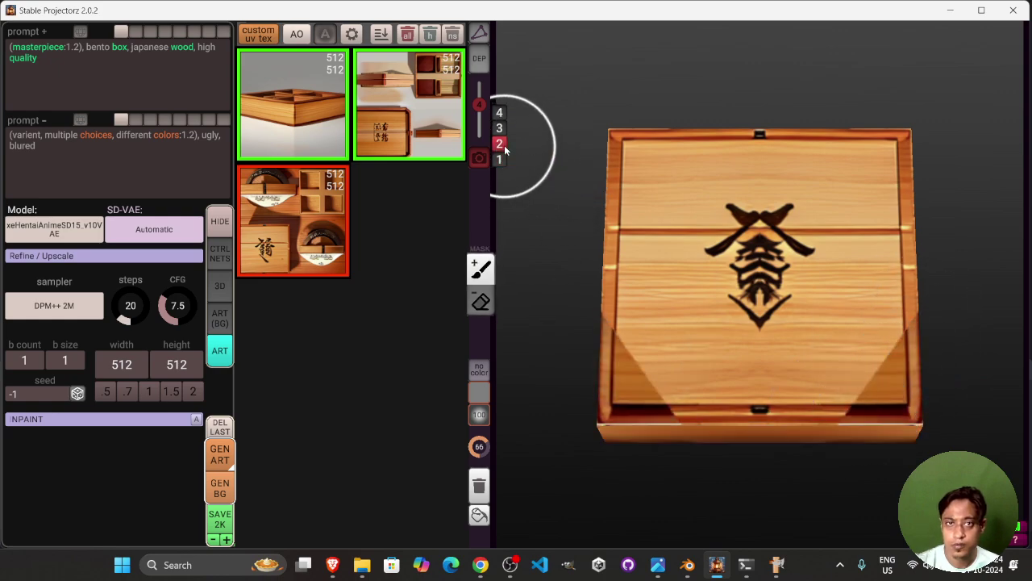
- Brush camera projections 4 and 3 over the darker corner patches and inner rims around the calligraphy face
{"action": "left_click_drag", "start_coordinate": [902, 430], "coordinate": [1025, 407], "text": "alt"}
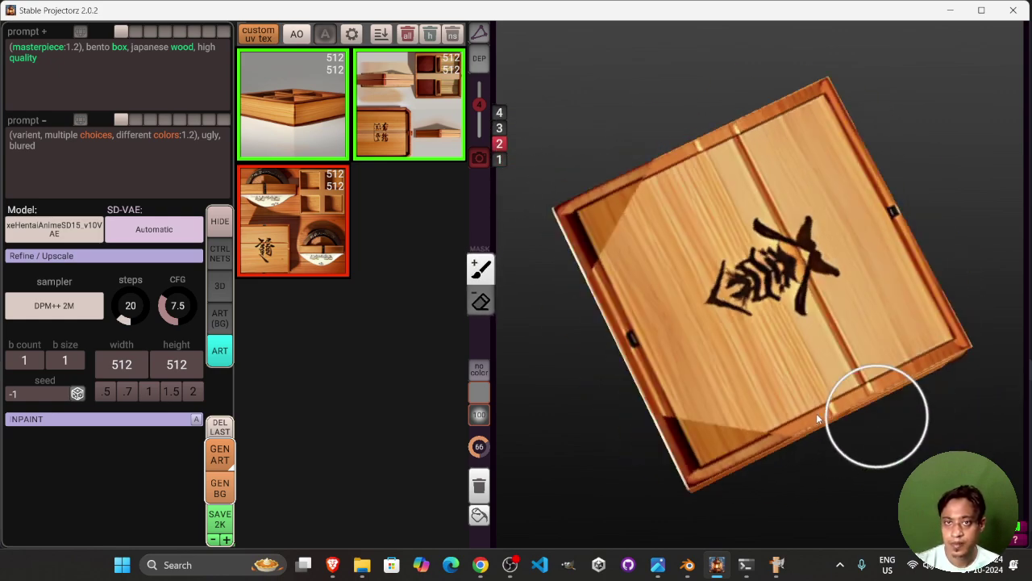
{"action": "left_click_drag", "start_coordinate": [818, 416], "coordinate": [1025, 364], "text": "alt"}
{"action": "left_click_drag", "start_coordinate": [836, 392], "coordinate": [803, 436], "text": "alt"}
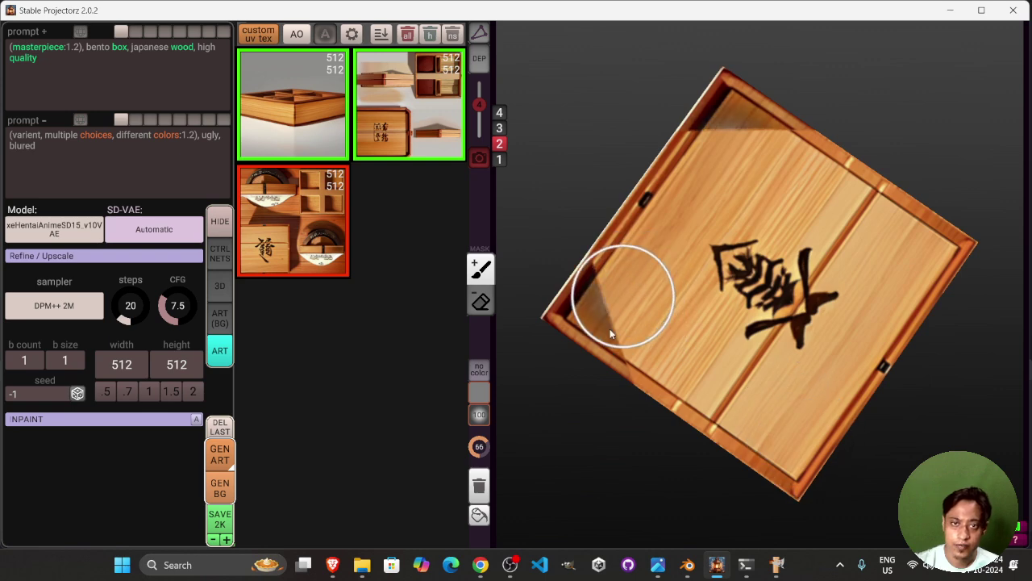
{"action": "left_click", "coordinate": [500, 113]}
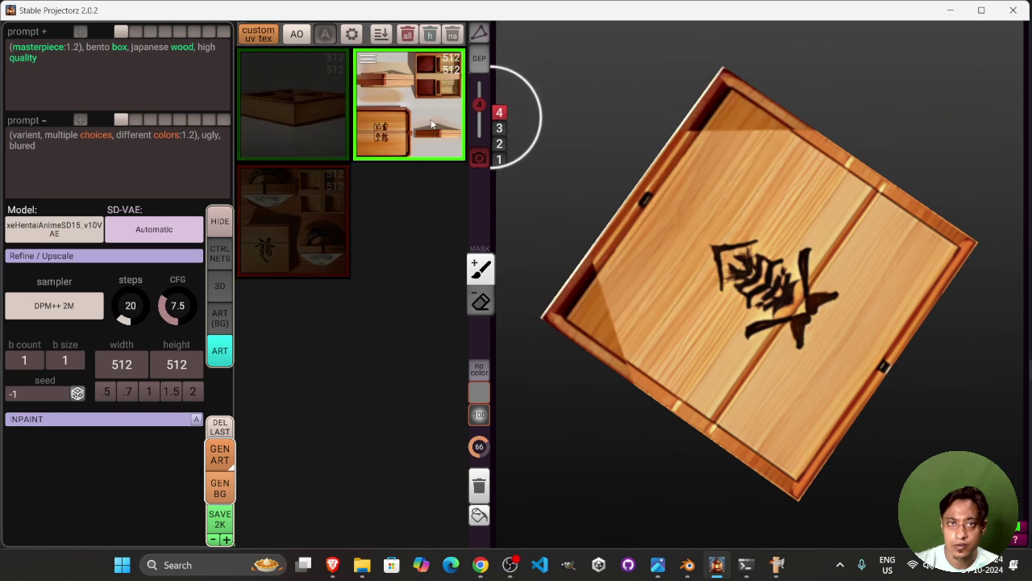
{"action": "left_click", "coordinate": [498, 129]}
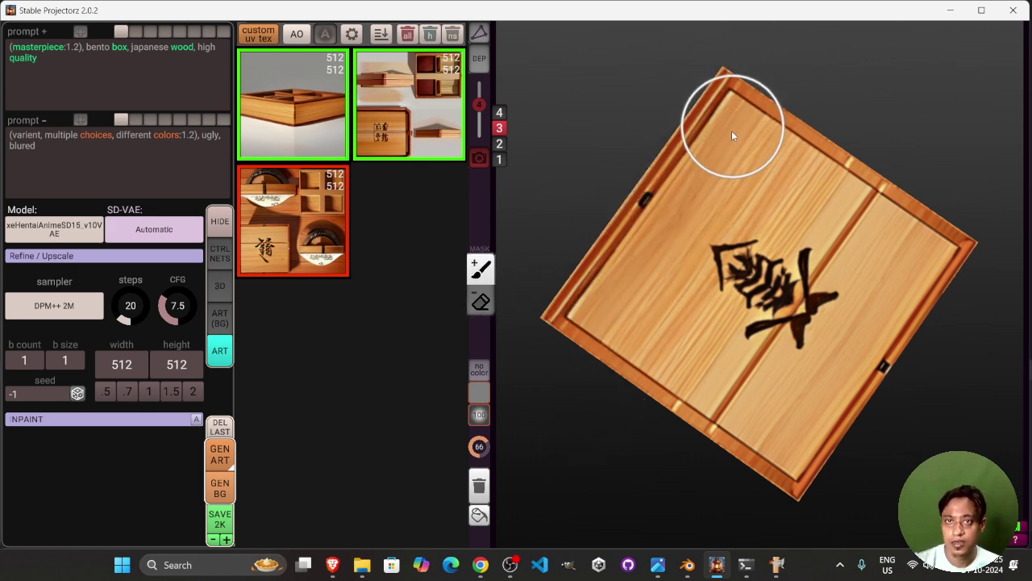
- Turn the tray to its compartments and brush projections 3 and 4 over the shadowed compartment floors
{"action": "right_click_drag", "start_coordinate": [726, 212], "coordinate": [775, 377]}
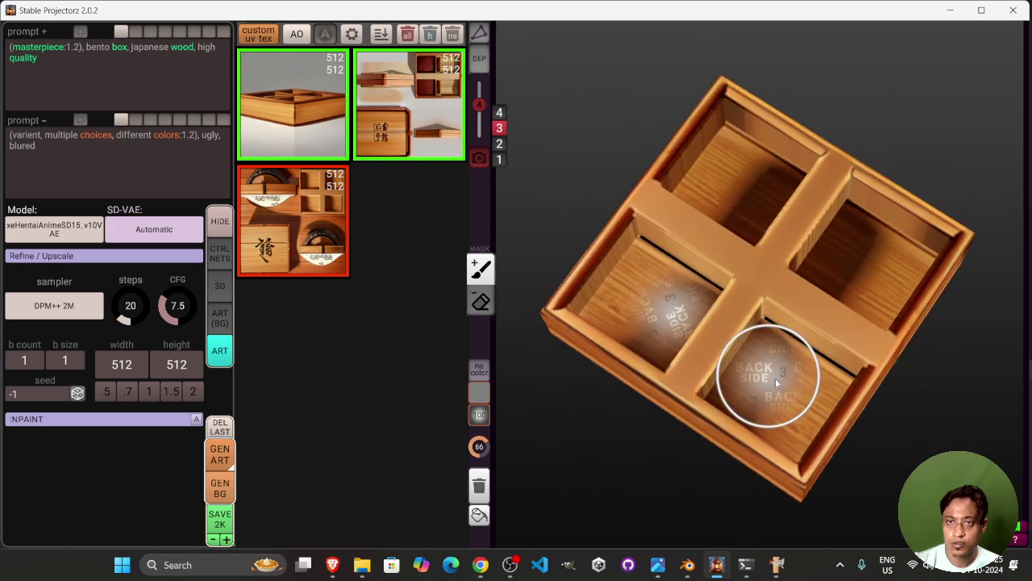
{"action": "mouse_move", "coordinate": [504, 100]}
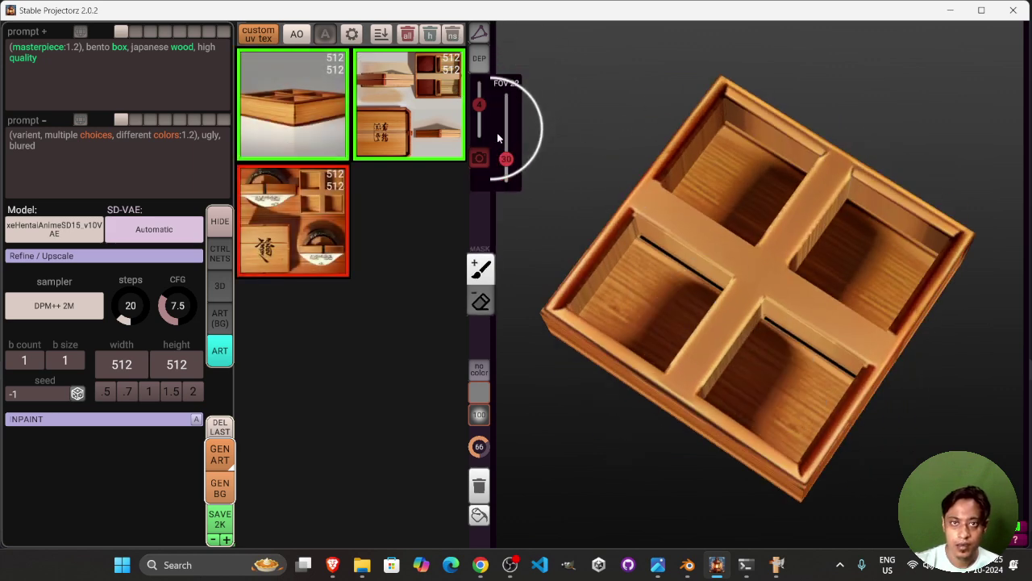
{"action": "right_click_drag", "start_coordinate": [733, 293], "coordinate": [782, 325]}
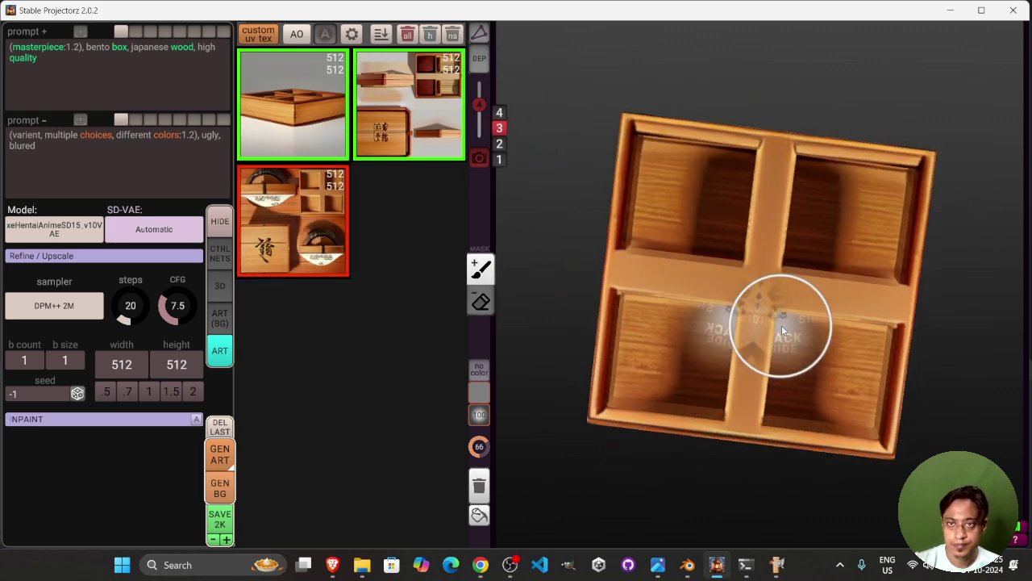
{"action": "mouse_move", "coordinate": [536, 118]}
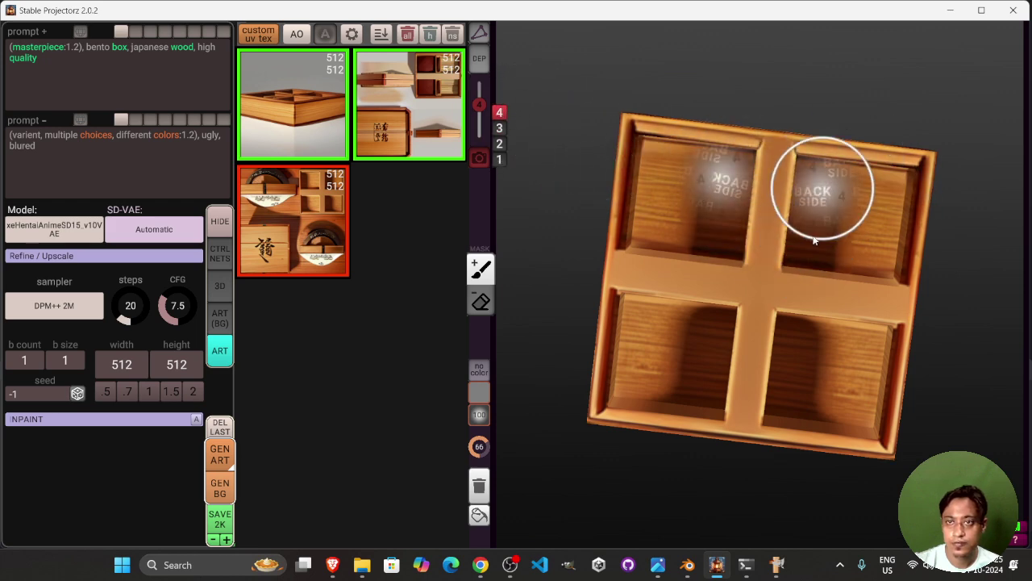
{"action": "right_click_drag", "start_coordinate": [827, 224], "coordinate": [863, 259]}
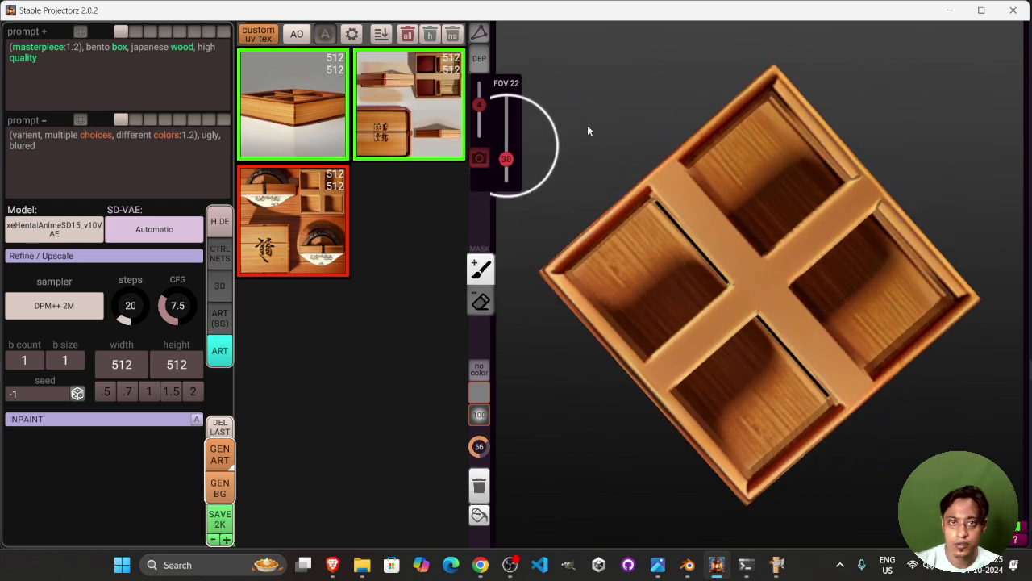
- Blend projections 3, 2 and 1 over the compartment walls, floors and cross dividers from several angles
{"action": "left_click", "coordinate": [498, 129]}
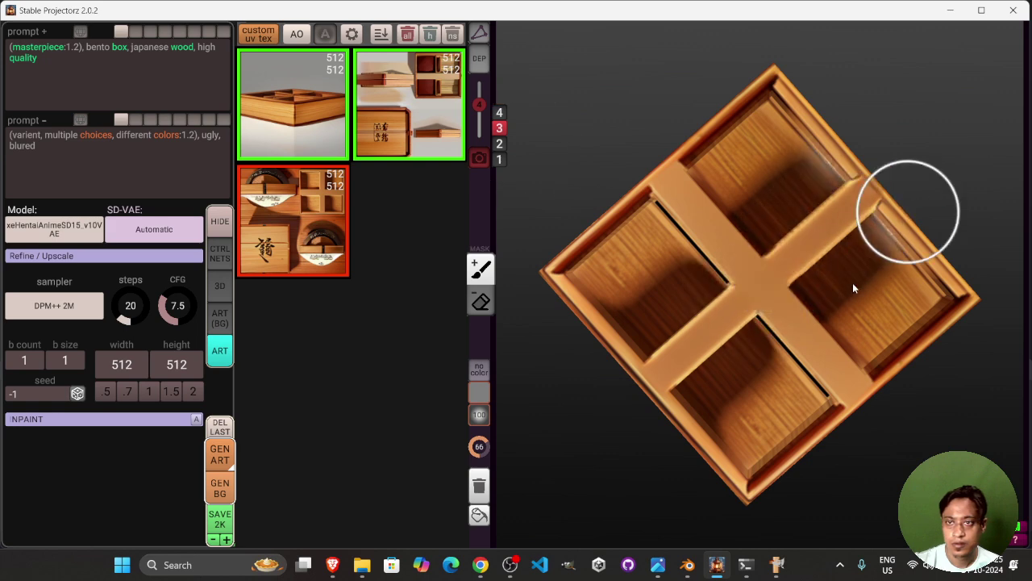
{"action": "left_click", "coordinate": [499, 143]}
{"action": "left_click_drag", "start_coordinate": [807, 304], "coordinate": [863, 278], "text": "alt"}
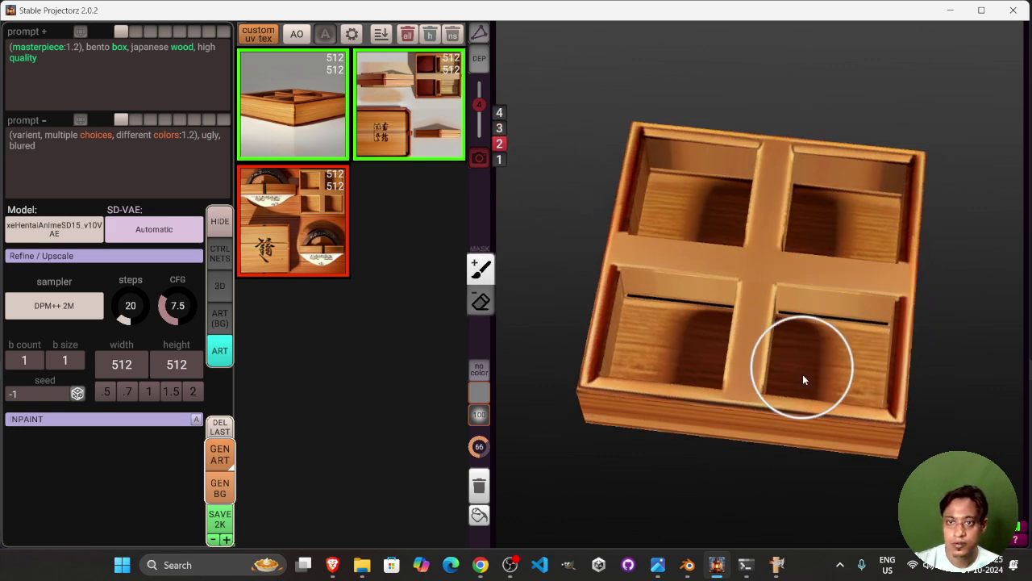
{"action": "left_click_drag", "start_coordinate": [779, 335], "coordinate": [798, 373], "text": "alt"}
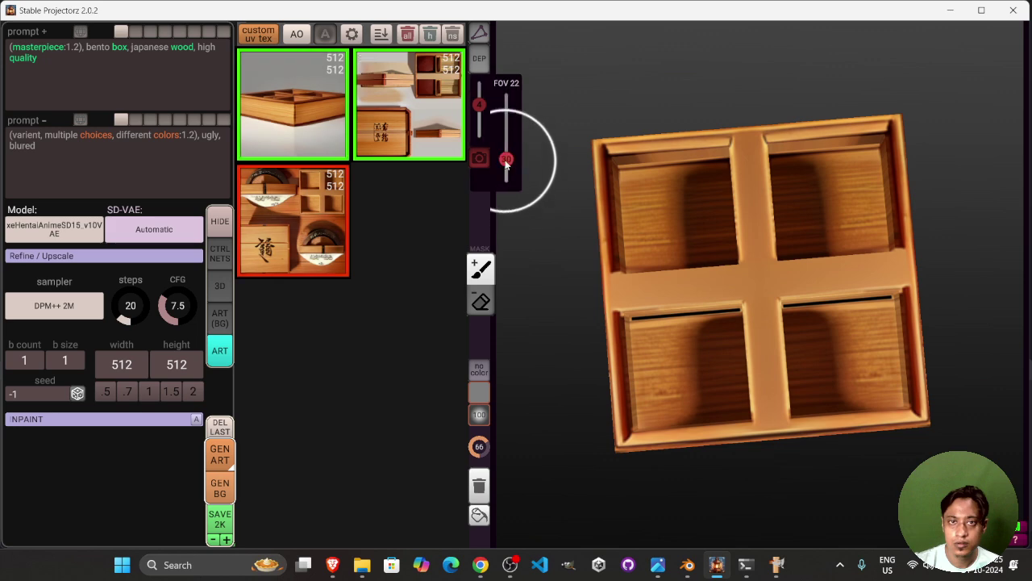
{"action": "left_click", "coordinate": [500, 160]}
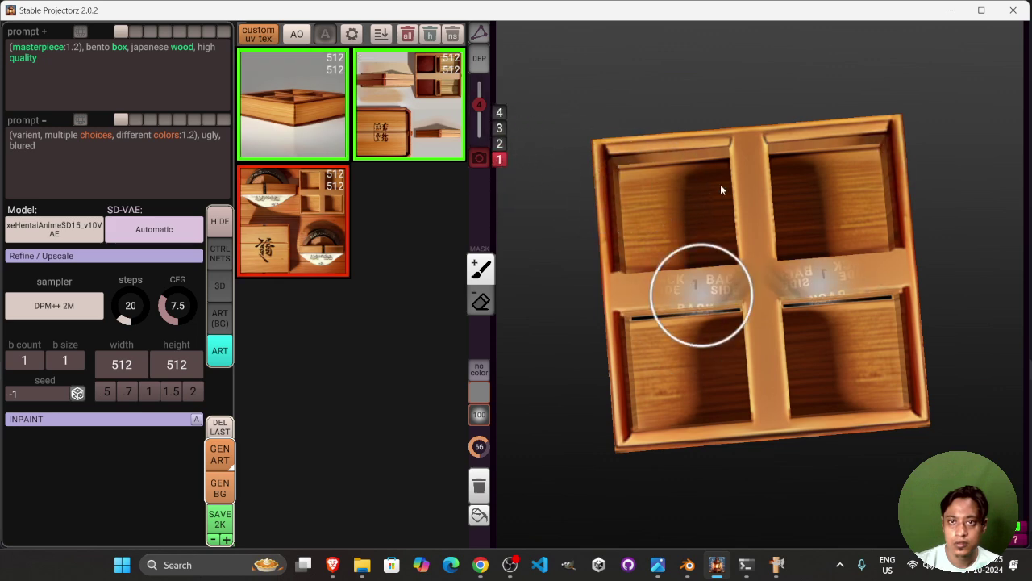
{"action": "right_click_drag", "start_coordinate": [831, 339], "coordinate": [760, 329]}
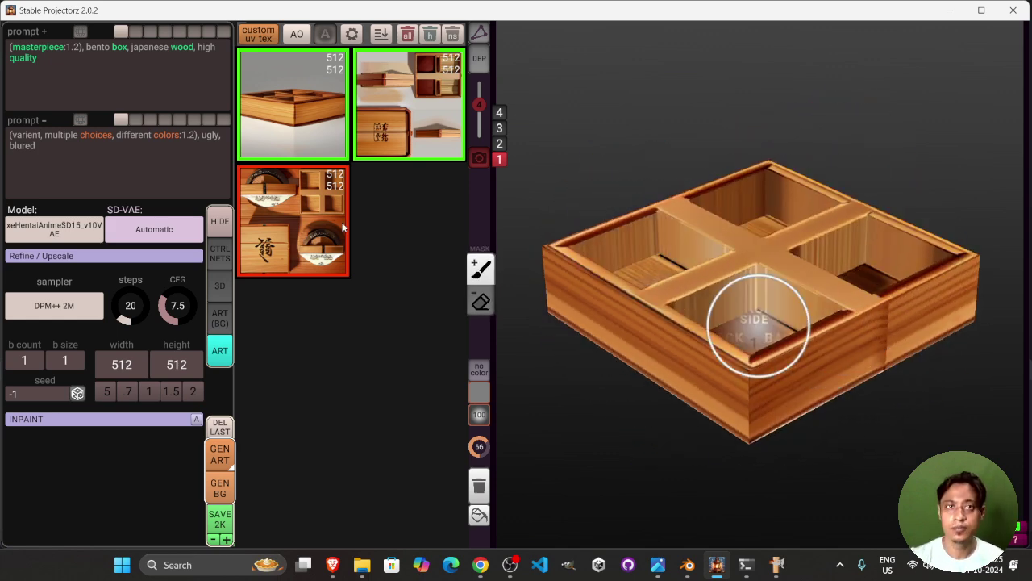
- Export the resulting model texture to the Desktop as bentoboxtexture25
{"action": "left_click", "coordinate": [217, 520]}
{"action": "scroll", "coordinate": [304, 196], "scroll_direction": "down", "scroll_amount": 10}
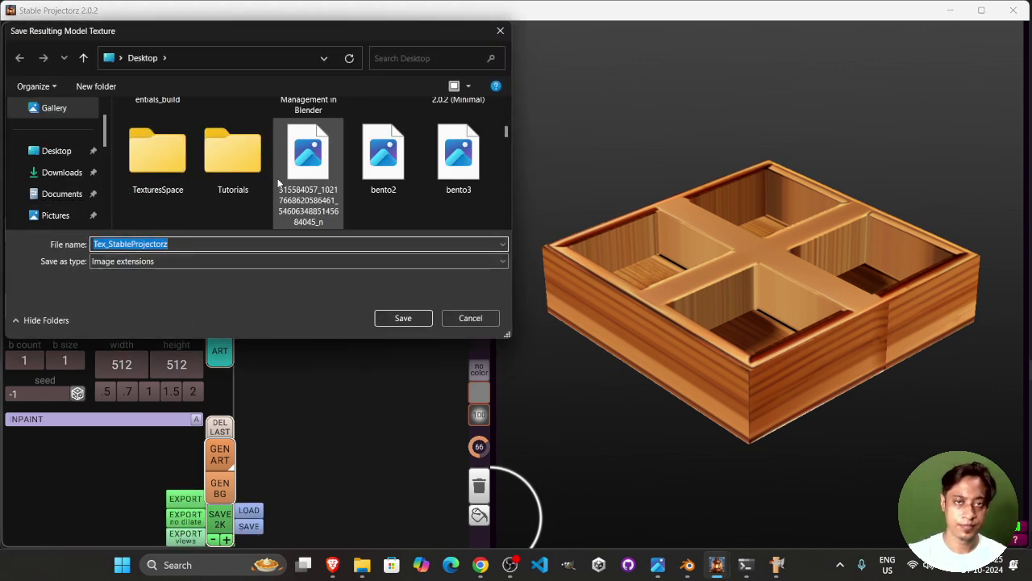
{"action": "scroll", "coordinate": [304, 196], "scroll_direction": "down", "scroll_amount": 2}
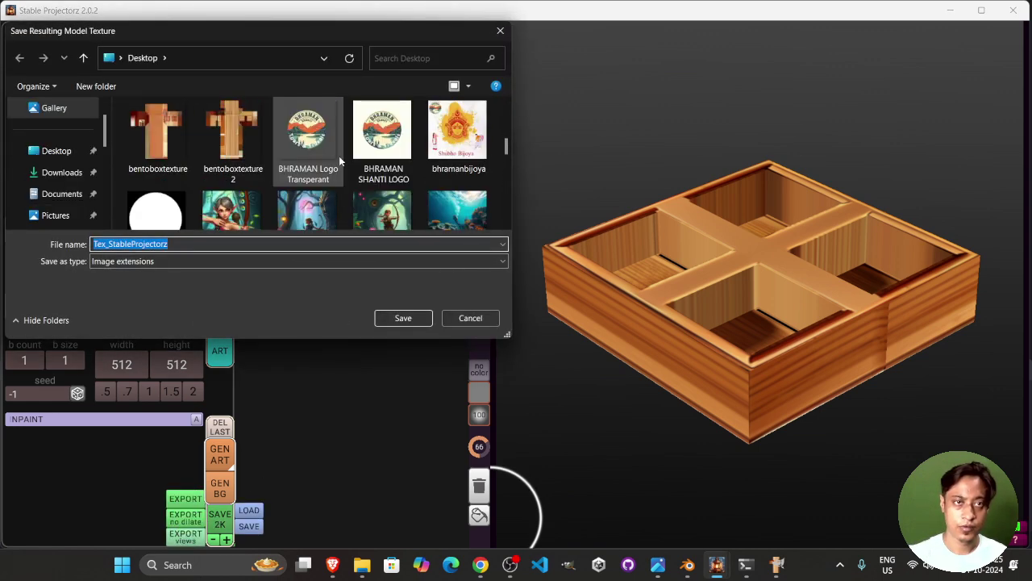
{"action": "left_click", "coordinate": [242, 137]}
{"action": "double_click", "coordinate": [215, 244]}
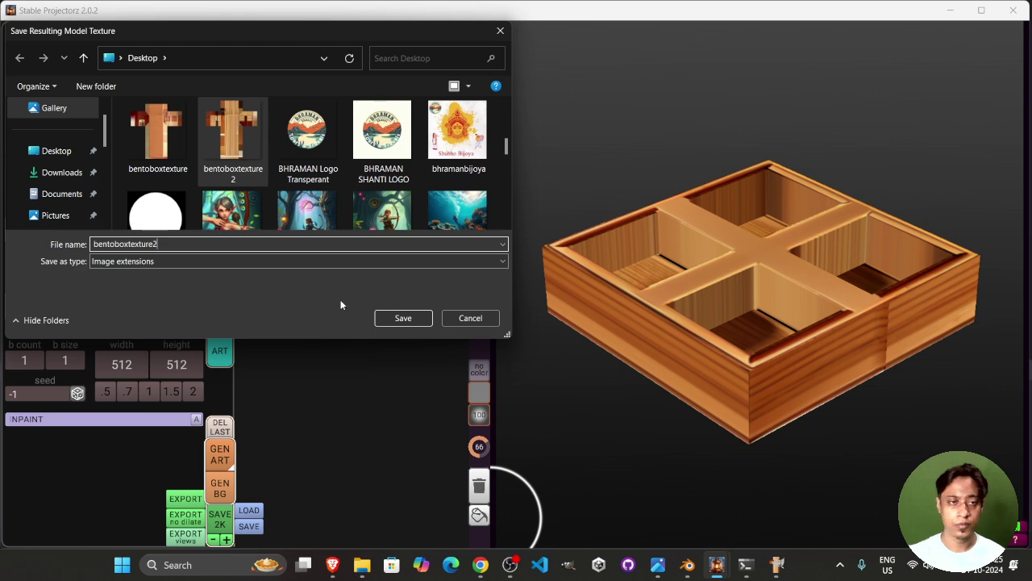
{"action": "type", "text": "5"}
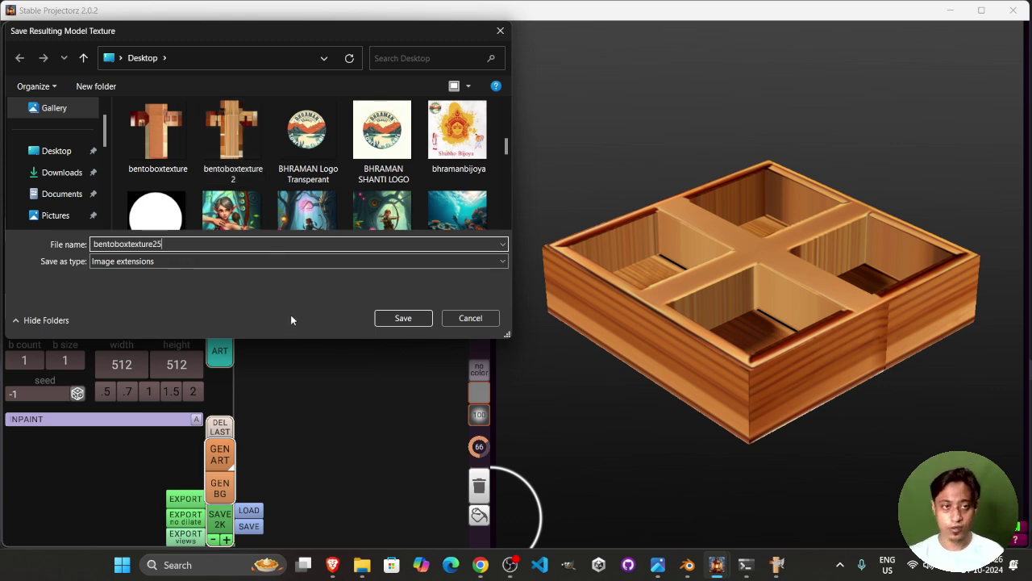
{"action": "left_click", "coordinate": [403, 318]}
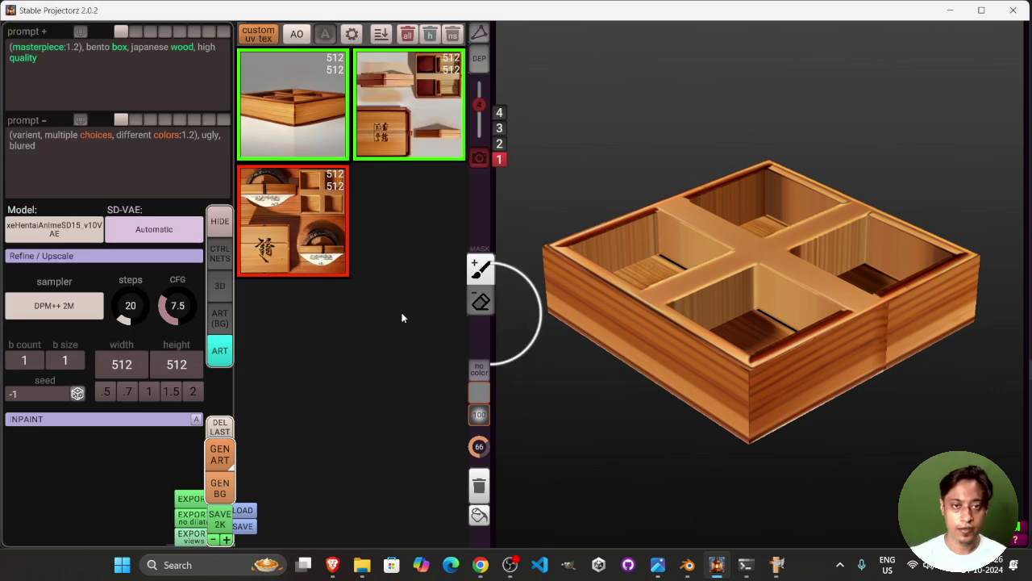
- Switch to Blender and bring the whole group of bento boxes on the wooden floor into view
{"action": "left_click", "coordinate": [950, 10]}
{"action": "key", "text": "alt+Tab"}
{"action": "key", "text": "alt+Tab"}
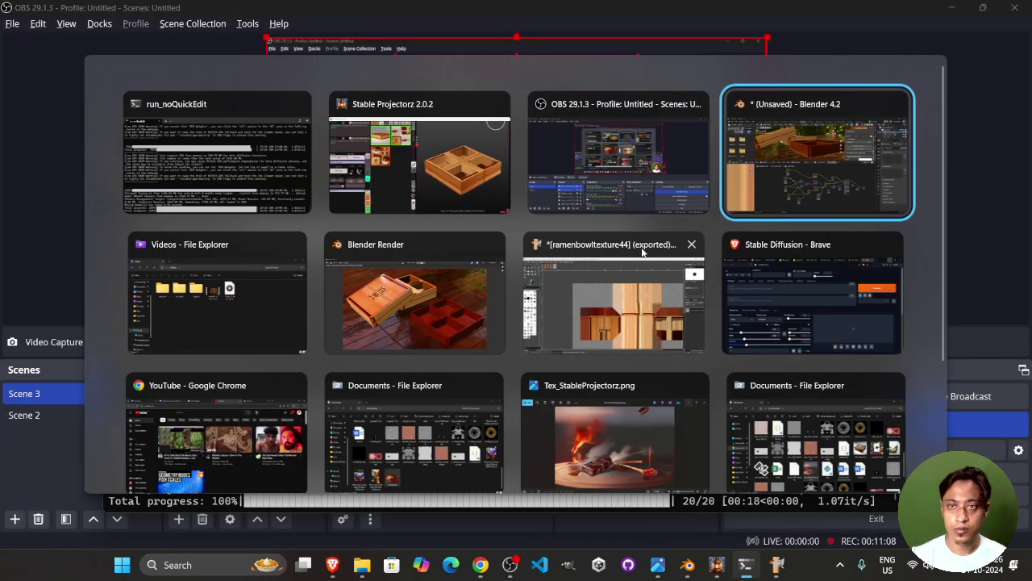
{"action": "scroll", "coordinate": [385, 439], "scroll_direction": "up", "scroll_amount": 1}
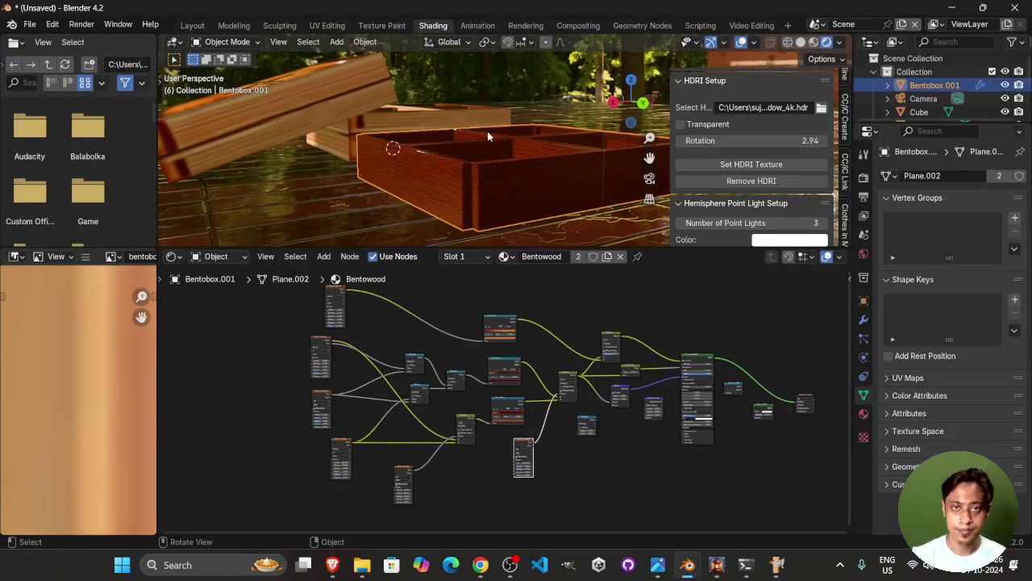
{"action": "middle_click_drag", "start_coordinate": [437, 140], "coordinate": [300, 101]}
{"action": "scroll", "coordinate": [285, 92], "scroll_direction": "down", "scroll_amount": 3}
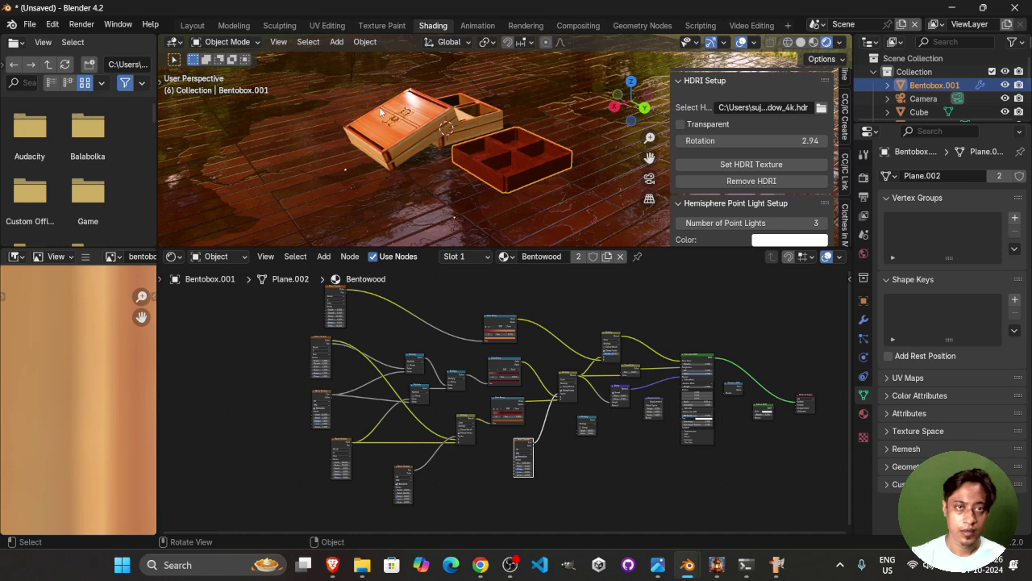
- Load bentoboxtexture25.png from the Desktop into the image texture node of the light wooden box's material
{"action": "left_click", "coordinate": [401, 158]}
{"action": "scroll", "coordinate": [517, 398], "scroll_direction": "up", "scroll_amount": 10}
{"action": "middle_click_drag", "start_coordinate": [664, 379], "coordinate": [599, 308]}
{"action": "left_click_drag", "start_coordinate": [450, 372], "coordinate": [431, 377]}
{"action": "scroll", "coordinate": [430, 378], "scroll_direction": "up", "scroll_amount": 3}
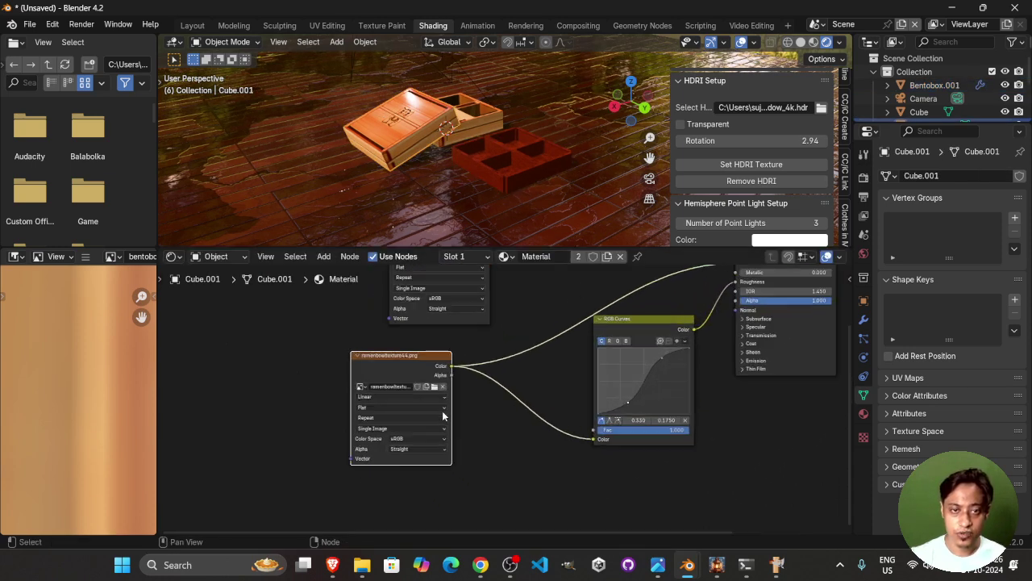
{"action": "left_click", "coordinate": [408, 383]}
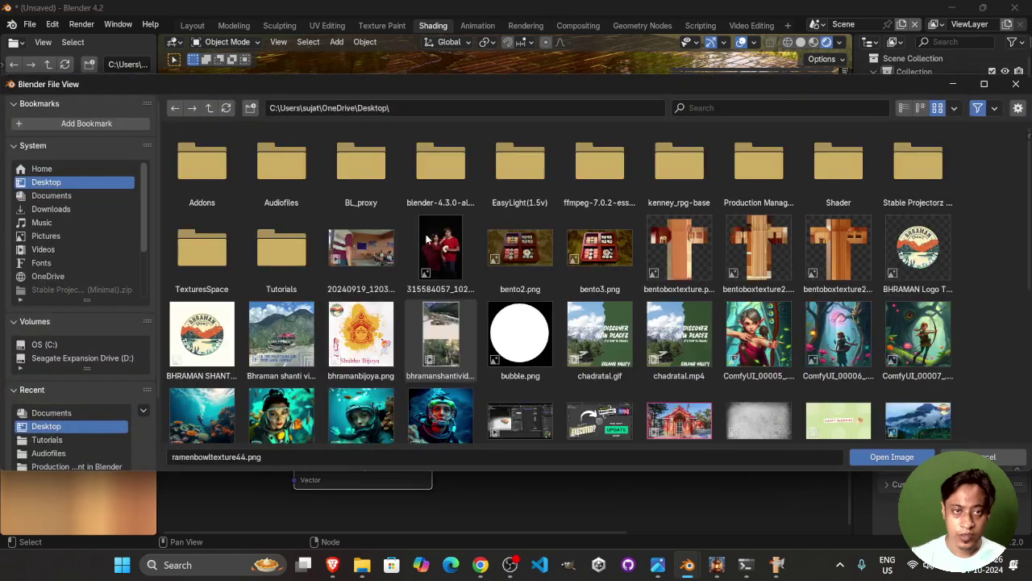
{"action": "left_click", "coordinate": [829, 243]}
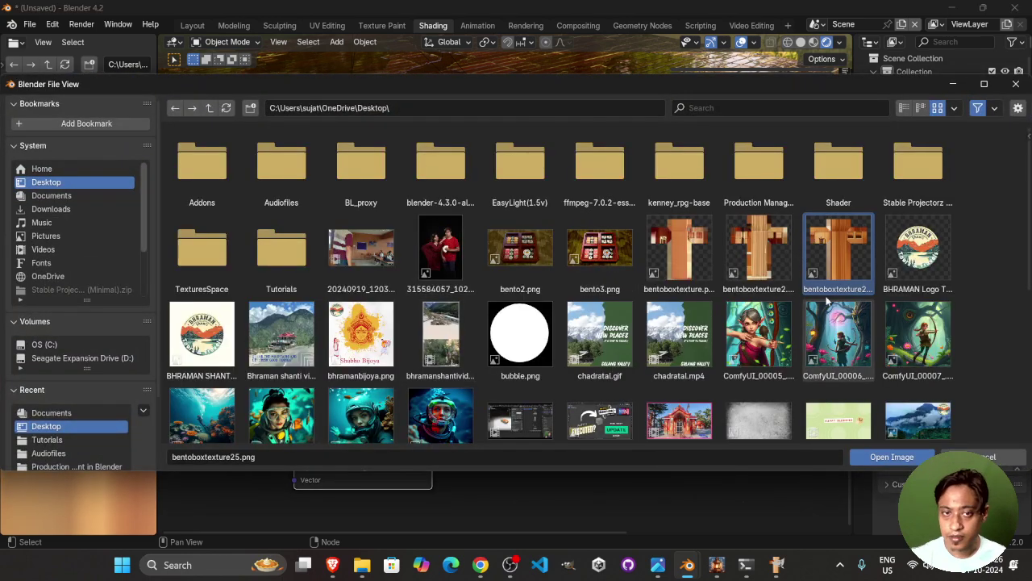
{"action": "left_click", "coordinate": [892, 458]}
- Examine the newly textured box from several angles, including its calligraphy face and sides
{"action": "middle_click_drag", "start_coordinate": [466, 138], "coordinate": [408, 95]}
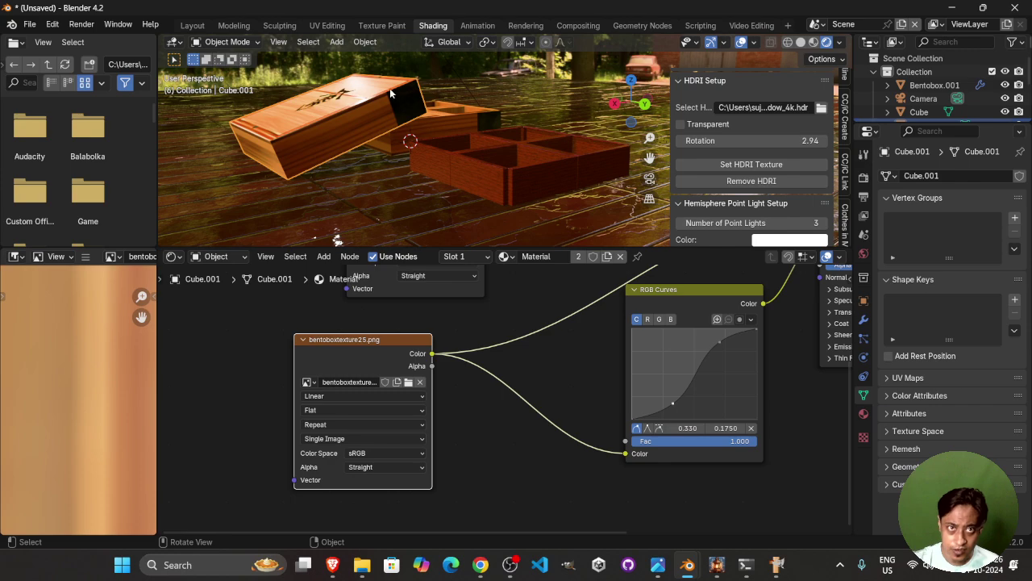
{"action": "middle_click_drag", "start_coordinate": [391, 93], "coordinate": [564, 171]}
{"action": "scroll", "coordinate": [379, 94], "scroll_direction": "up", "scroll_amount": 3}
{"action": "scroll", "coordinate": [516, 145], "scroll_direction": "down", "scroll_amount": 4}
{"action": "middle_click_drag", "start_coordinate": [498, 165], "coordinate": [488, 208]}
- Switch to GIMP and bring up the Open Image dialog
{"action": "key", "text": "alt+Tab"}
{"action": "key", "text": "alt+Tab"}
{"action": "key", "text": "alt+Tab"}
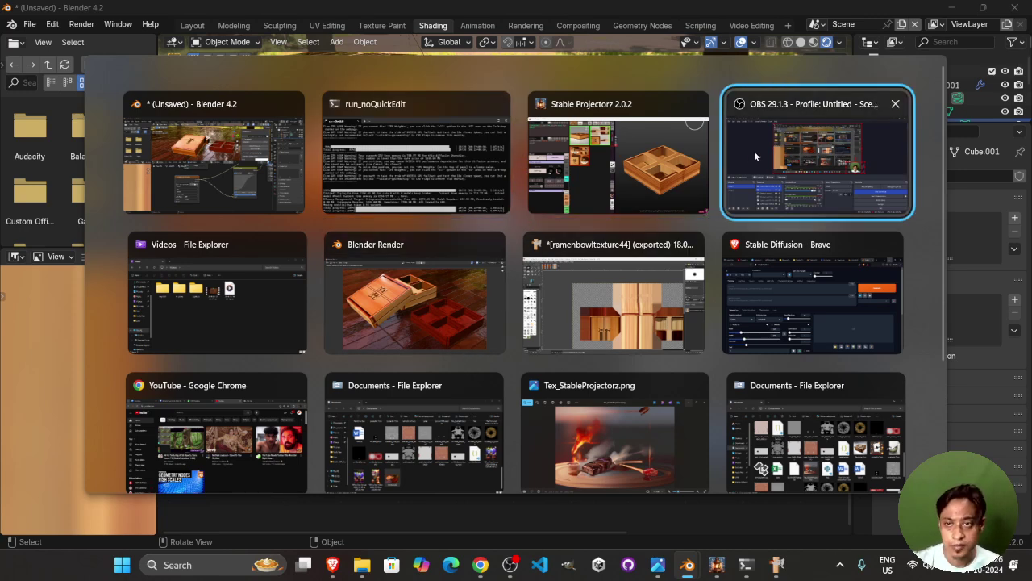
{"action": "key", "text": "alt+Tab"}
{"action": "key", "text": "alt+Tab"}
{"action": "key", "text": "alt+Tab"}
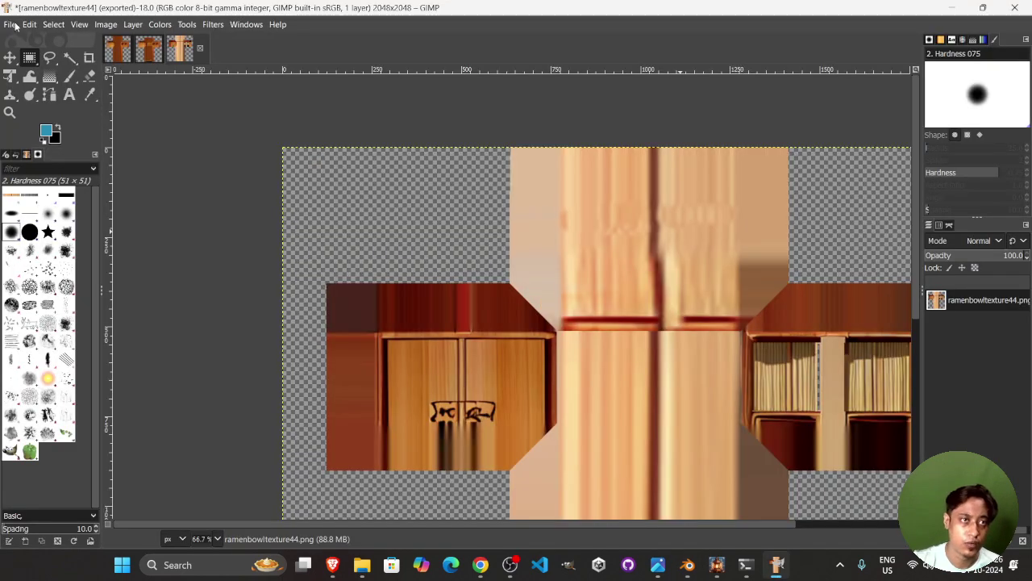
{"action": "left_click", "coordinate": [13, 25]}
{"action": "left_click", "coordinate": [29, 73]}
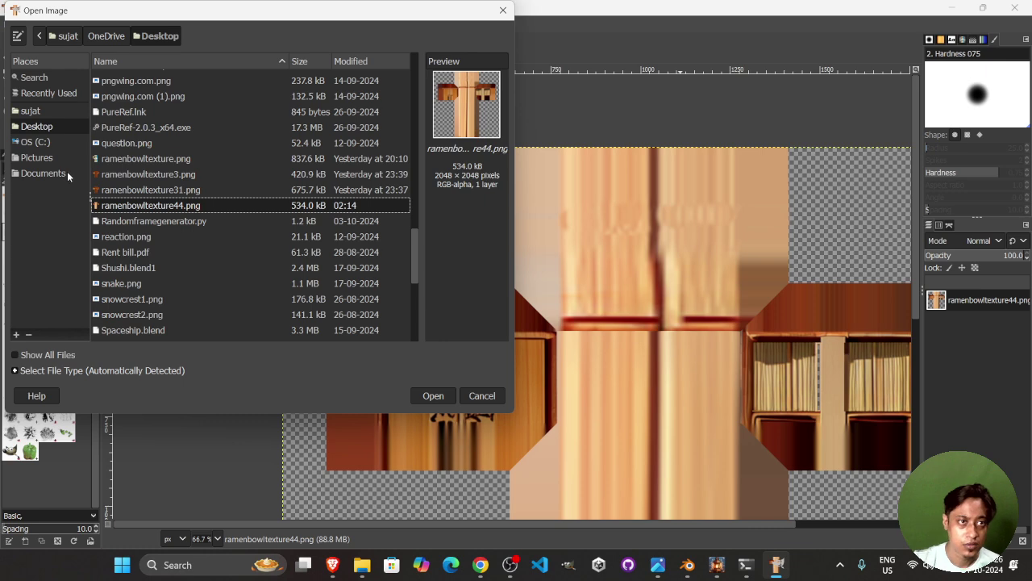
- Look through the Desktop, Documents and Recently Used locations for the exported bento box texture
{"action": "scroll", "coordinate": [193, 191], "scroll_direction": "down", "scroll_amount": 8}
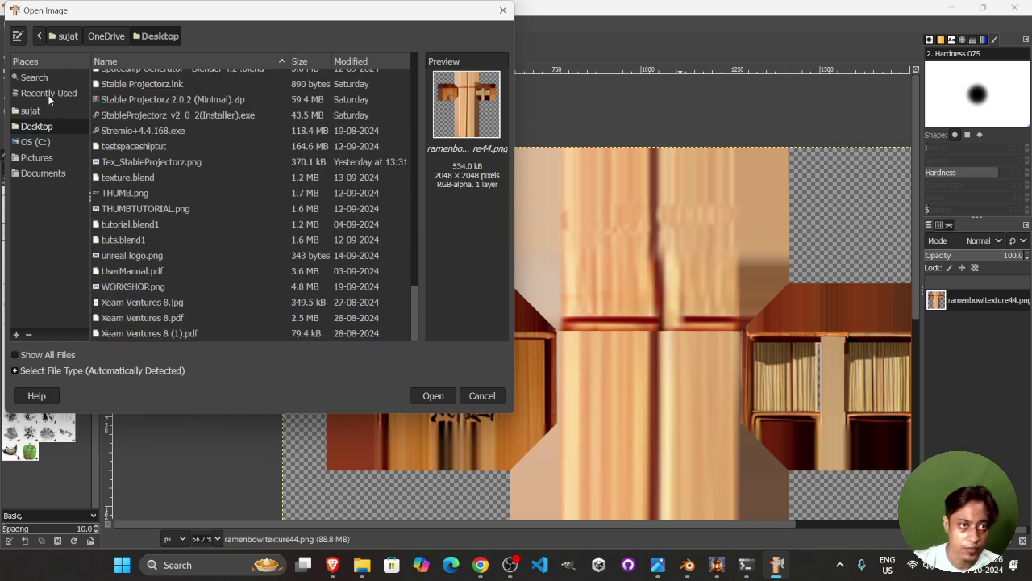
{"action": "left_click", "coordinate": [41, 173]}
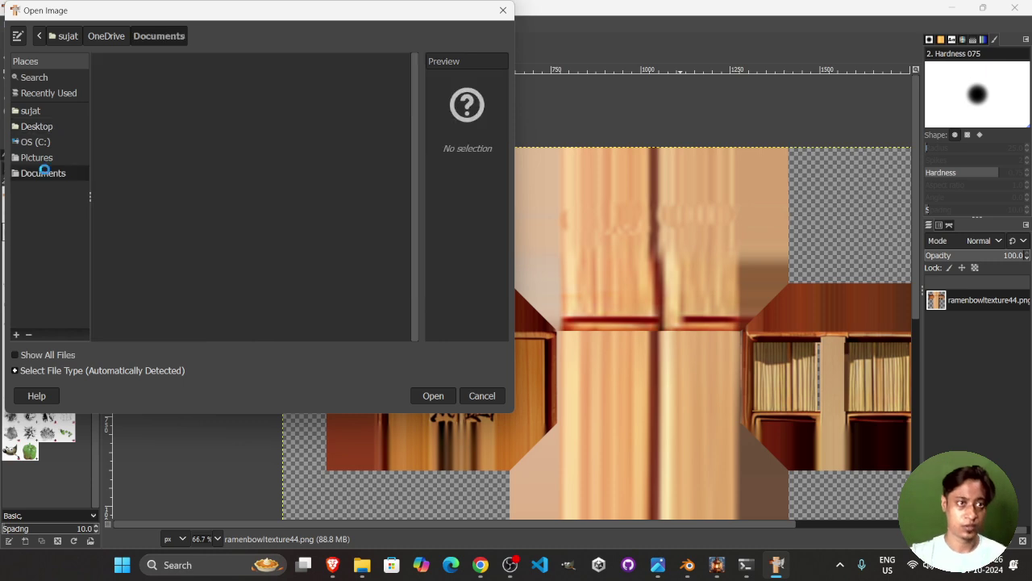
{"action": "scroll", "coordinate": [304, 151], "scroll_direction": "down", "scroll_amount": 20}
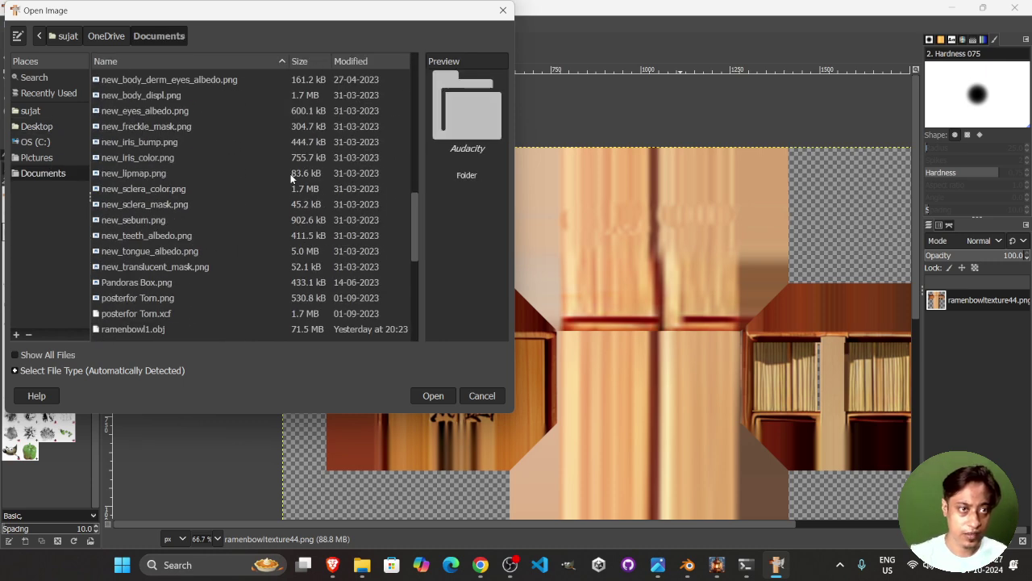
{"action": "scroll", "coordinate": [274, 216], "scroll_direction": "up", "scroll_amount": 15}
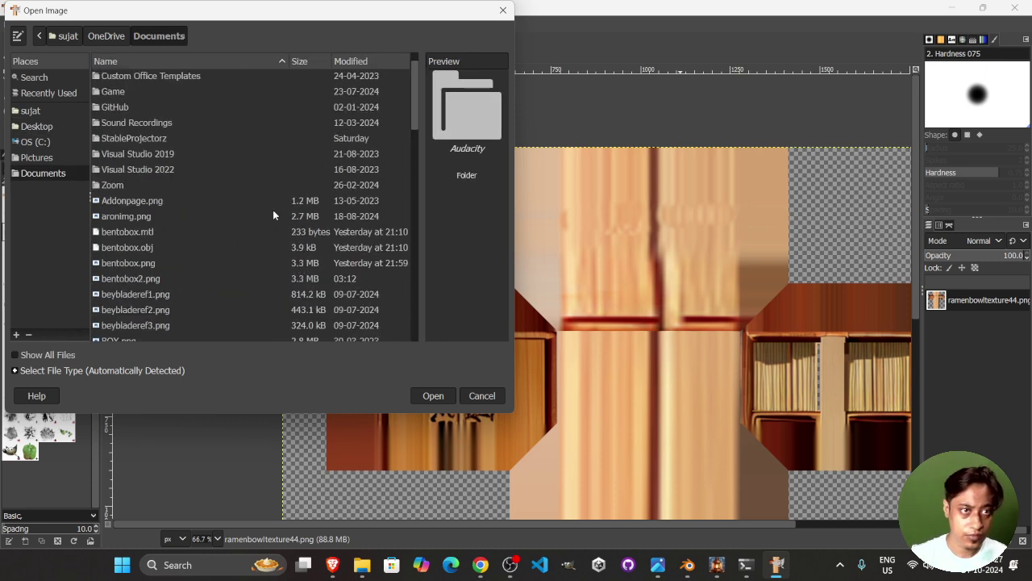
{"action": "scroll", "coordinate": [182, 237], "scroll_direction": "down", "scroll_amount": 1}
{"action": "scroll", "coordinate": [149, 253], "scroll_direction": "down", "scroll_amount": 4}
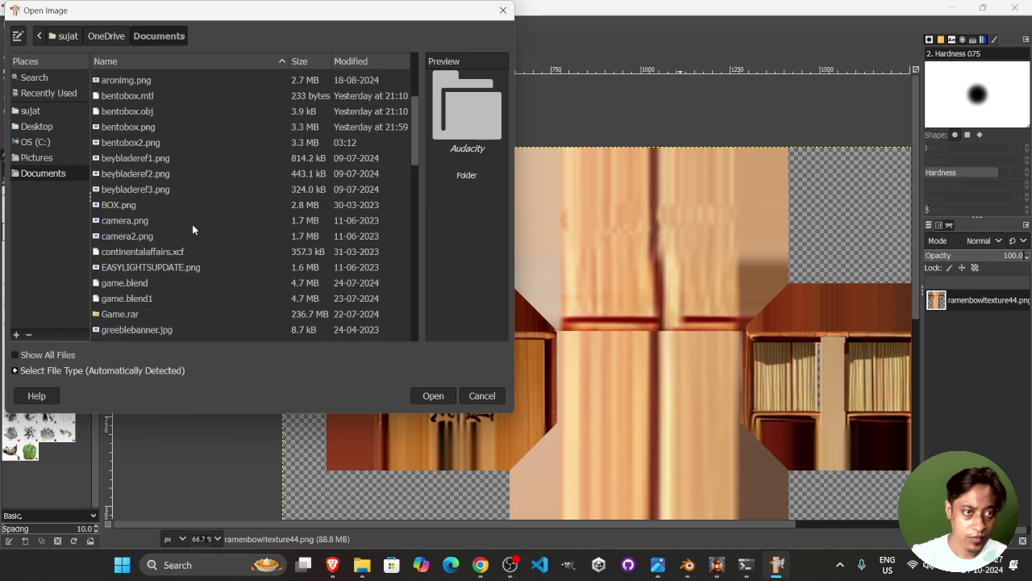
{"action": "left_click", "coordinate": [50, 93]}
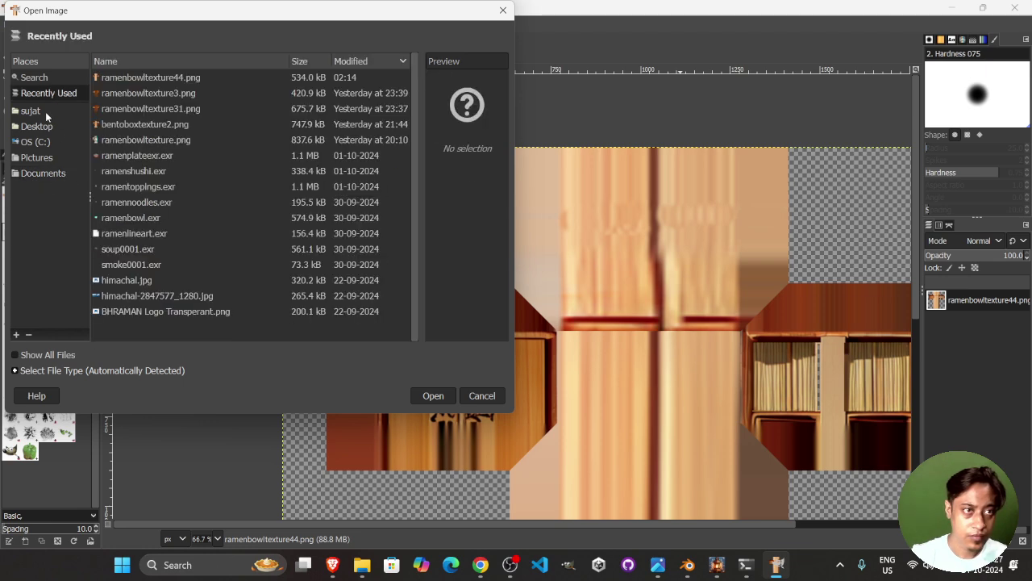
{"action": "left_click", "coordinate": [46, 111]}
{"action": "left_click", "coordinate": [59, 123]}
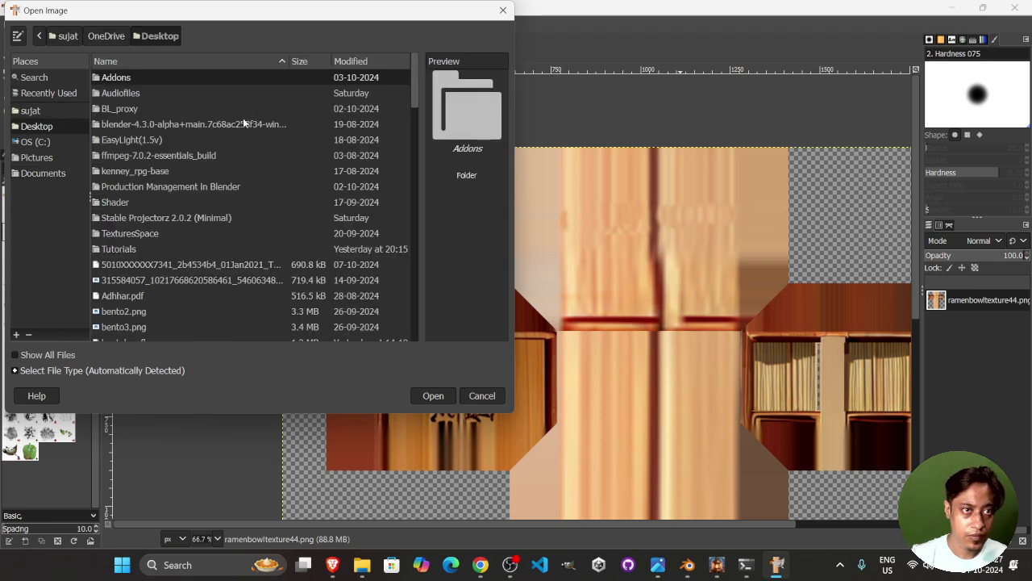
{"action": "scroll", "coordinate": [274, 157], "scroll_direction": "down", "scroll_amount": 10}
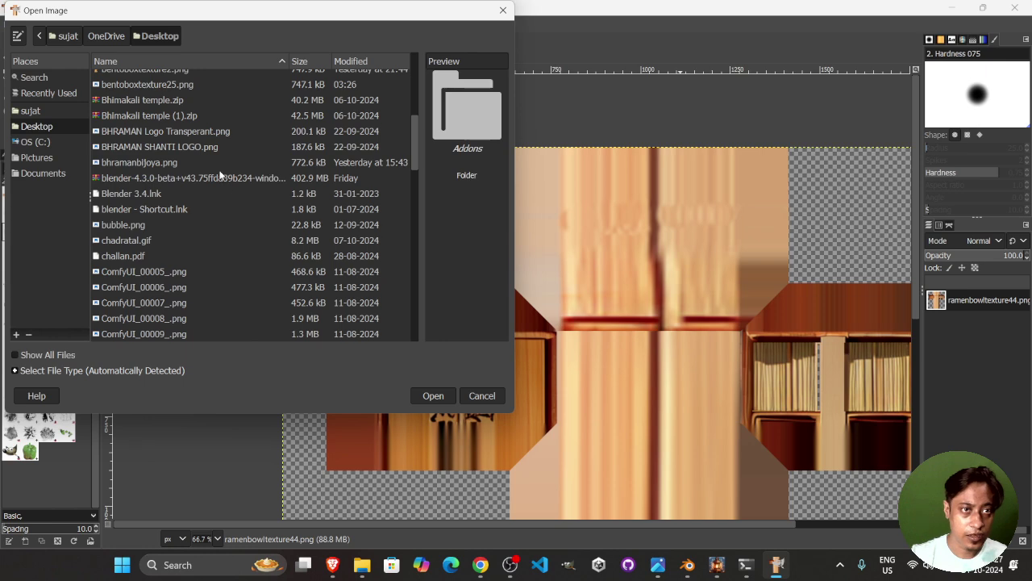
{"action": "scroll", "coordinate": [213, 193], "scroll_direction": "down", "scroll_amount": 7}
{"action": "scroll", "coordinate": [210, 200], "scroll_direction": "down", "scroll_amount": 5}
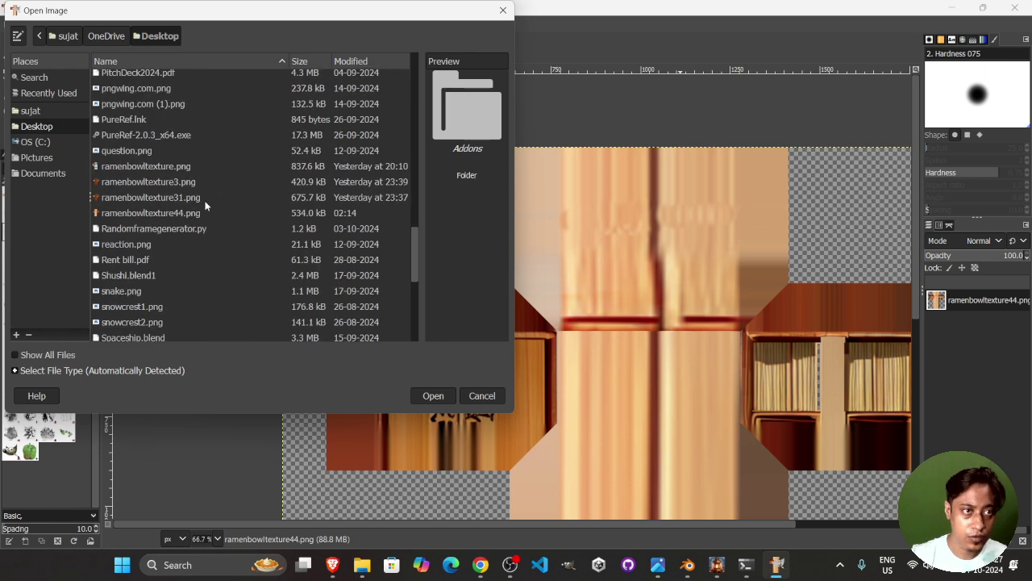
{"action": "scroll", "coordinate": [242, 166], "scroll_direction": "down", "scroll_amount": 5}
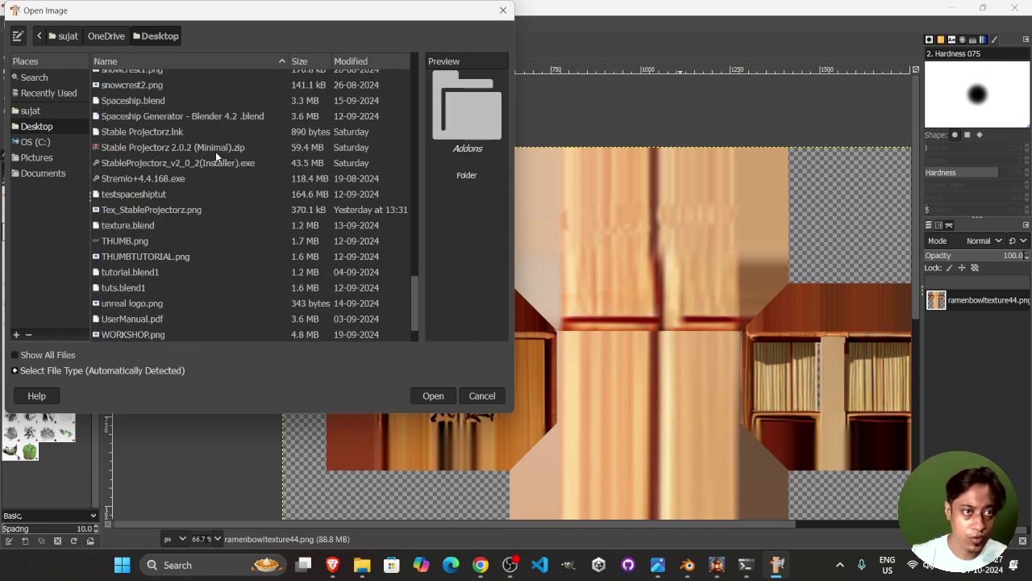
{"action": "scroll", "coordinate": [210, 185], "scroll_direction": "up", "scroll_amount": 1}
- Switch to Blender and check the folder and file name of the image loaded in the bento box's texture node
{"action": "key", "text": "alt+Tab"}
{"action": "key", "text": "alt+Tab"}
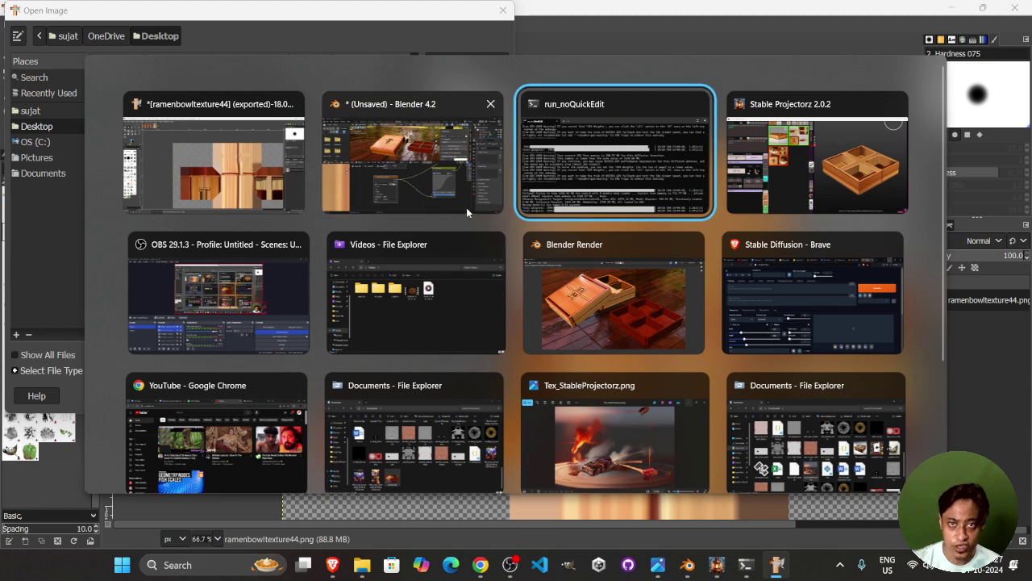
{"action": "left_click", "coordinate": [405, 161]}
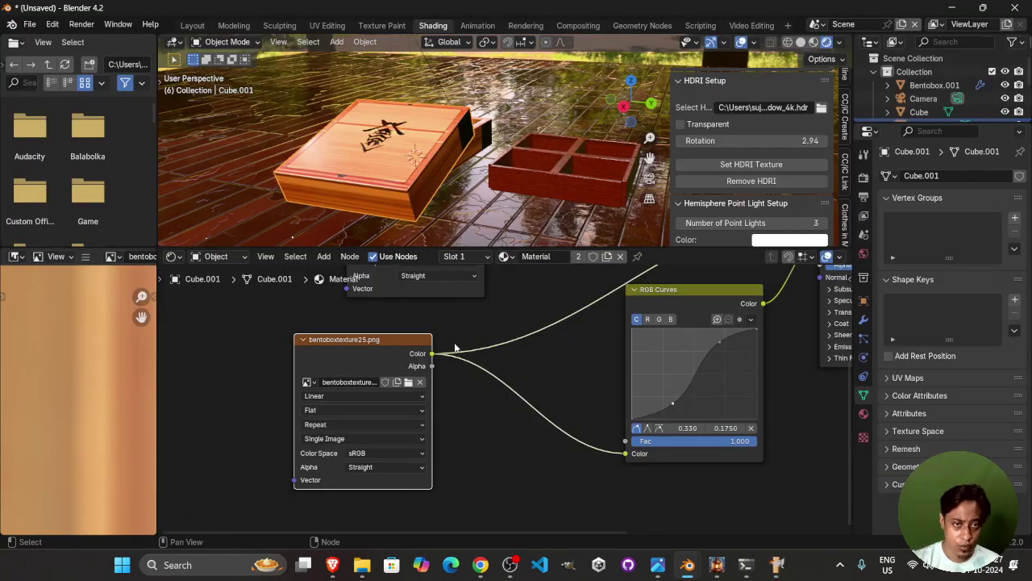
{"action": "left_click", "coordinate": [408, 382]}
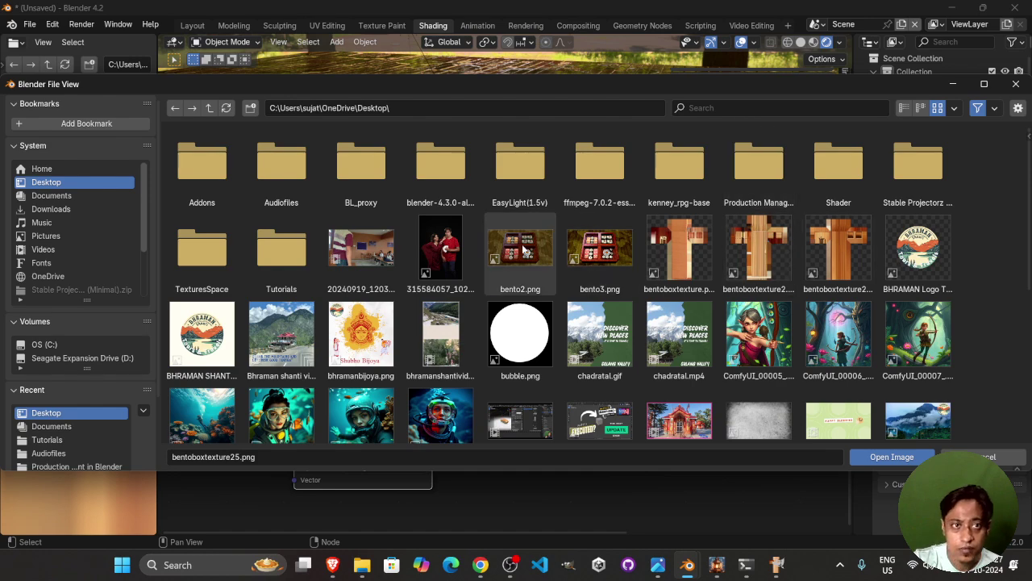
{"action": "left_click", "coordinate": [912, 459]}
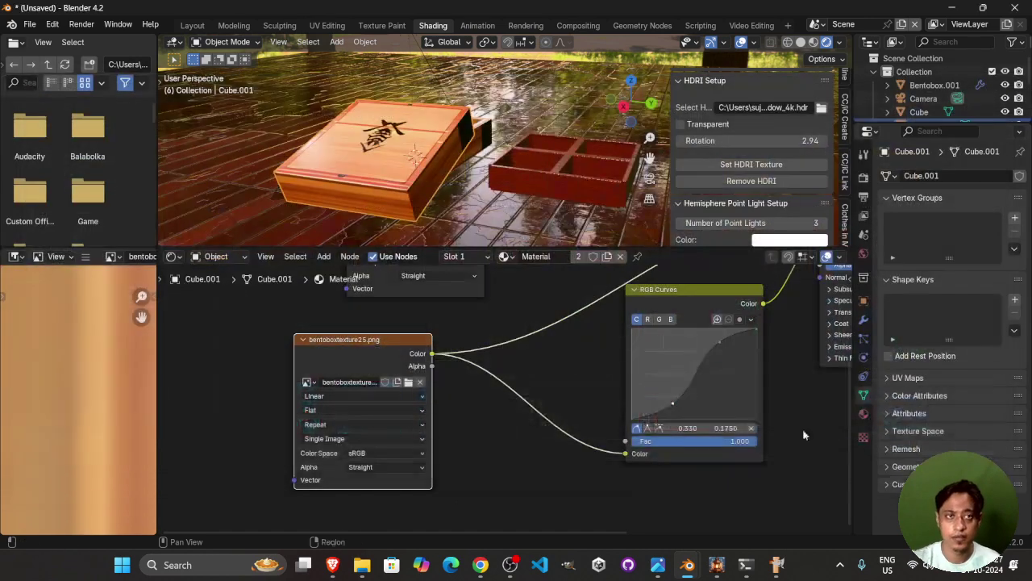
- Switch back to GIMP and search the Desktop files for the bento box texture, previewing ramenbowltexture3.png and ramenbowltexture31.png
{"action": "key", "text": "alt+Tab"}
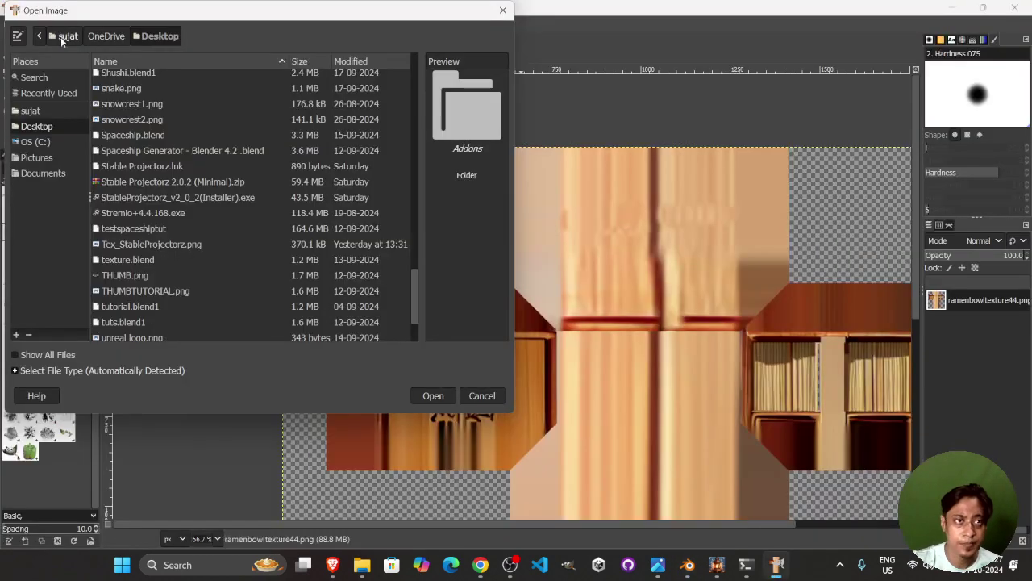
{"action": "scroll", "coordinate": [177, 234], "scroll_direction": "down", "scroll_amount": 5}
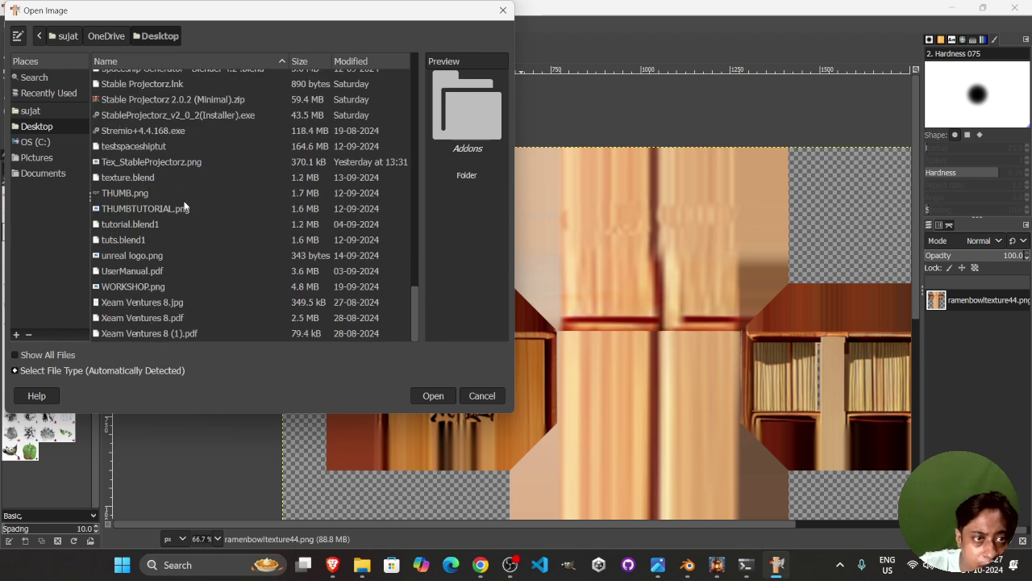
{"action": "scroll", "coordinate": [183, 273], "scroll_direction": "up", "scroll_amount": 2}
{"action": "scroll", "coordinate": [221, 276], "scroll_direction": "down", "scroll_amount": 2}
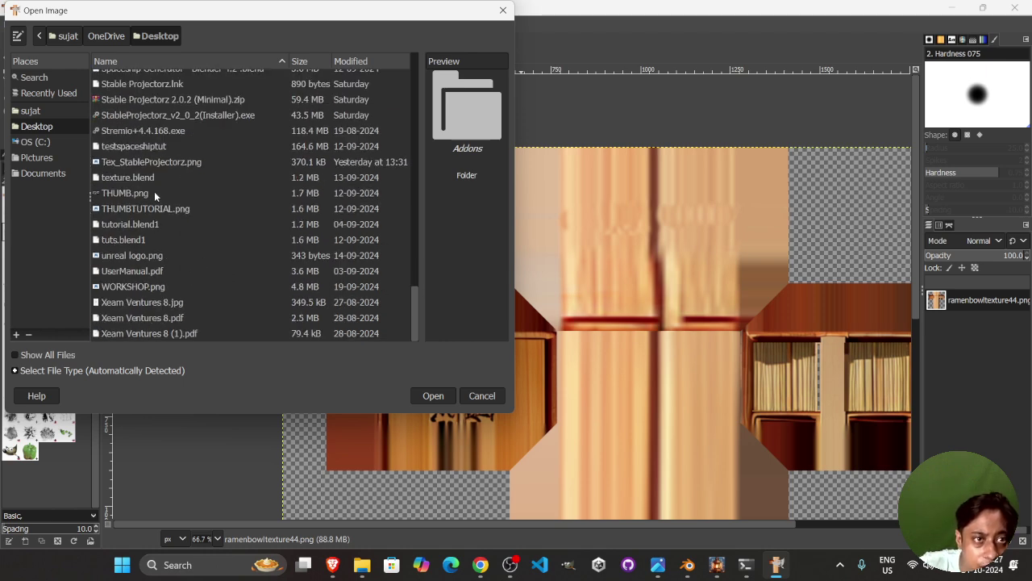
{"action": "scroll", "coordinate": [154, 192], "scroll_direction": "up", "scroll_amount": 6}
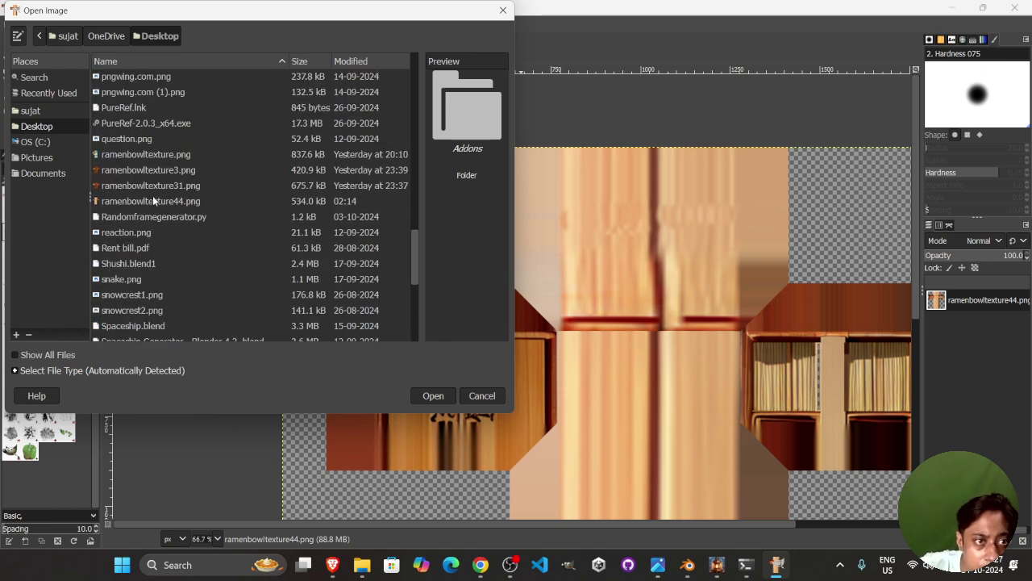
{"action": "left_click", "coordinate": [151, 170]}
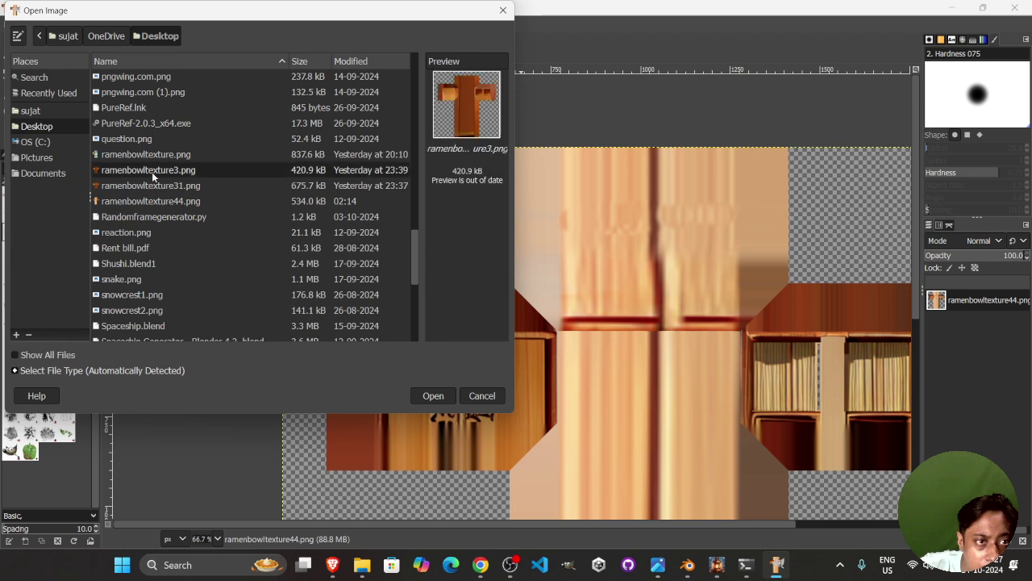
{"action": "left_click", "coordinate": [153, 186]}
{"action": "scroll", "coordinate": [171, 216], "scroll_direction": "up", "scroll_amount": 5}
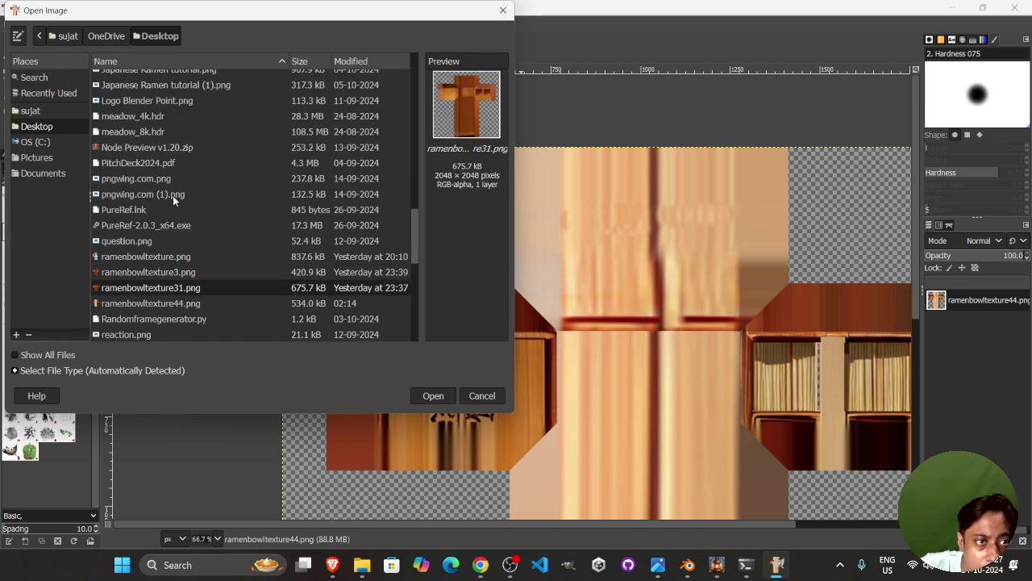
{"action": "scroll", "coordinate": [176, 196], "scroll_direction": "up", "scroll_amount": 9}
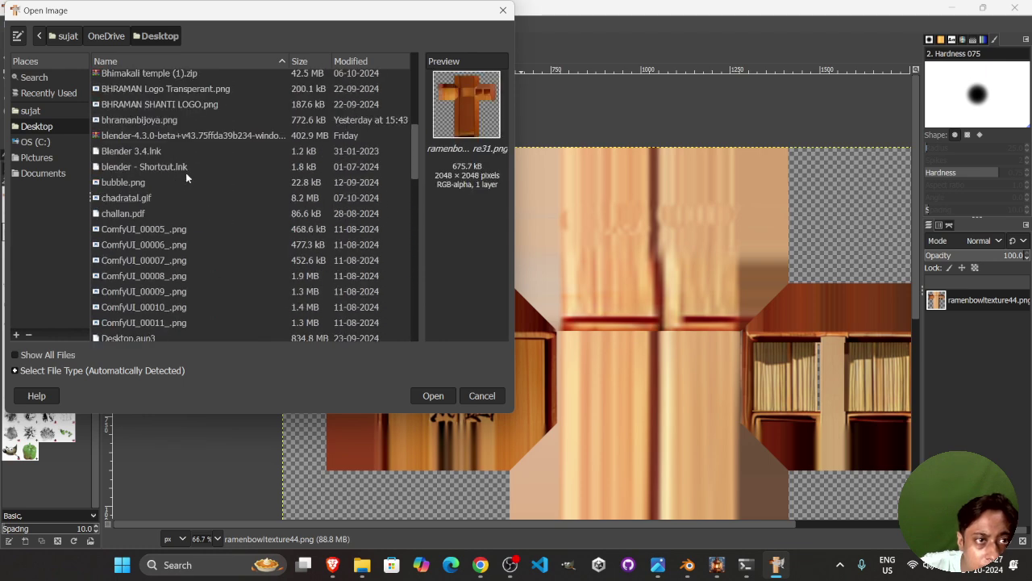
- Open bentoboxtexture25.png from the Desktop folder
{"action": "key", "text": "alt+Tab"}
{"action": "key", "text": "alt+Tab"}
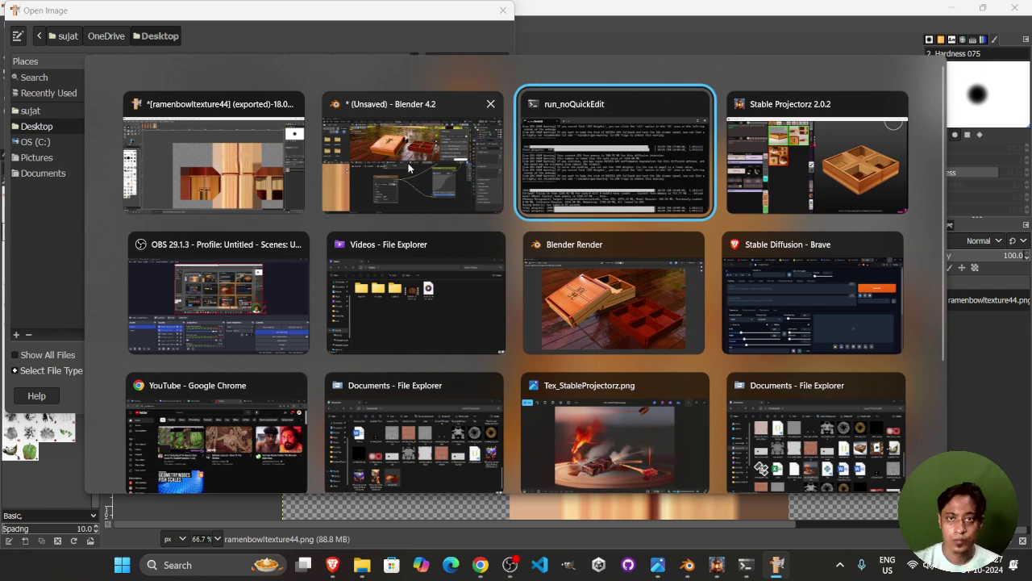
{"action": "left_click", "coordinate": [303, 189]}
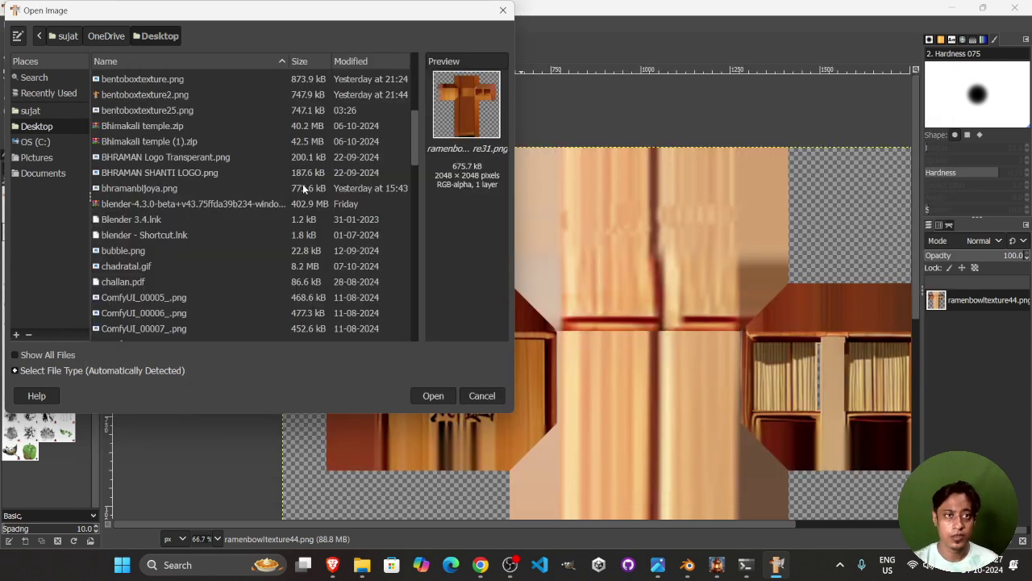
{"action": "left_click", "coordinate": [162, 109]}
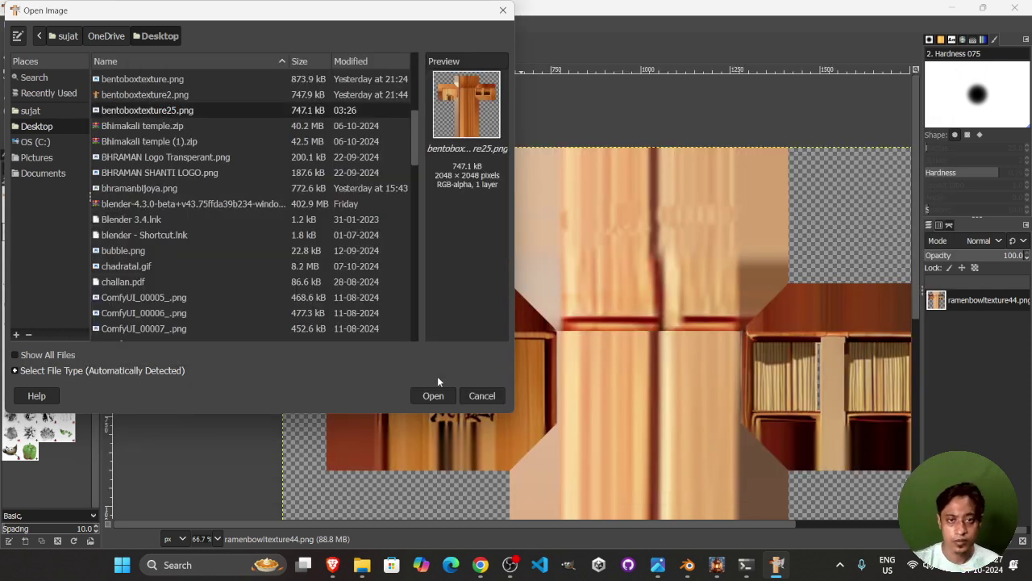
{"action": "left_click", "coordinate": [432, 396]}
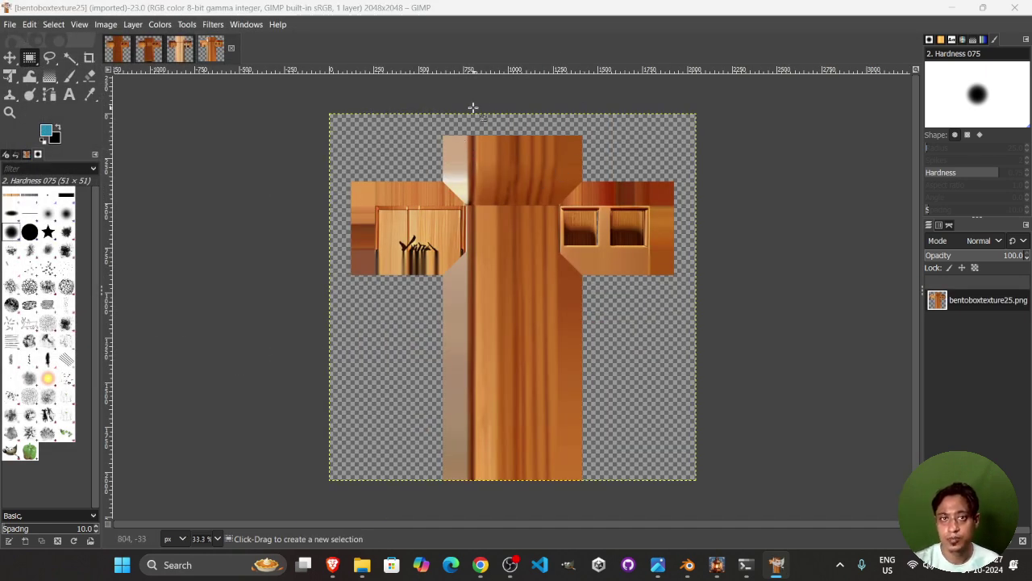
- Make a rectangular selection across the full width of the upper half of the texture's topmost wood panel
{"action": "scroll", "coordinate": [536, 142], "scroll_direction": "up", "scroll_amount": 3, "text": "ctrl"}
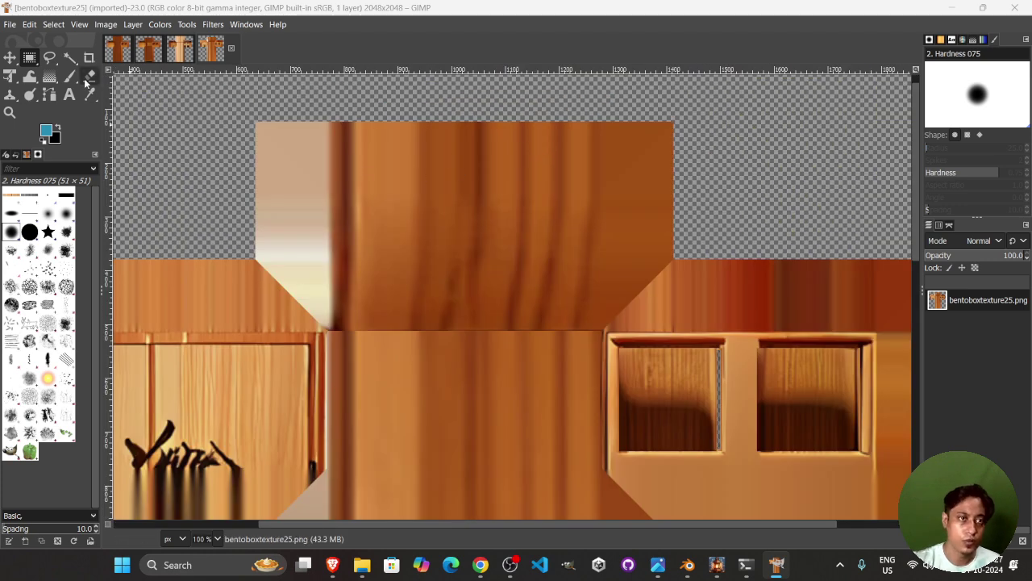
{"action": "left_click", "coordinate": [29, 58]}
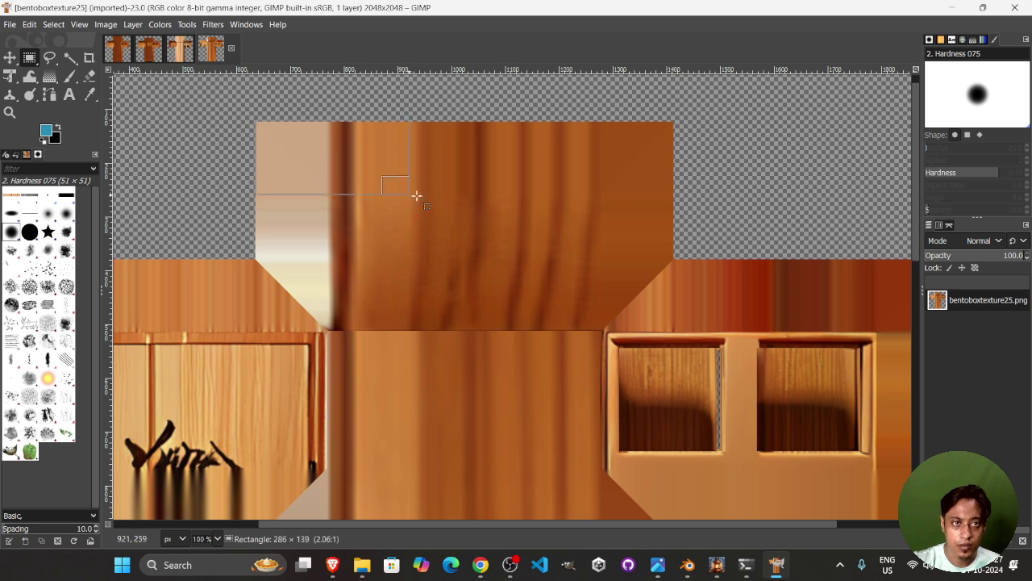
{"action": "left_click_drag", "start_coordinate": [417, 195], "coordinate": [674, 230]}
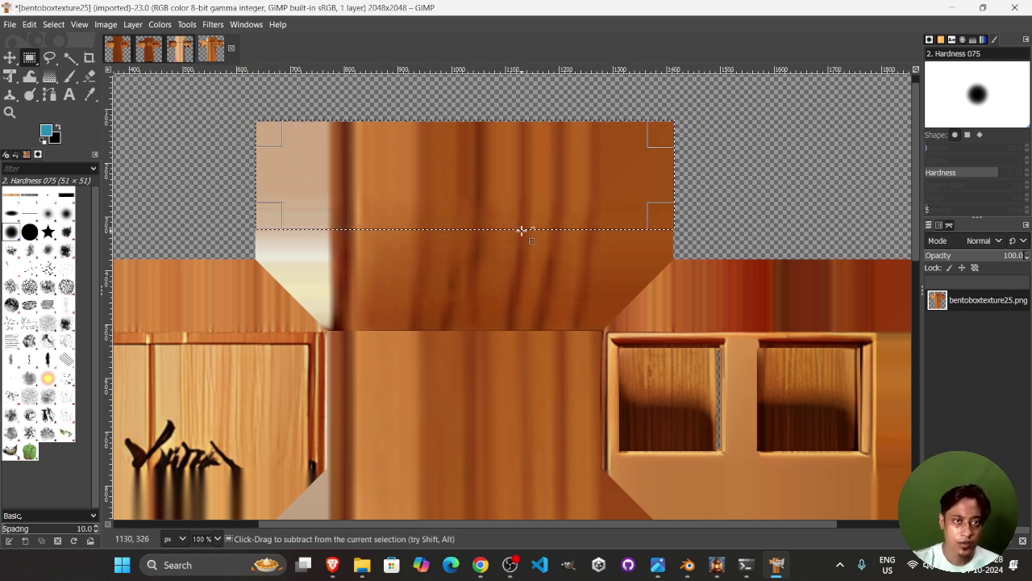
- Paste a copy of the selected wood strip, move it straight up to extend the panel to the canvas edge, and anchor it
{"action": "key", "text": "ctrl+c"}
{"action": "key", "text": "ctrl+v"}
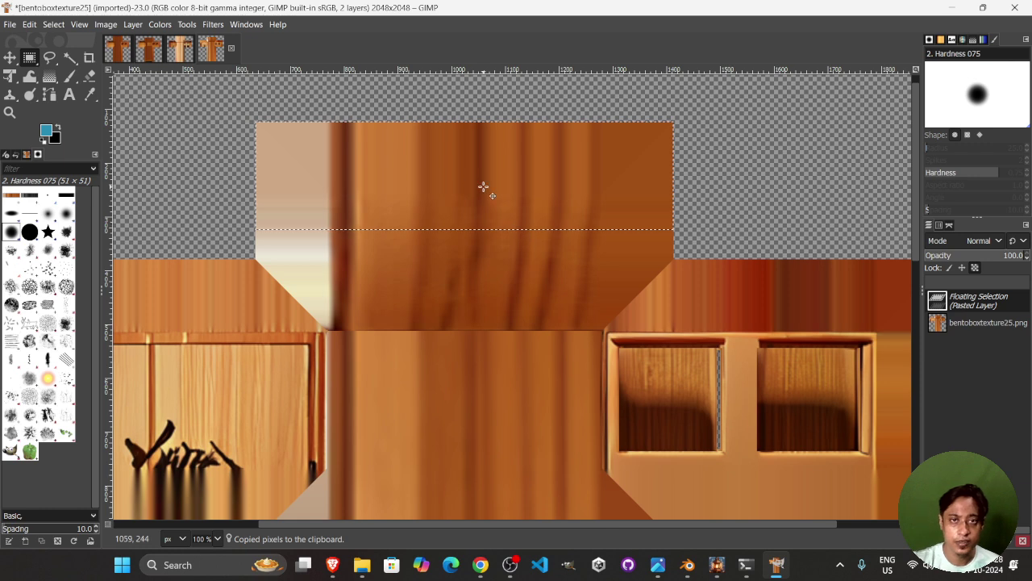
{"action": "left_click_drag", "start_coordinate": [483, 187], "coordinate": [484, 126]}
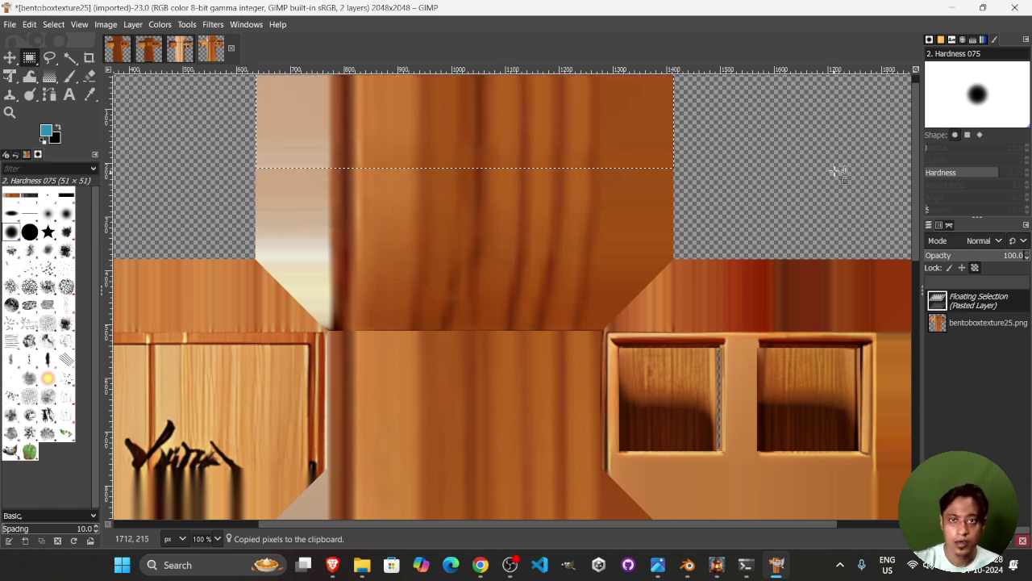
{"action": "left_click", "coordinate": [807, 143]}
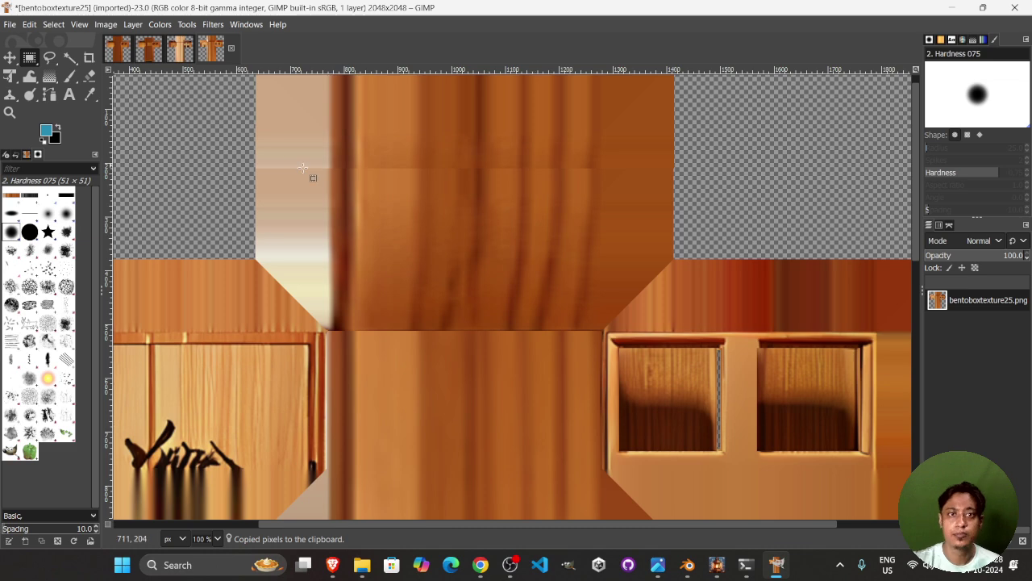
- Examine up close the seam where the pasted strip meets the original wood grain, leaving no selection active
{"action": "scroll", "coordinate": [548, 183], "scroll_direction": "up", "scroll_amount": 1}
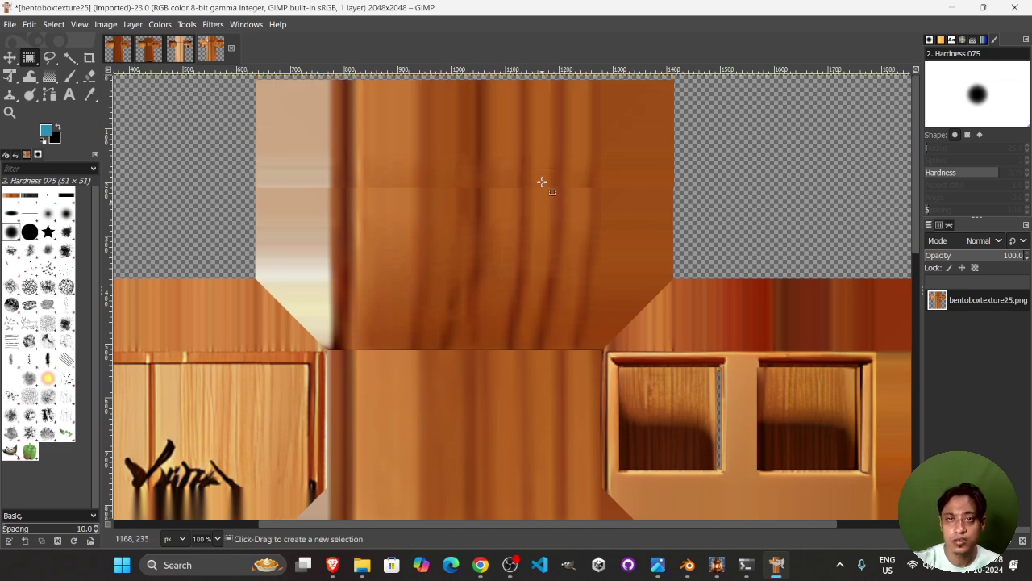
{"action": "scroll", "coordinate": [582, 160], "scroll_direction": "up", "scroll_amount": 2, "text": "ctrl"}
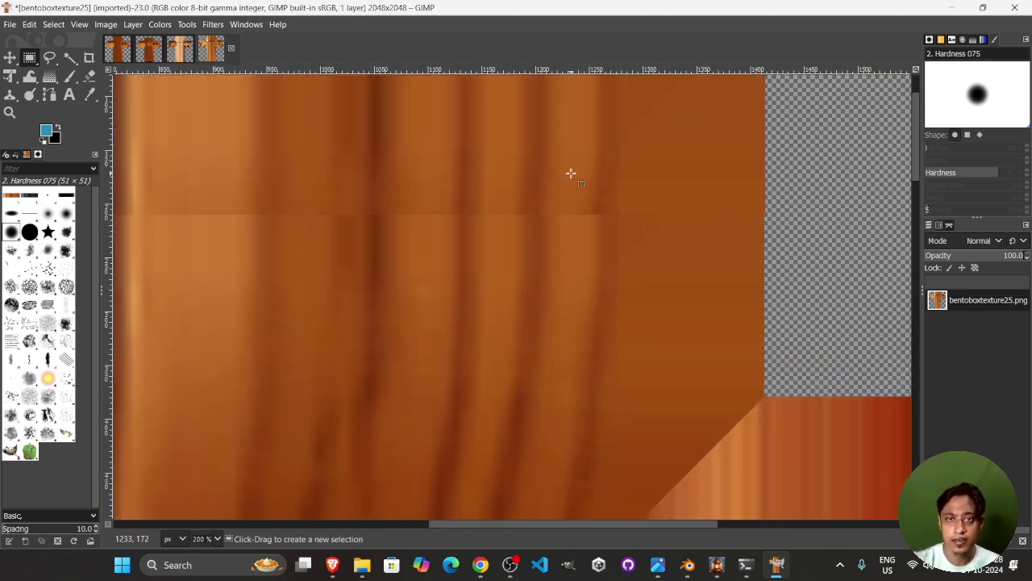
{"action": "left_click_drag", "start_coordinate": [597, 172], "coordinate": [617, 174]}
{"action": "key", "text": "ctrl+z"}
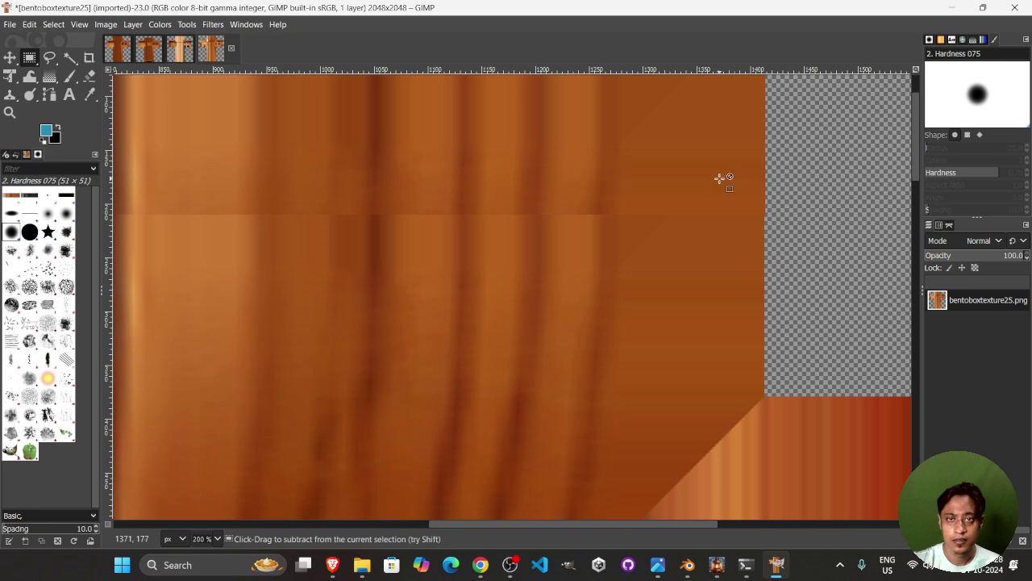
{"action": "scroll", "coordinate": [474, 206], "scroll_direction": "down", "scroll_amount": 4}
{"action": "scroll", "coordinate": [475, 212], "scroll_direction": "up", "scroll_amount": 4}
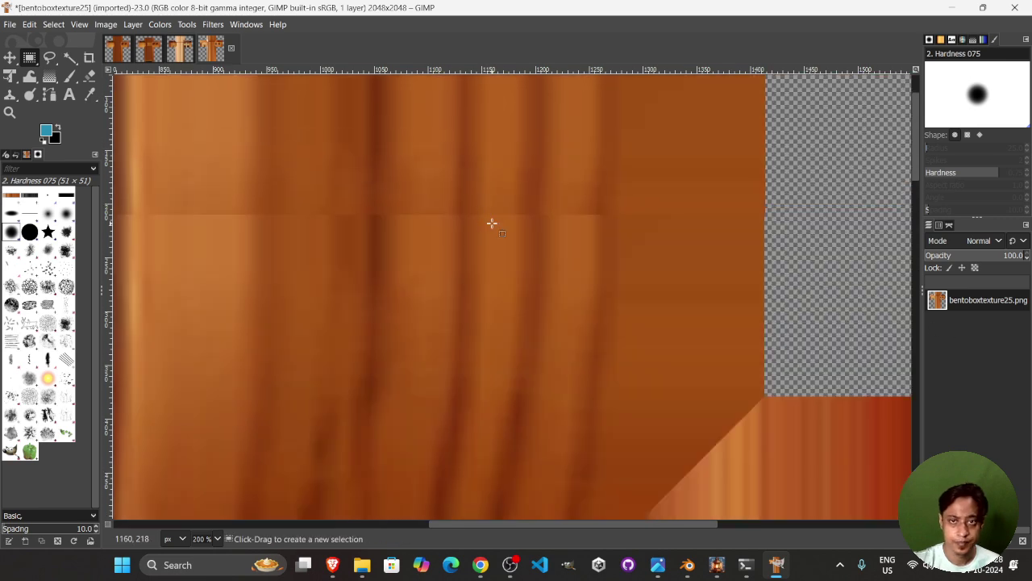
- Using the Clone tool, cover the pasted strip's seam in the orange and adjoining brown grain with wood sampled from the panel's upper part
{"action": "scroll", "coordinate": [491, 224], "scroll_direction": "down", "scroll_amount": 3, "text": "ctrl"}
{"action": "scroll", "coordinate": [338, 233], "scroll_direction": "up", "scroll_amount": 4, "text": "ctrl"}
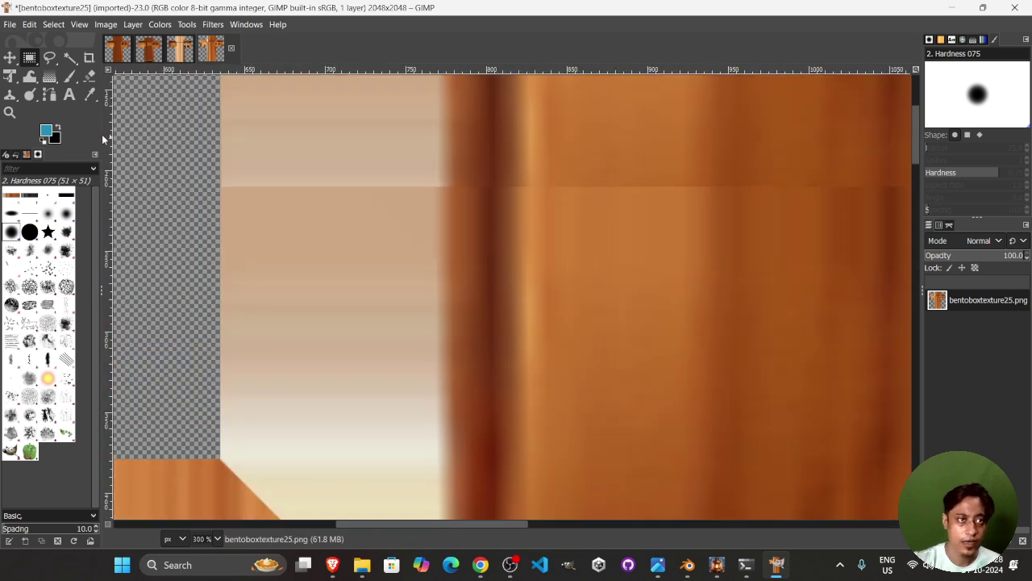
{"action": "left_click", "coordinate": [10, 95]}
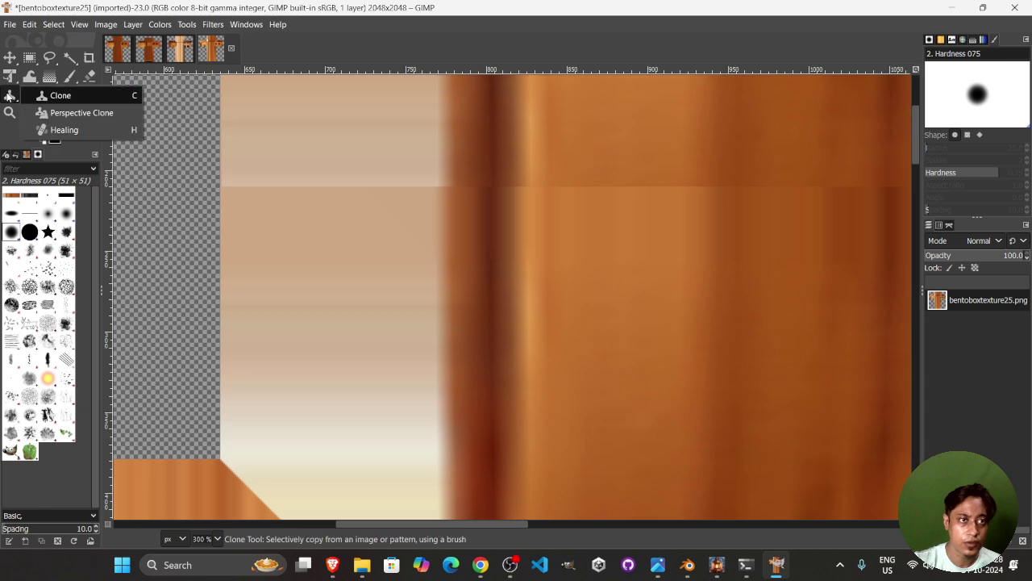
{"action": "left_click", "coordinate": [67, 95]}
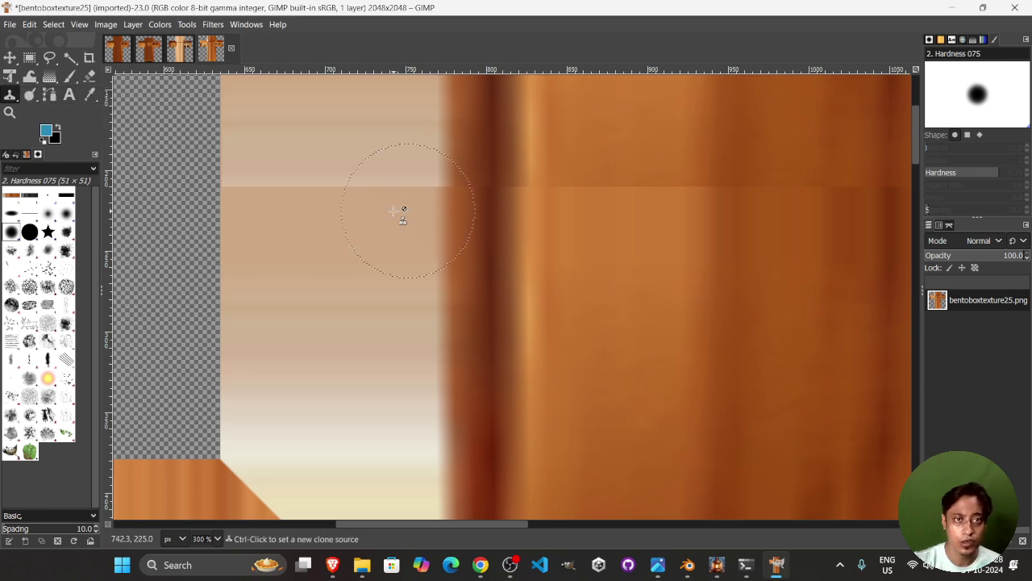
{"action": "scroll", "coordinate": [554, 225], "scroll_direction": "down", "scroll_amount": 3}
{"action": "scroll", "coordinate": [558, 228], "scroll_direction": "up", "scroll_amount": 3}
{"action": "scroll", "coordinate": [557, 234], "scroll_direction": "up", "scroll_amount": 5}
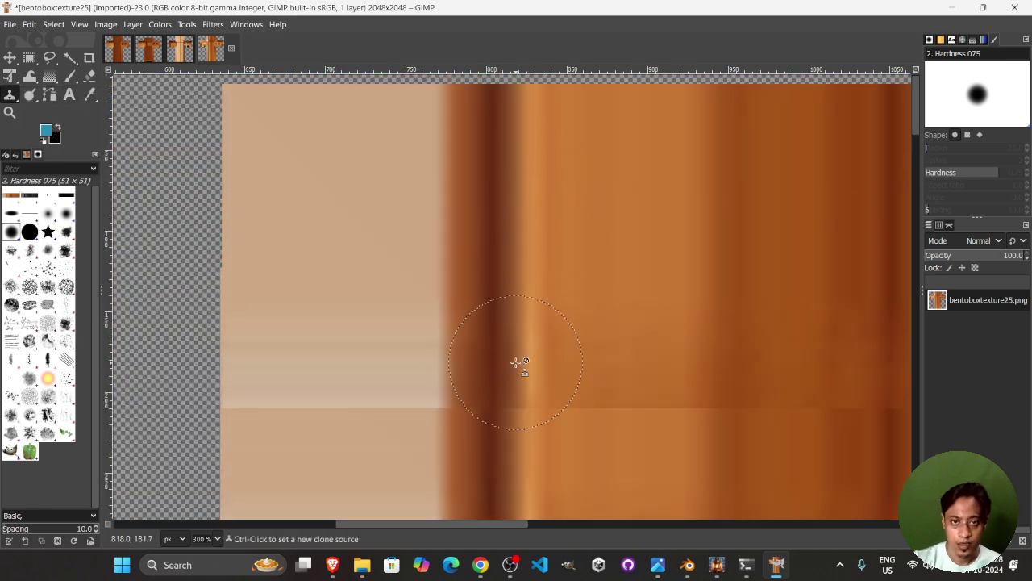
{"action": "scroll", "coordinate": [671, 259], "scroll_direction": "down", "scroll_amount": 2}
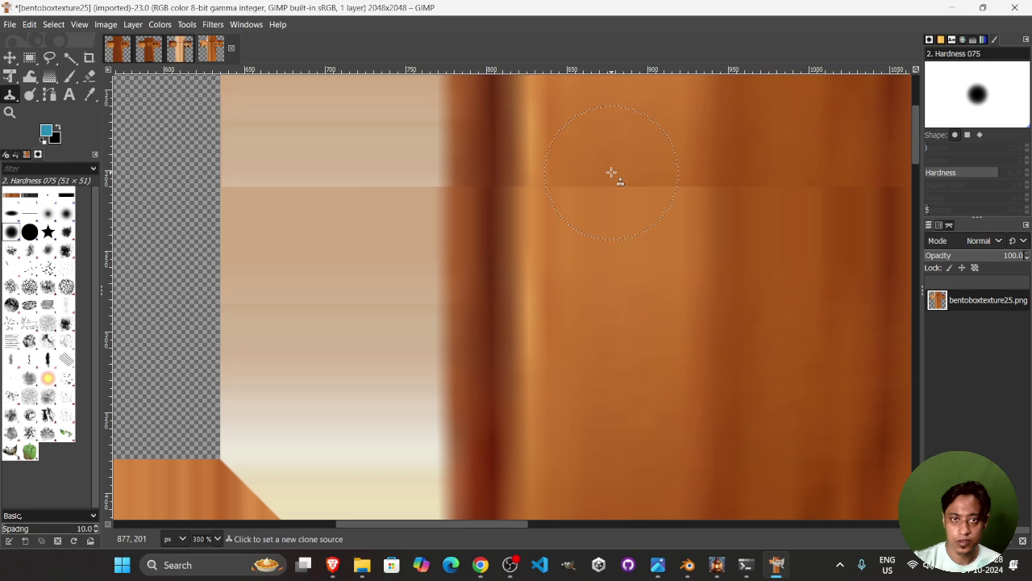
{"action": "left_click", "coordinate": [622, 134], "text": "ctrl"}
{"action": "scroll", "coordinate": [632, 177], "scroll_direction": "down", "scroll_amount": 3}
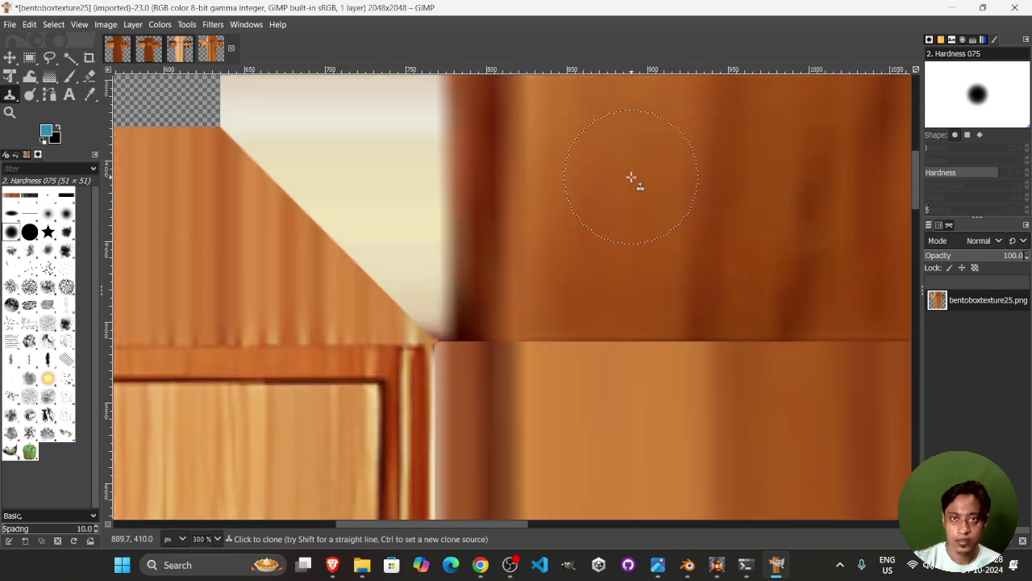
{"action": "scroll", "coordinate": [627, 242], "scroll_direction": "up", "scroll_amount": 5}
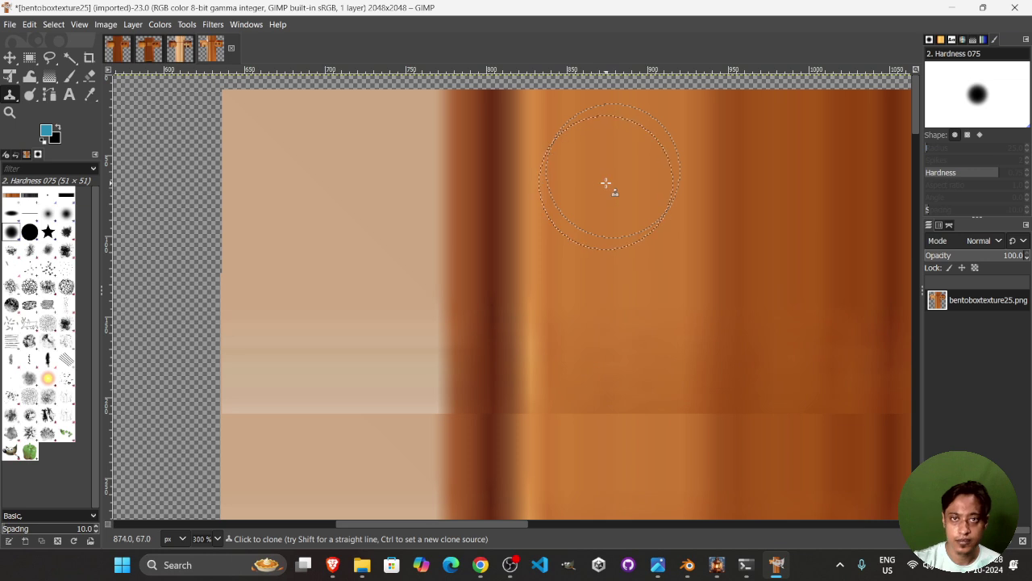
{"action": "left_click", "coordinate": [610, 191], "text": "ctrl"}
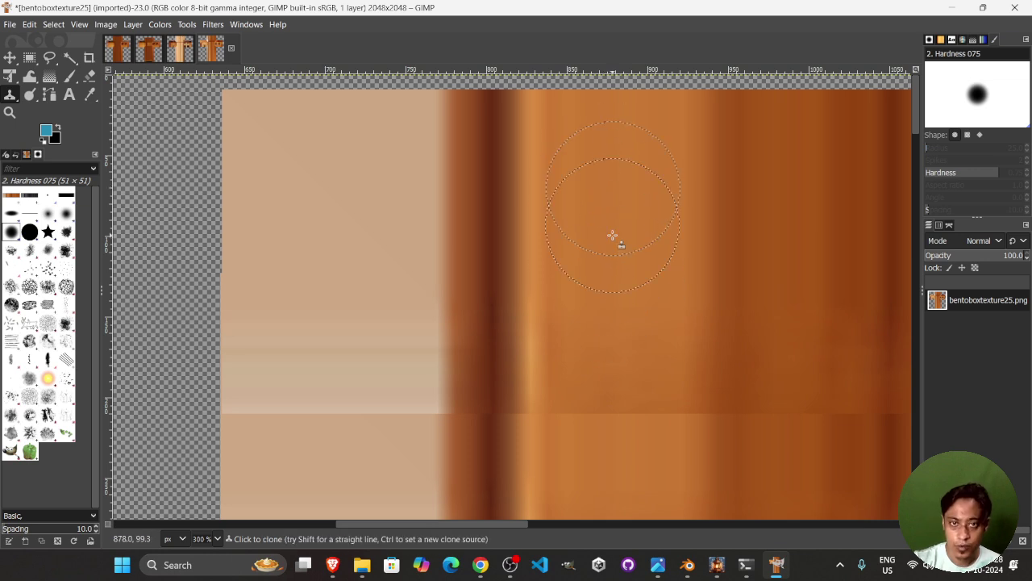
{"action": "left_click_drag", "start_coordinate": [604, 391], "coordinate": [610, 404]}
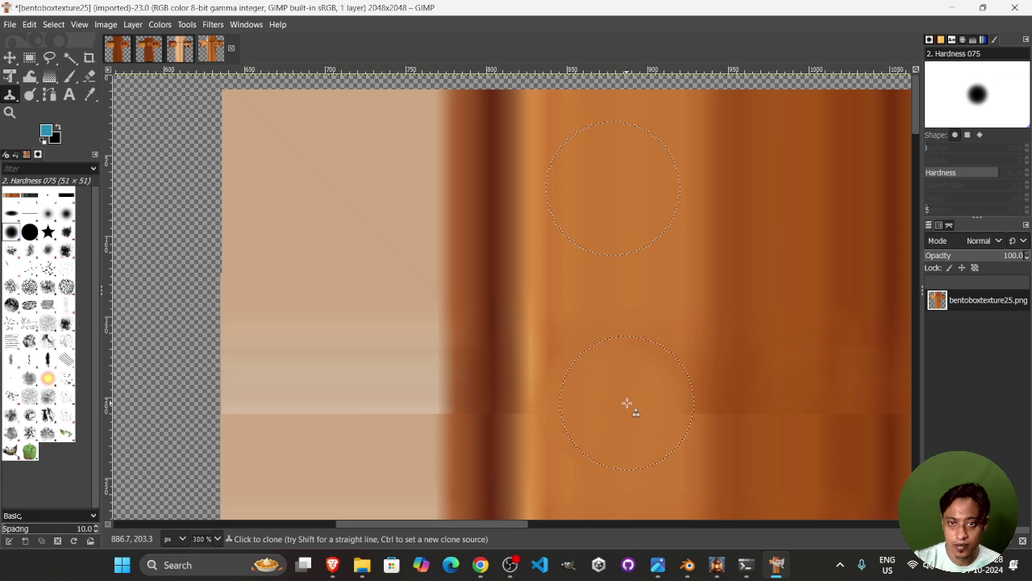
{"action": "left_click", "coordinate": [774, 178], "text": "ctrl"}
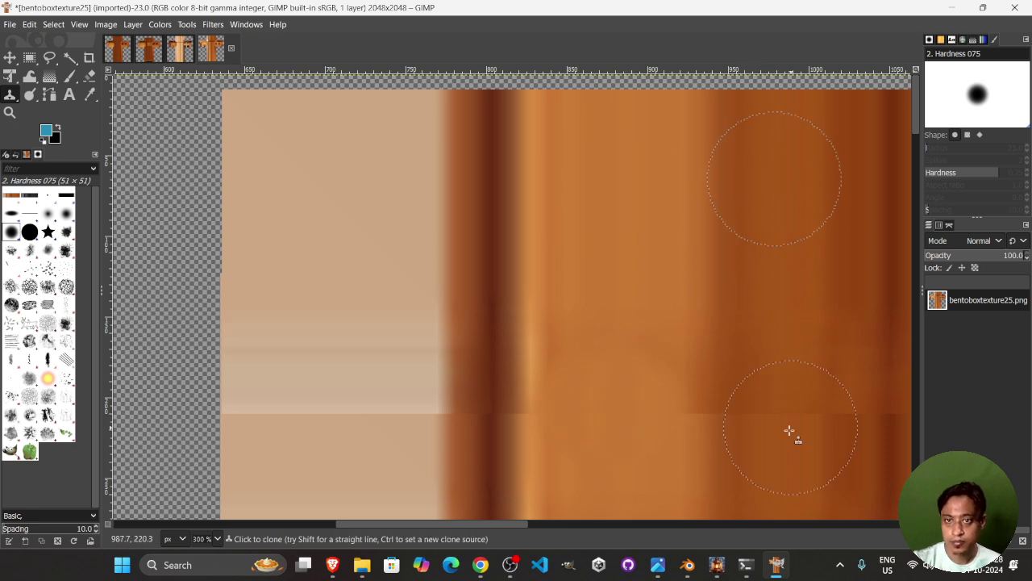
{"action": "mouse_move", "coordinate": [734, 416]}
{"action": "left_mouse_down"}
{"action": "mouse_move", "coordinate": [710, 422]}
{"action": "mouse_move", "coordinate": [804, 417]}
{"action": "left_mouse_up"}
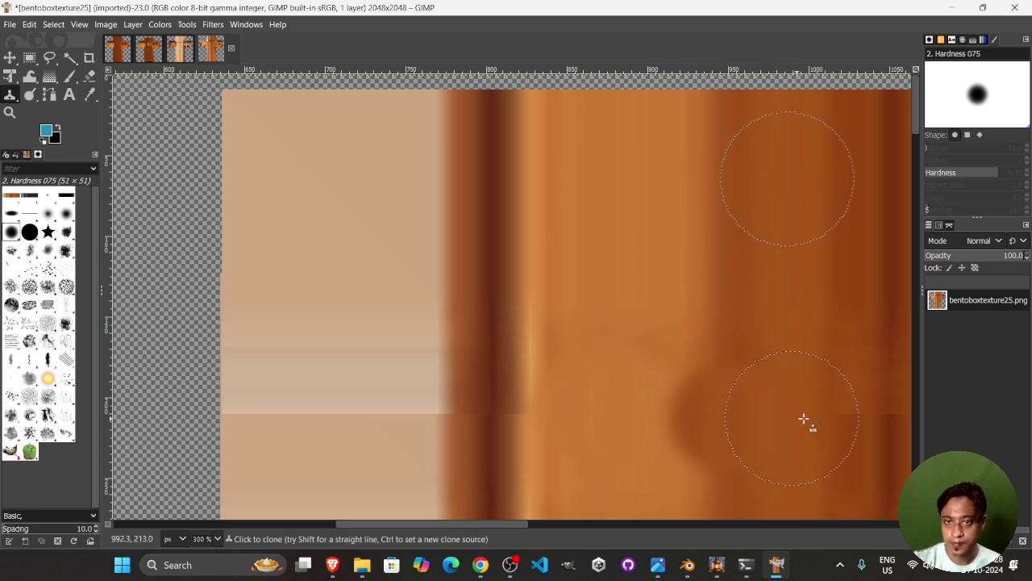
{"action": "key", "text": "1"}
{"action": "mouse_move", "coordinate": [765, 371]}
{"action": "left_mouse_down"}
{"action": "mouse_move", "coordinate": [643, 371]}
{"action": "mouse_move", "coordinate": [834, 369]}
{"action": "mouse_move", "coordinate": [801, 362]}
{"action": "left_mouse_up"}
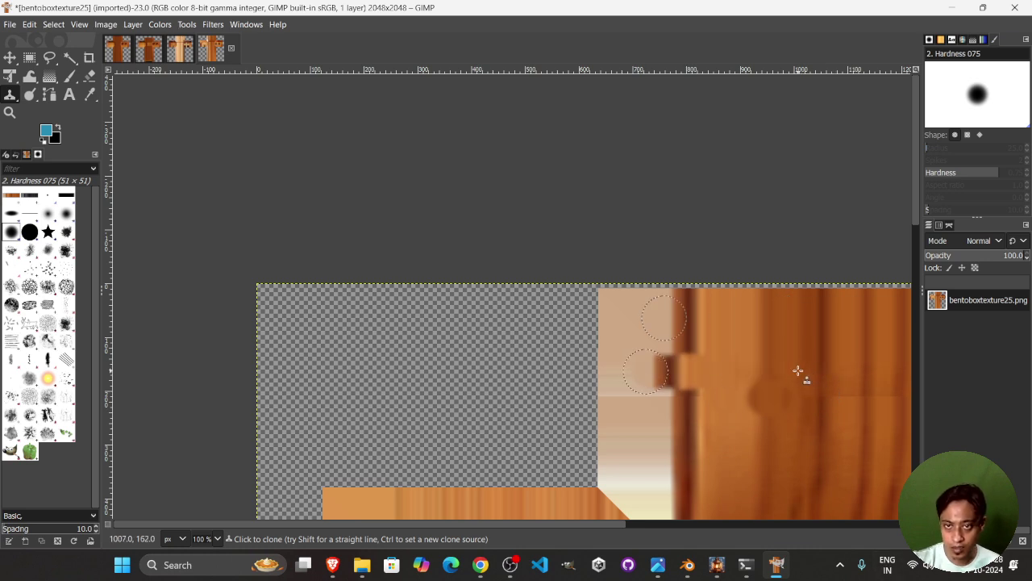
{"action": "key", "text": "ctrl+z"}
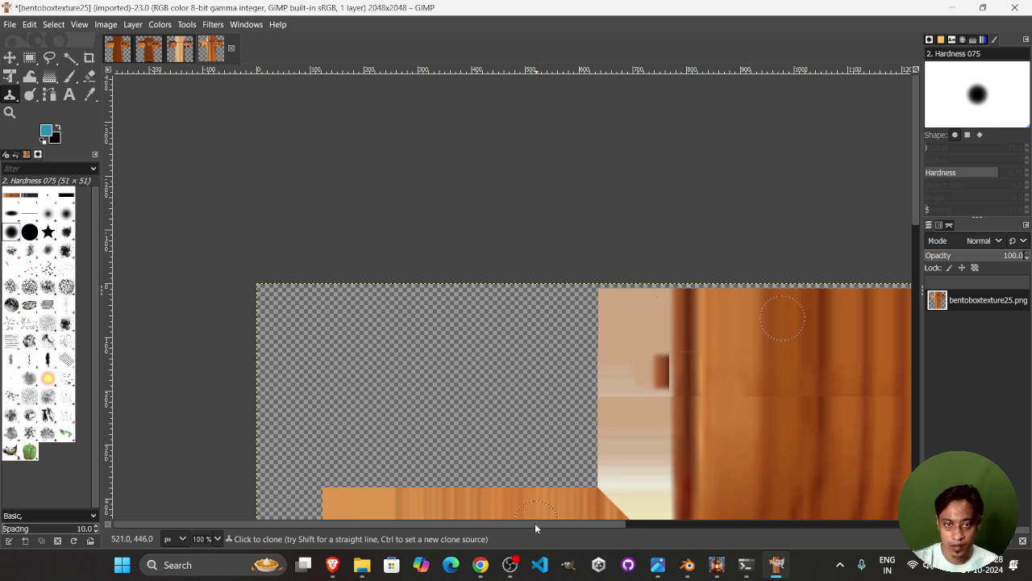
{"action": "left_click_drag", "start_coordinate": [536, 524], "coordinate": [610, 535]}
{"action": "key", "text": "ctrl+z"}
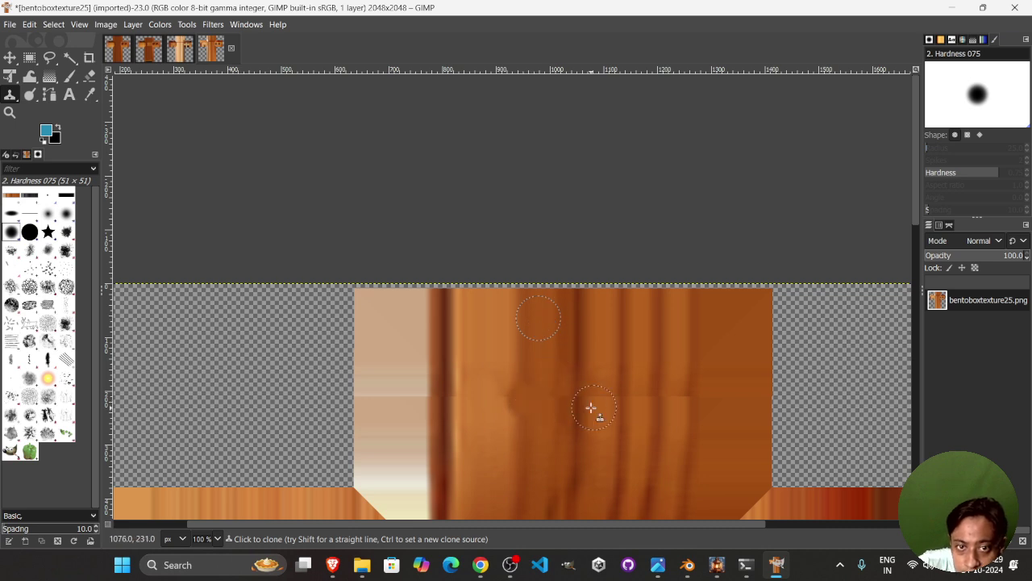
- Clone grain from the panel's upper part over the seam around the dark line in the middle of the panel
{"action": "left_click", "coordinate": [564, 317], "text": "ctrl"}
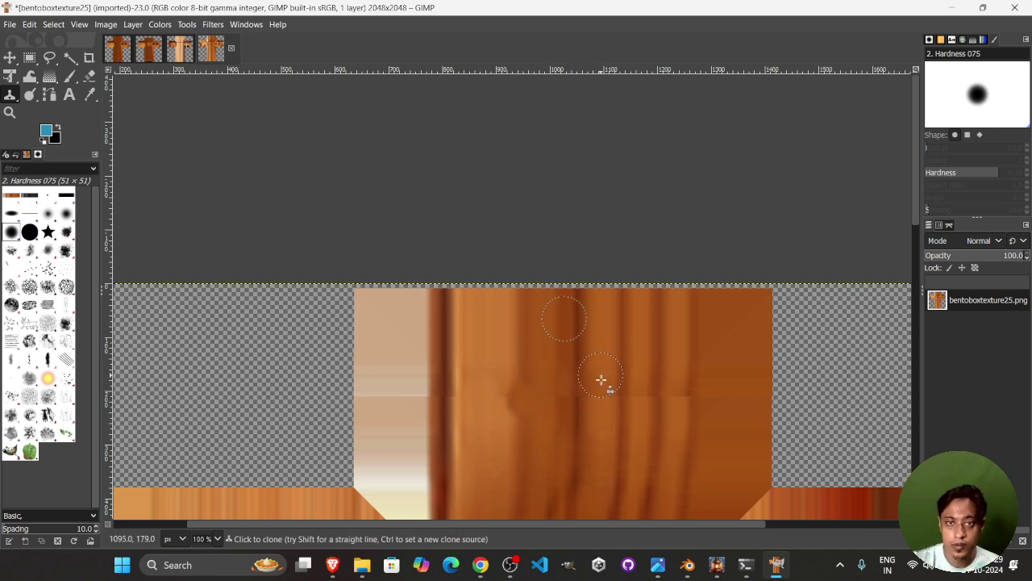
{"action": "mouse_move", "coordinate": [553, 408]}
{"action": "left_mouse_down"}
{"action": "mouse_move", "coordinate": [586, 403]}
{"action": "mouse_move", "coordinate": [541, 403]}
{"action": "mouse_move", "coordinate": [585, 404]}
{"action": "left_mouse_up"}
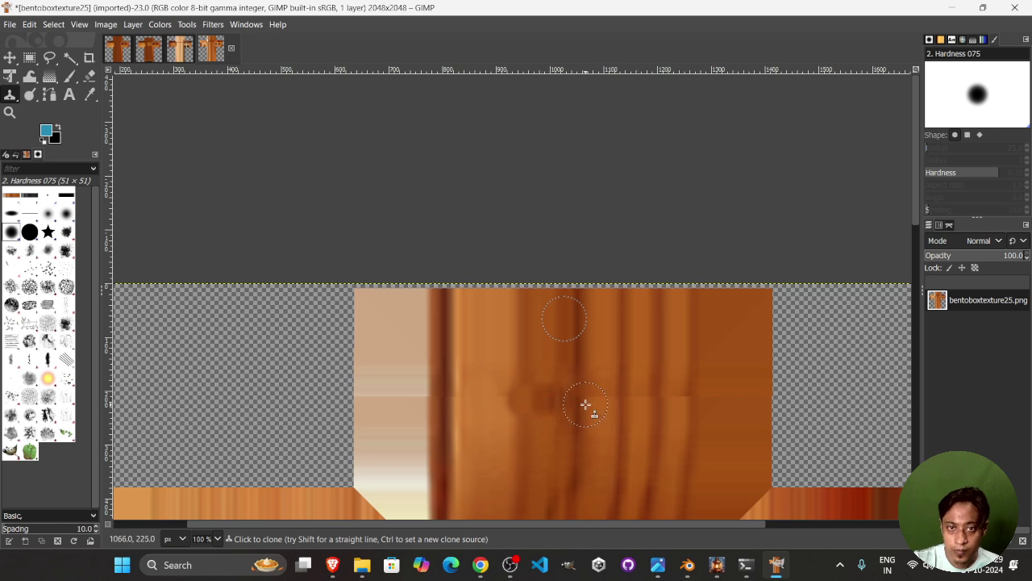
{"action": "left_click", "coordinate": [598, 320], "text": "ctrl"}
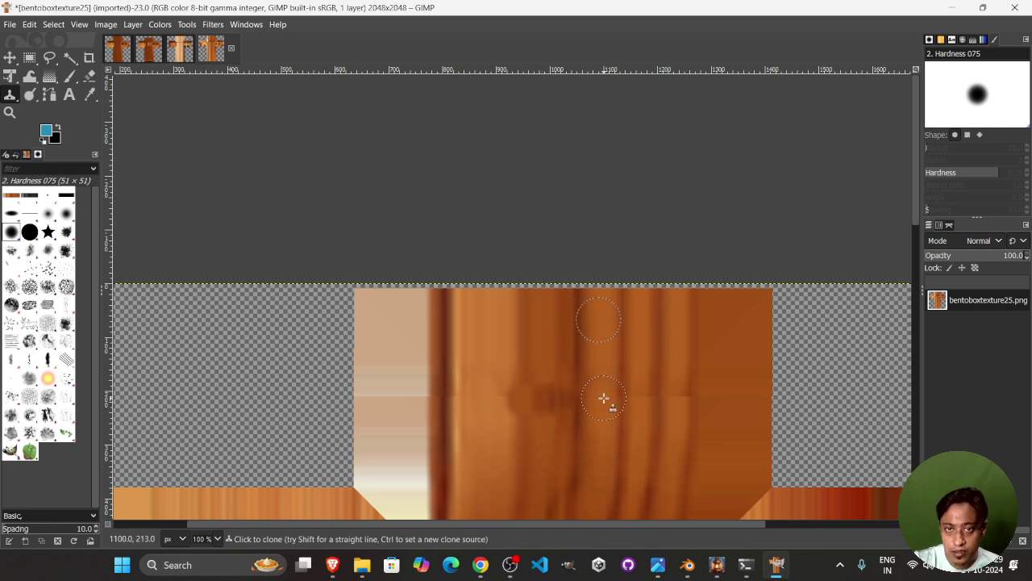
{"action": "left_click", "coordinate": [580, 319], "text": "ctrl"}
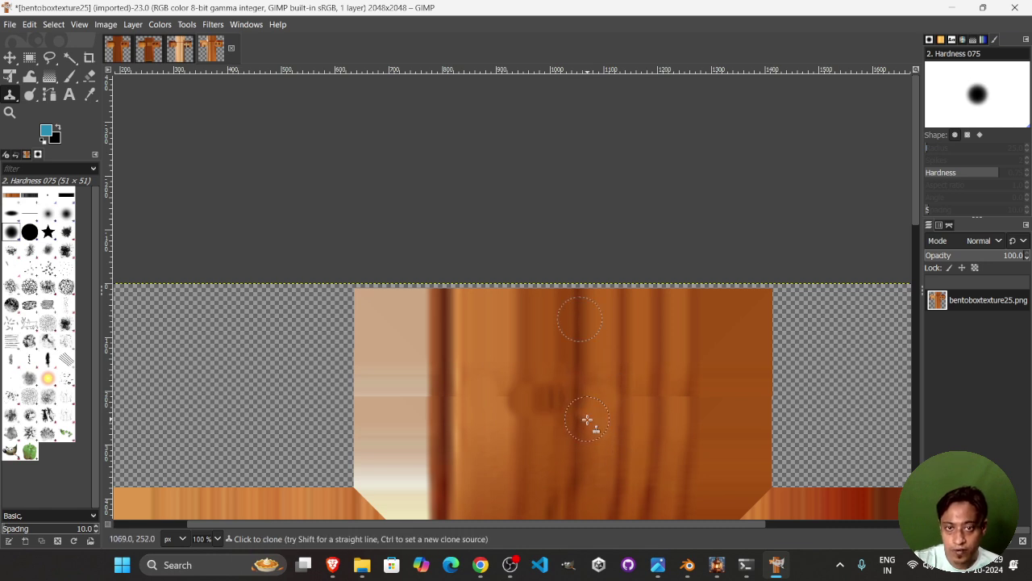
- Clone over the seam across the remaining dark grain lines towards the panel's plain brown side, resampling wood above each line
{"action": "left_click", "coordinate": [625, 325], "text": "ctrl"}
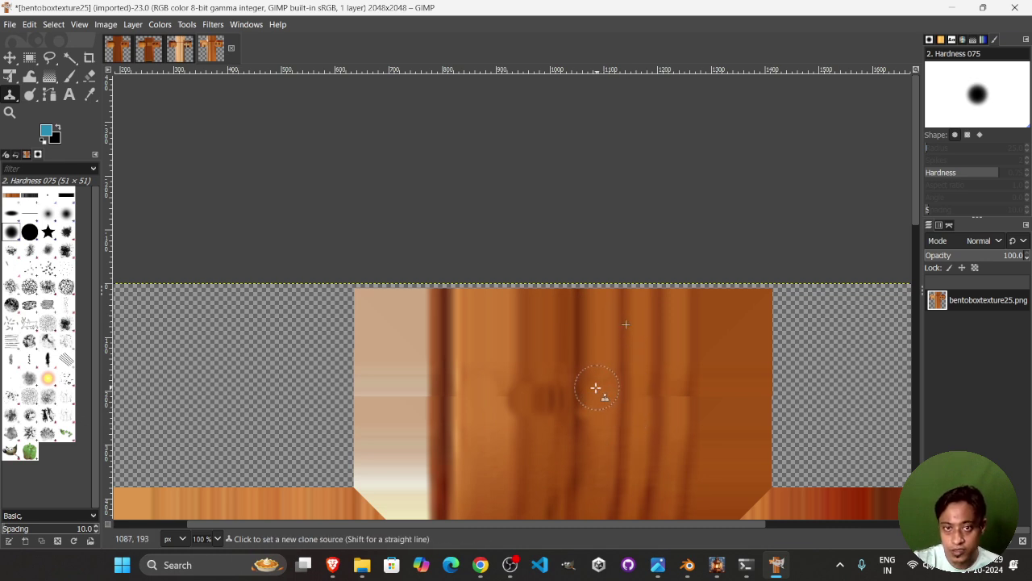
{"action": "left_click", "coordinate": [657, 327], "text": "ctrl"}
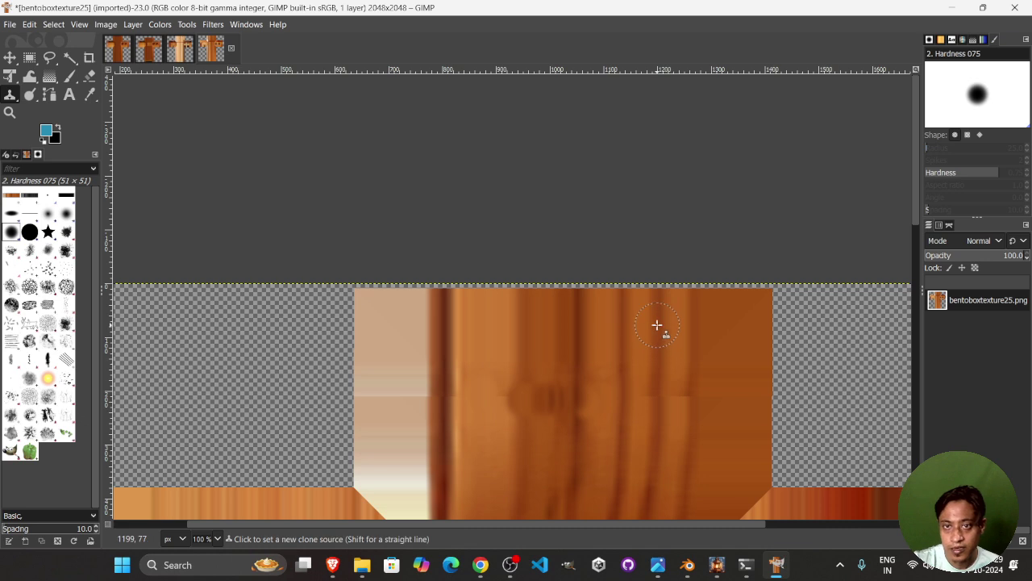
{"action": "left_click", "coordinate": [653, 395], "text": "ctrl"}
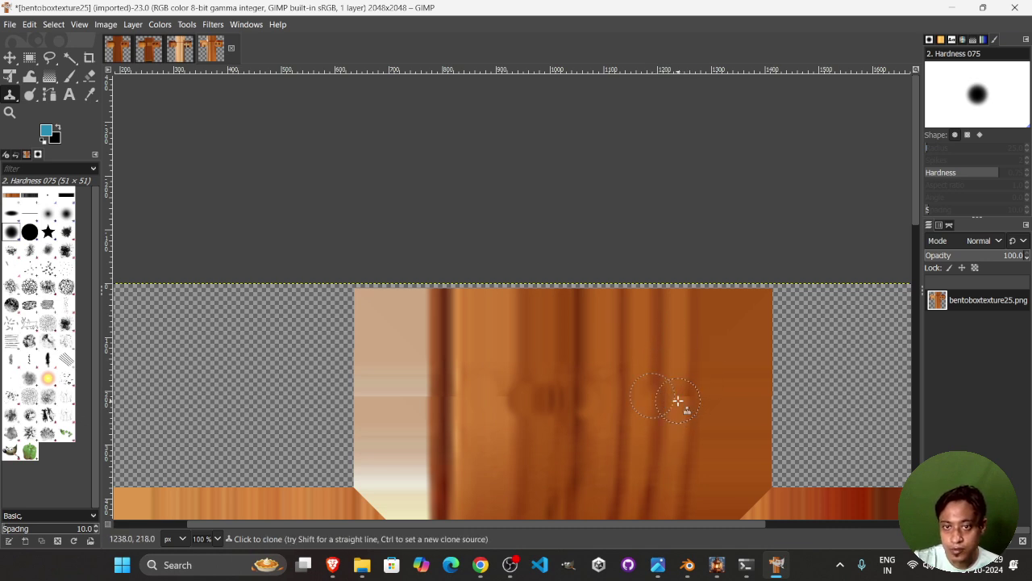
{"action": "left_click", "coordinate": [676, 326], "text": "ctrl"}
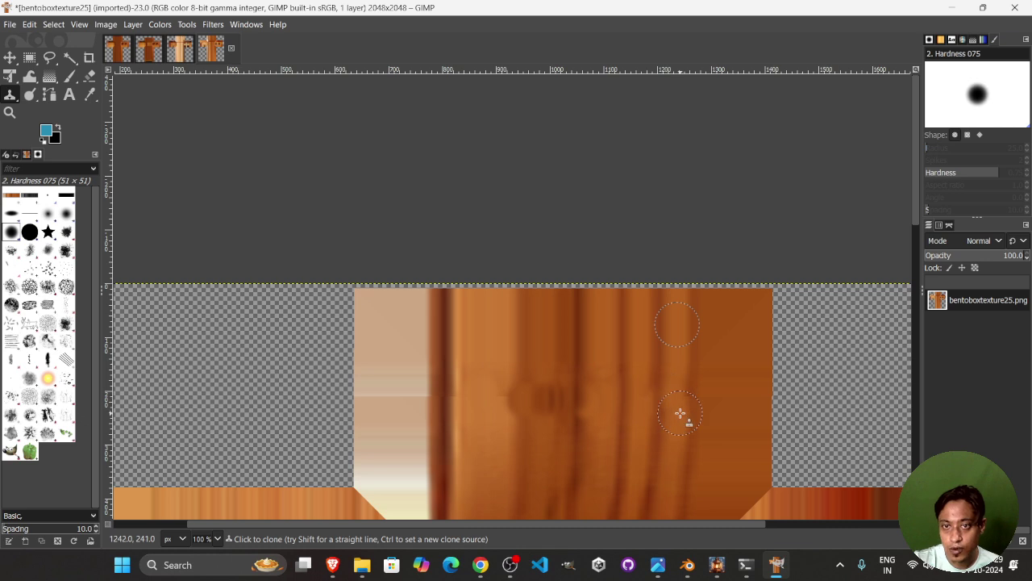
{"action": "left_click", "coordinate": [691, 322], "text": "ctrl"}
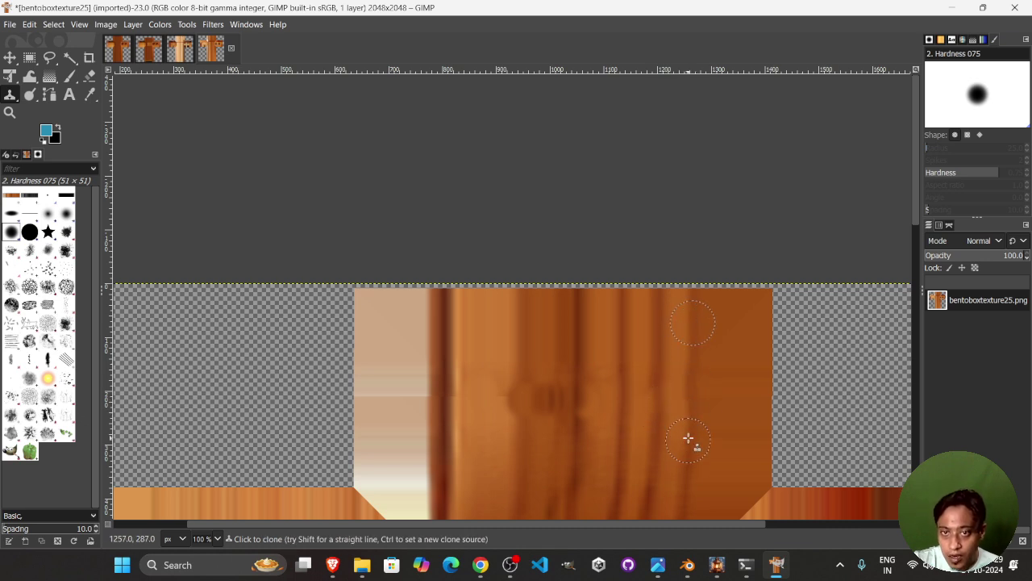
- Clone beige texture over the seam in the panel's pale edge band, and sample the plain brown area at the opposite edge
{"action": "left_click", "coordinate": [400, 353], "text": "ctrl"}
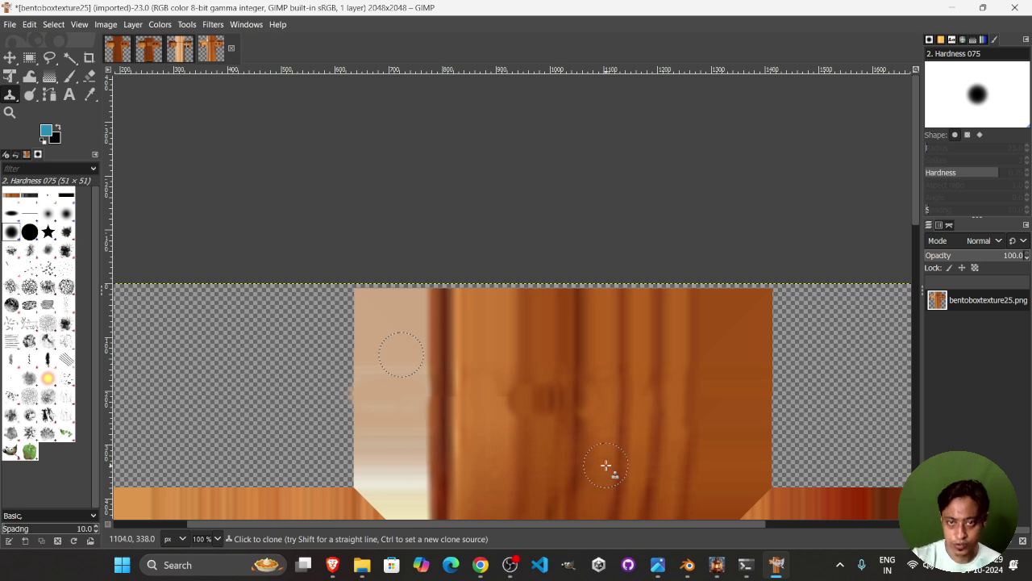
{"action": "key", "text": "ctrl"}
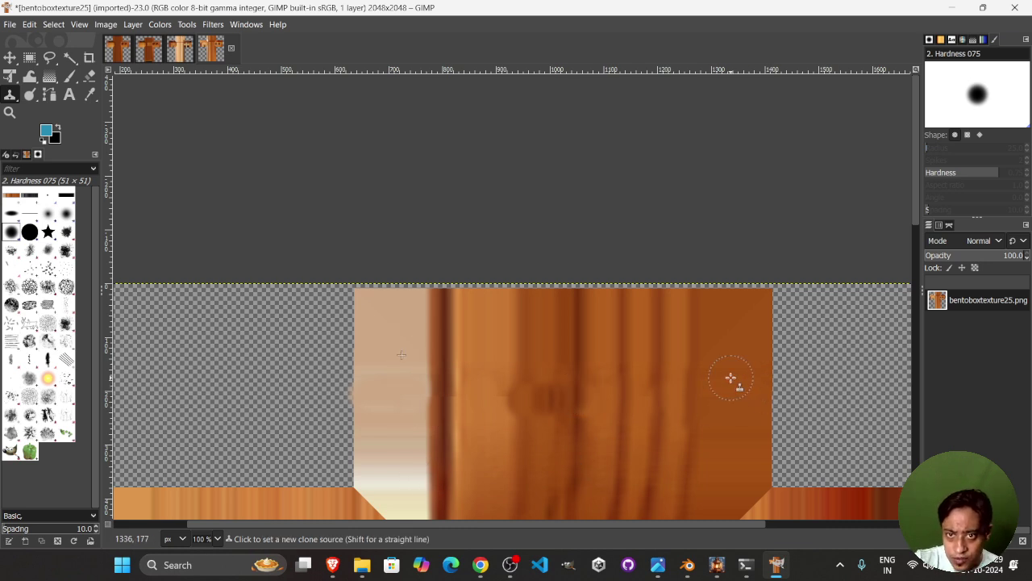
{"action": "left_click", "coordinate": [747, 330], "text": "ctrl"}
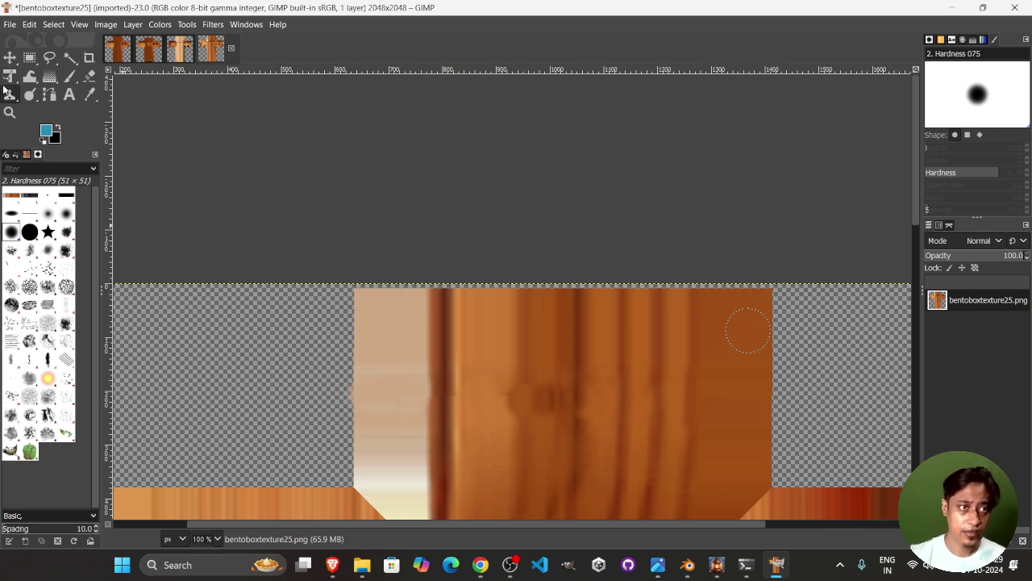
- Make a rectangular selection of the full-width strip at the top of the retouched wood panel and paste a copy of it
{"action": "left_click", "coordinate": [29, 57]}
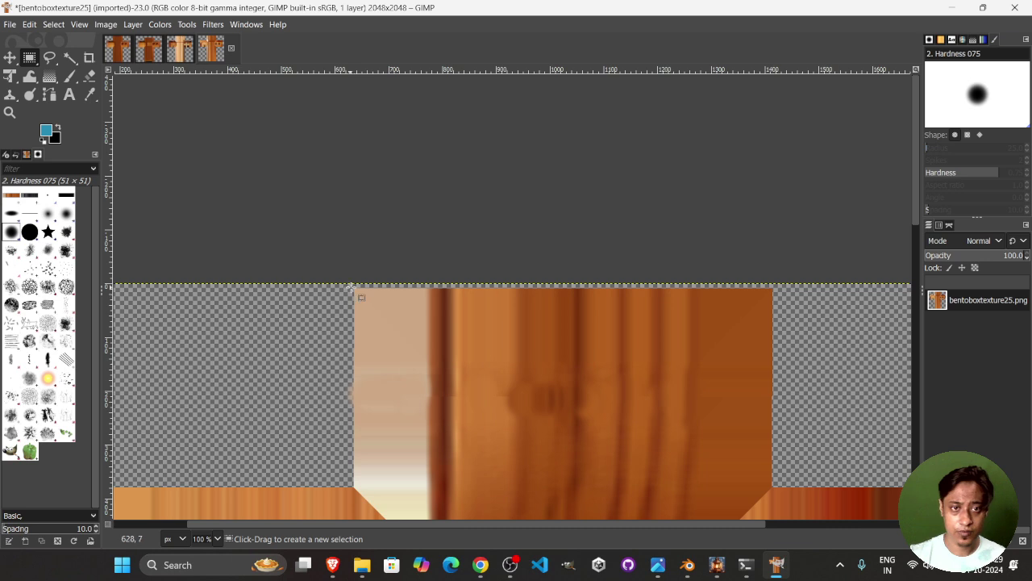
{"action": "left_click_drag", "start_coordinate": [352, 288], "coordinate": [773, 377]}
{"action": "key", "text": "ctrl+c"}
{"action": "key", "text": "ctrl+v"}
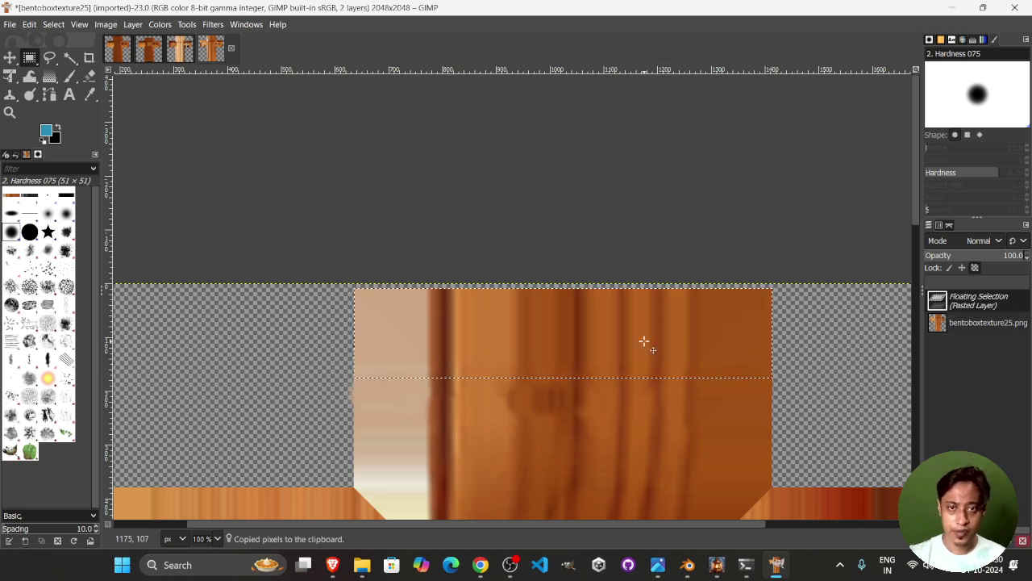
- Nudge the pasted strip straight up until it covers the transparent gap at the canvas's upper edge, and anchor it
{"action": "key", "text": "Up"}
{"action": "key", "text": "Up"}
{"action": "key", "text": "Up"}
{"action": "key", "text": "Up"}
{"action": "key", "text": "Up"}
{"action": "key", "text": "Up"}
{"action": "key", "text": "Up"}
{"action": "key", "text": "Up"}
{"action": "key", "text": "Up"}
{"action": "key", "text": "Up"}
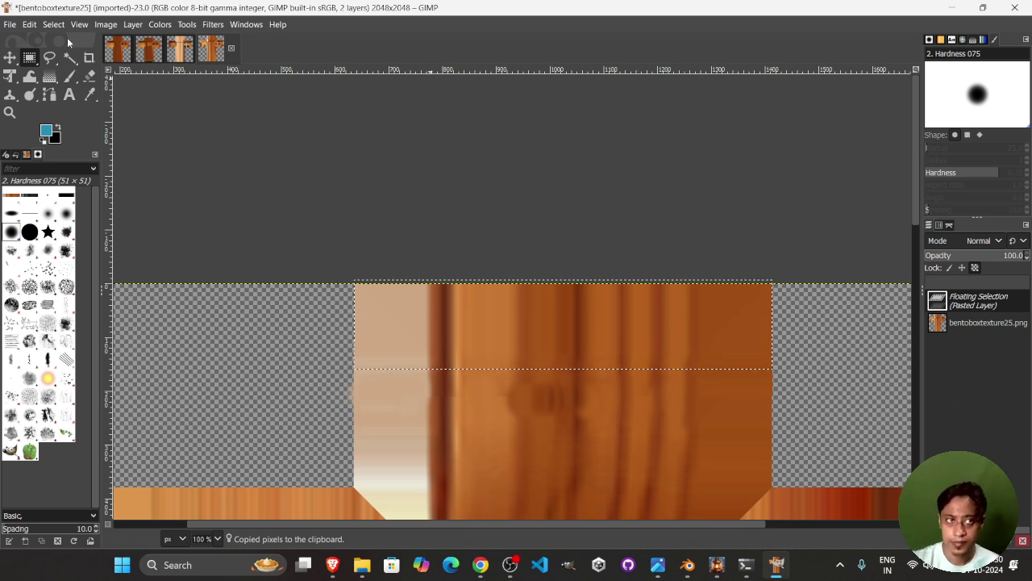
{"action": "left_click", "coordinate": [9, 57]}
{"action": "left_click", "coordinate": [971, 330]}
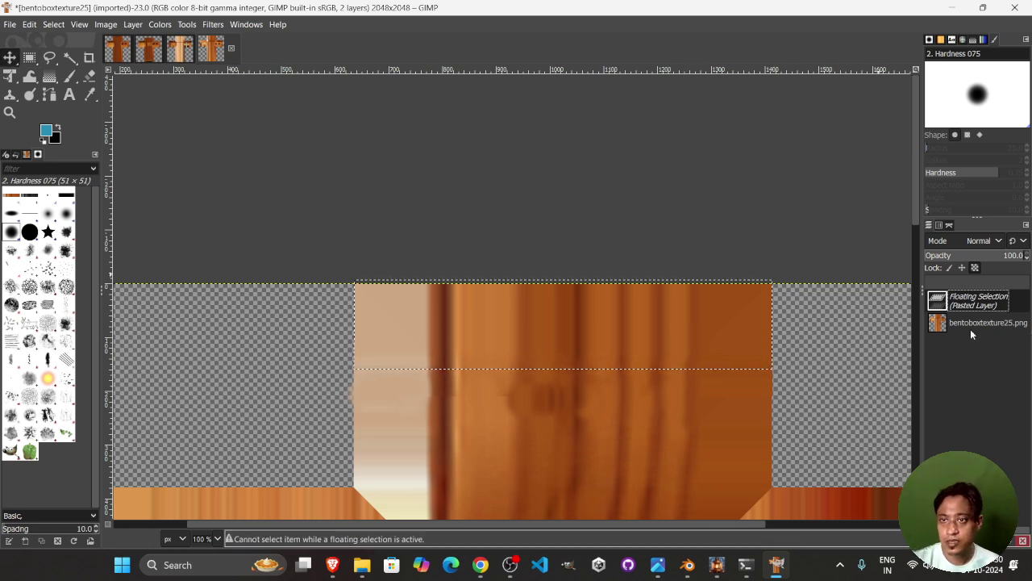
{"action": "left_click", "coordinate": [29, 57]}
{"action": "left_click", "coordinate": [692, 172]}
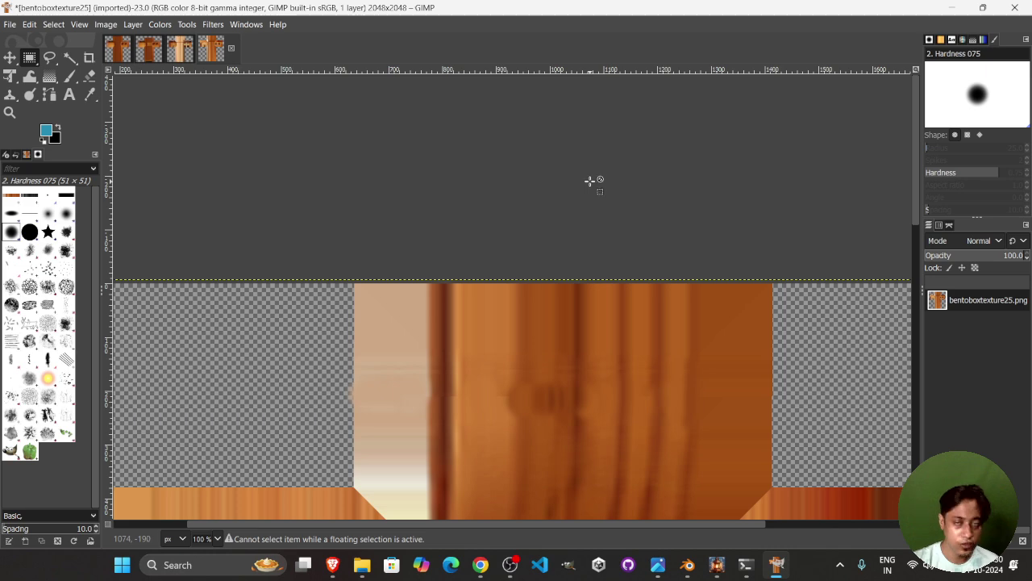
- Export the retouched texture to the Desktop folder as bentoboxtexture25.png, replacing the existing file
{"action": "key", "text": "ctrl+shift+e"}
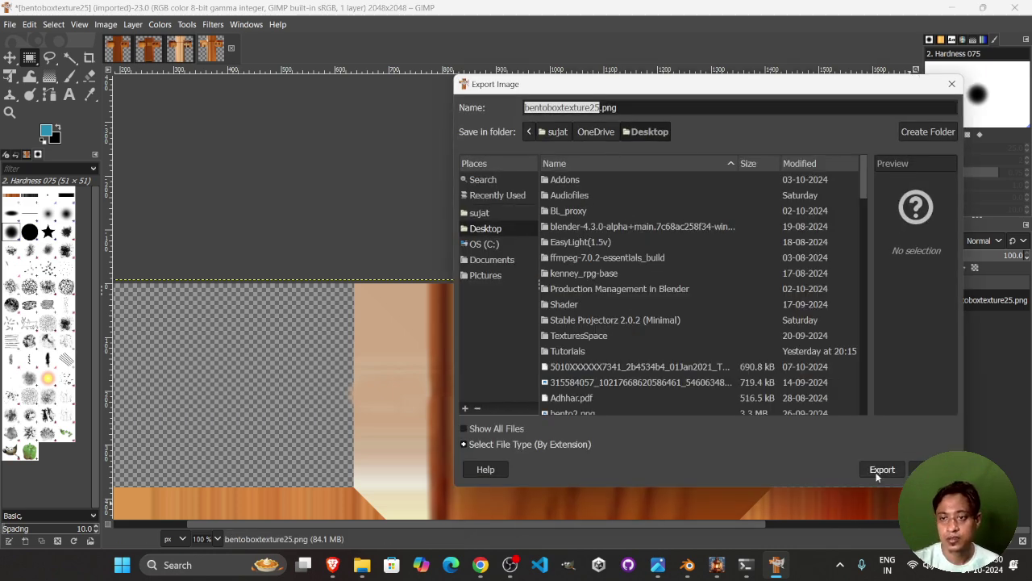
{"action": "left_click", "coordinate": [881, 470]}
{"action": "left_click", "coordinate": [775, 342]}
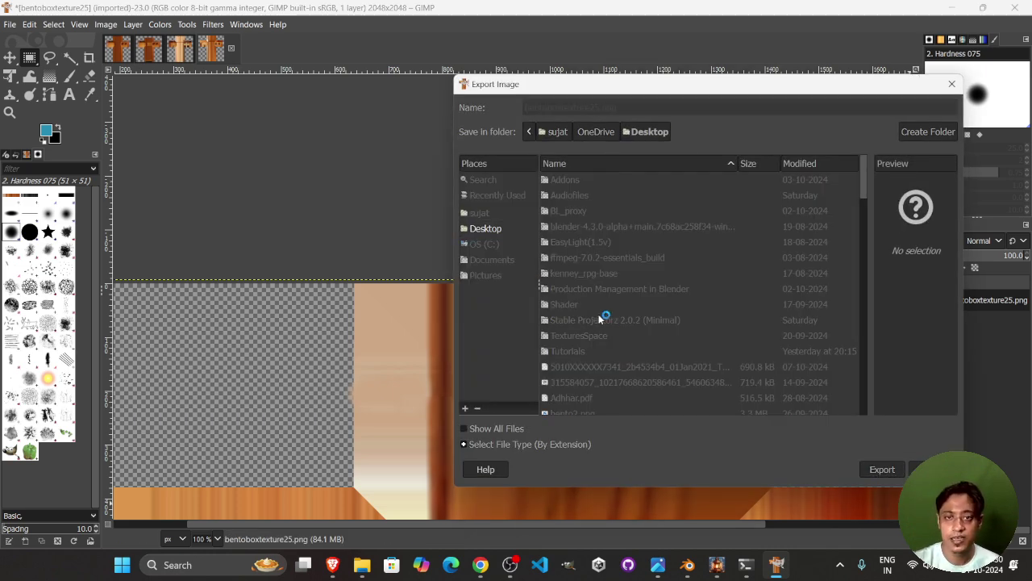
{"action": "left_click", "coordinate": [553, 440]}
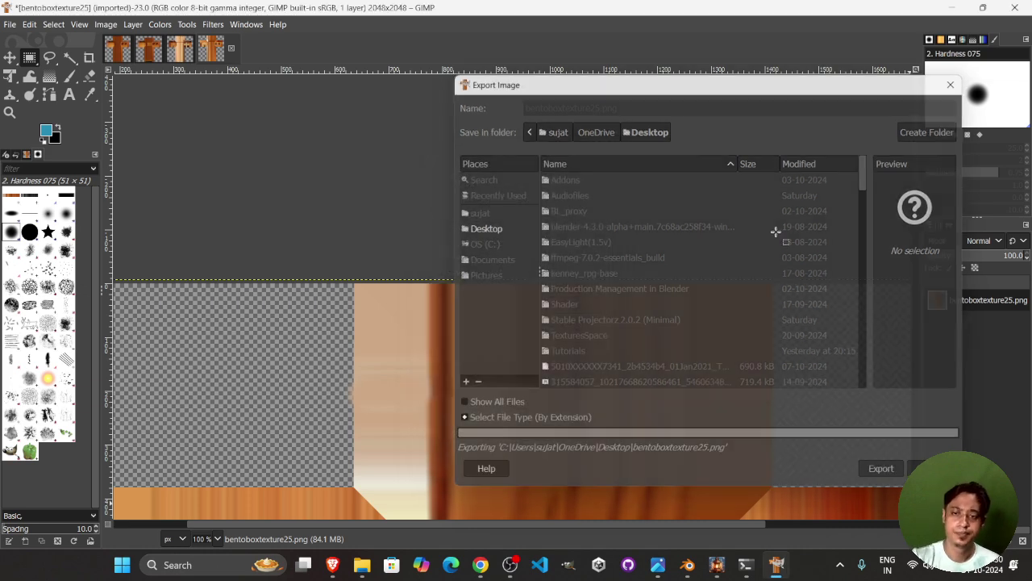
- Switch to Blender and load the re-exported bentoboxtexture25.png from the Desktop folder into the bento box material's existing image texture node
{"action": "key", "text": "alt+Tab"}
{"action": "key", "text": "alt+Tab"}
{"action": "key", "text": "alt+Tab"}
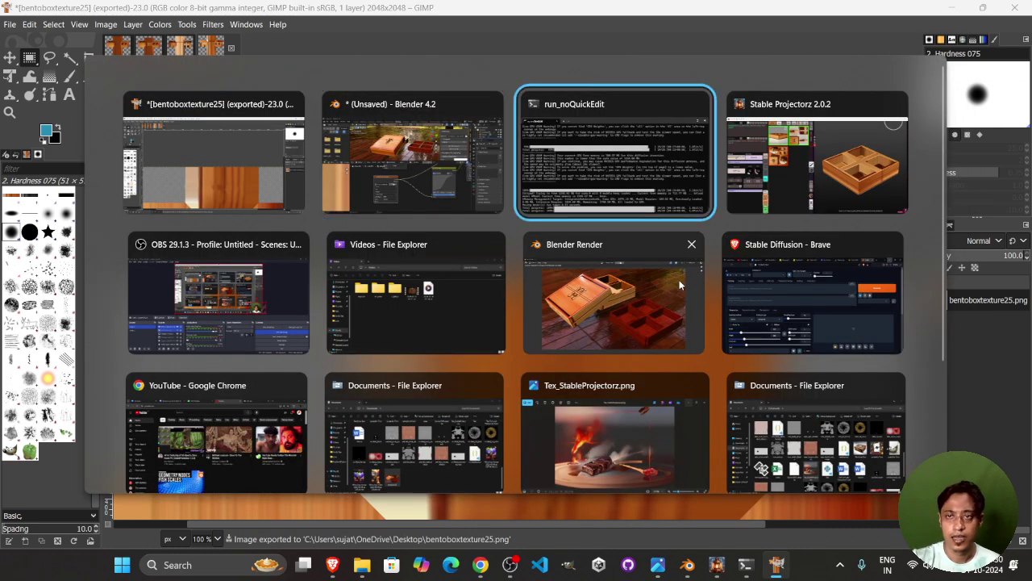
{"action": "key", "text": "alt+Tab"}
{"action": "key", "text": "alt+Tab"}
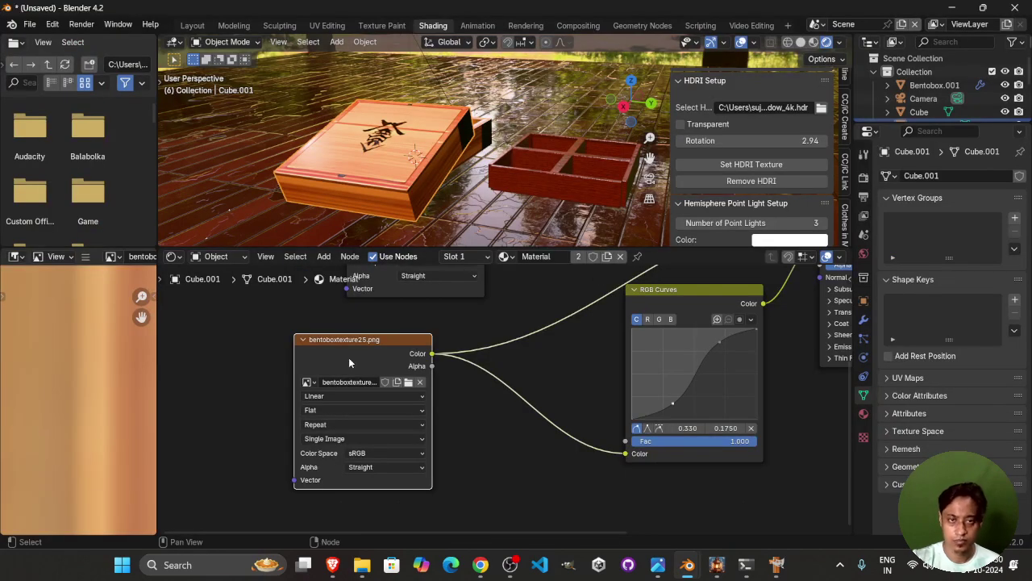
{"action": "left_click", "coordinate": [408, 382]}
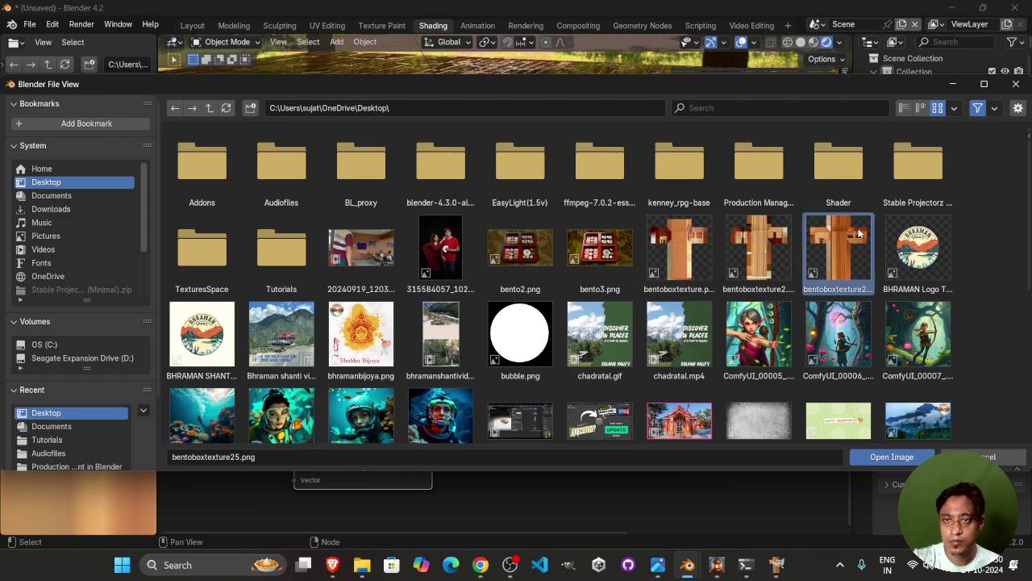
{"action": "left_click", "coordinate": [891, 457]}
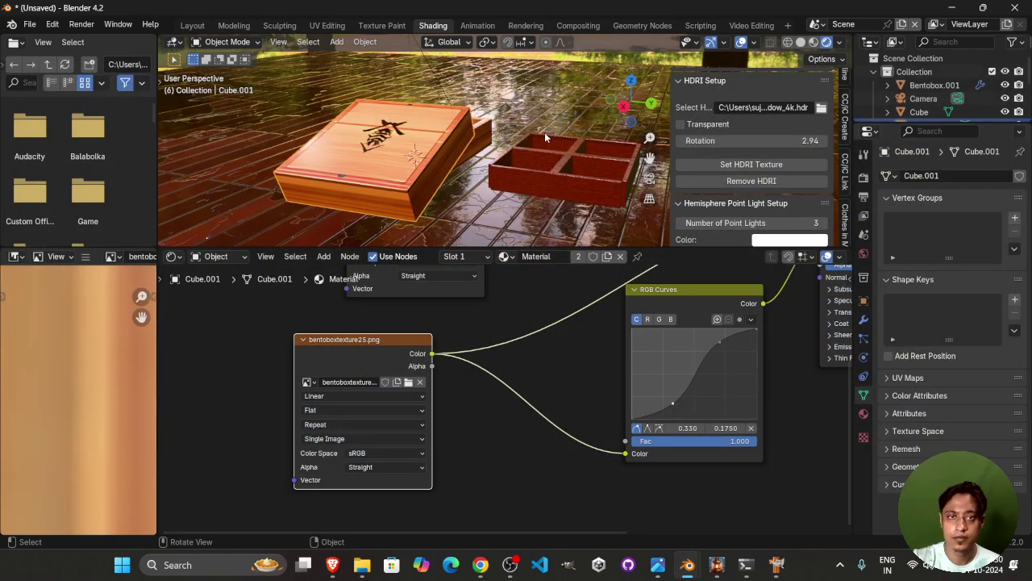
{"action": "middle_click_drag", "start_coordinate": [446, 185], "coordinate": [512, 166]}
{"action": "scroll", "coordinate": [447, 109], "scroll_direction": "up", "scroll_amount": 3}
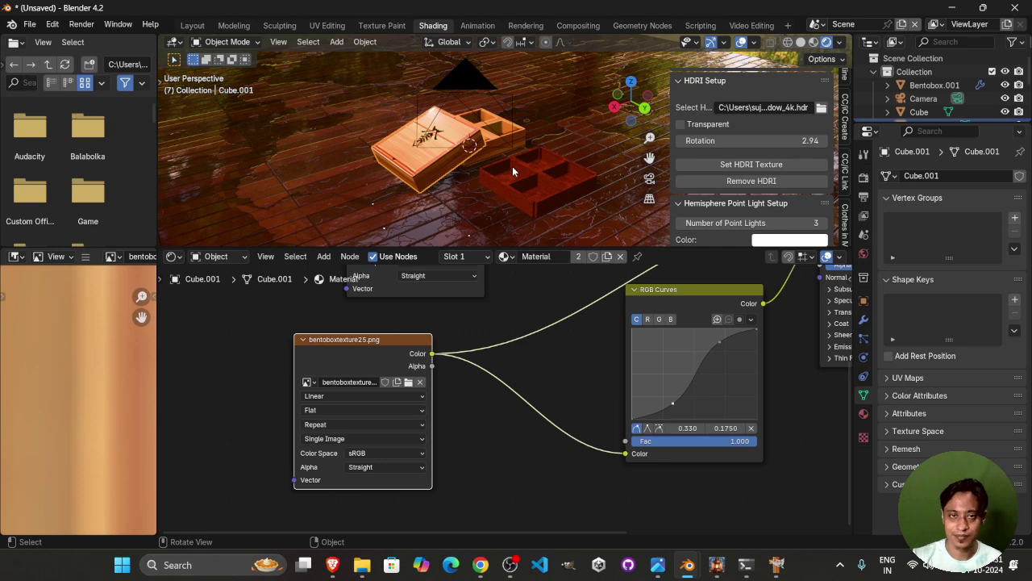
- Look through the open application windows to switch away from Blender
{"action": "key", "text": "alt+Tab"}
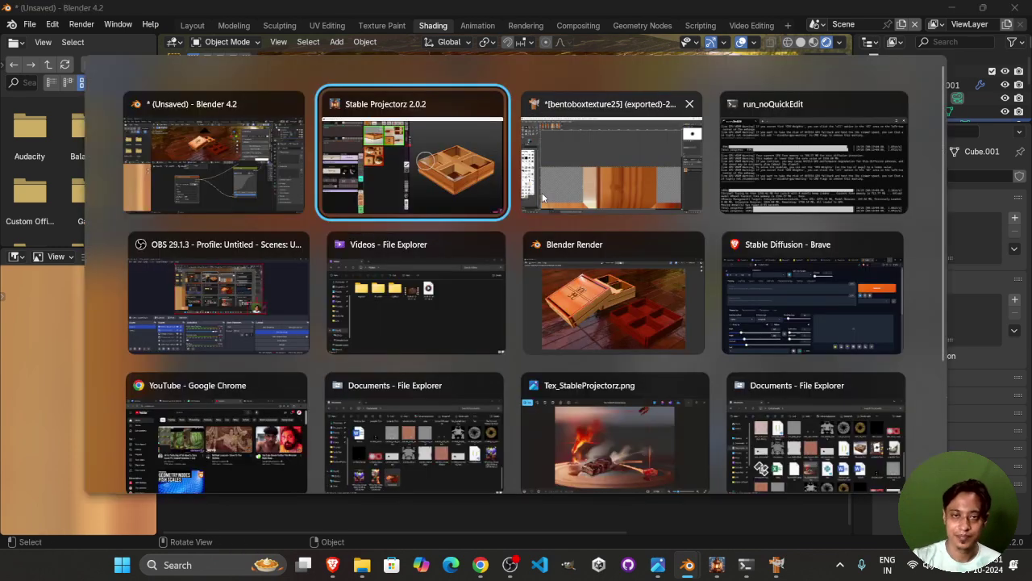
{"action": "key", "text": "alt+Tab"}
{"action": "key", "text": "alt+Tab"}
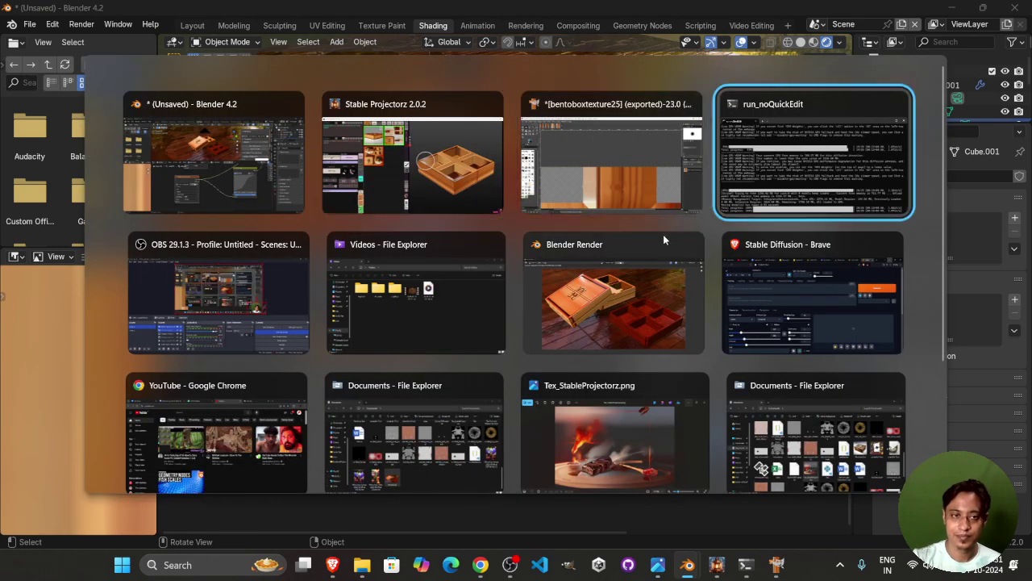